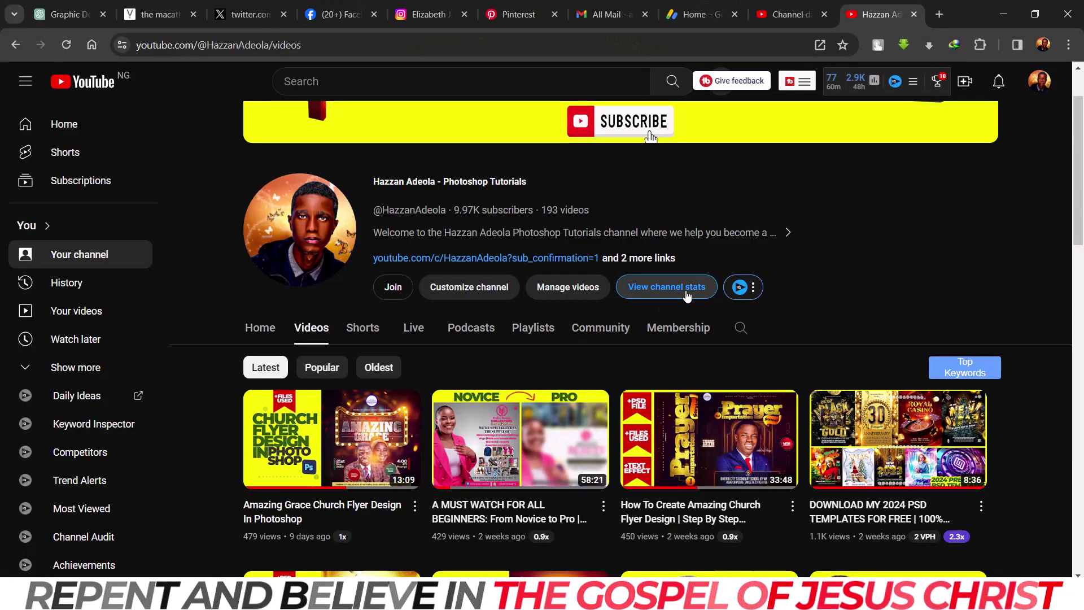
pyautogui.scroll(2, 1081, 191)
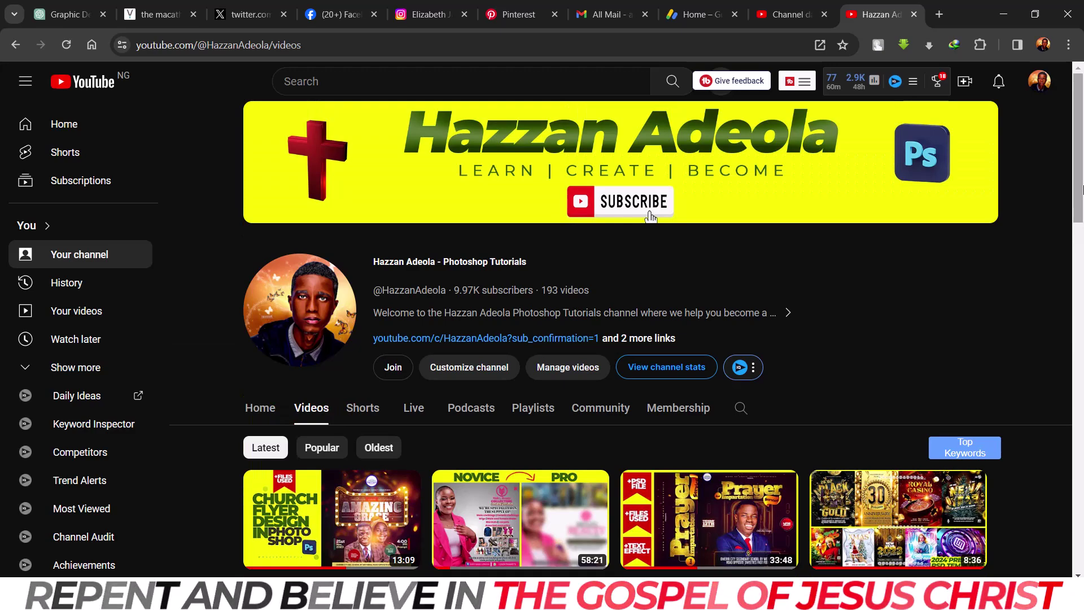
pyautogui.moveTo(1081, 190); pyautogui.dragTo(1082, 108)
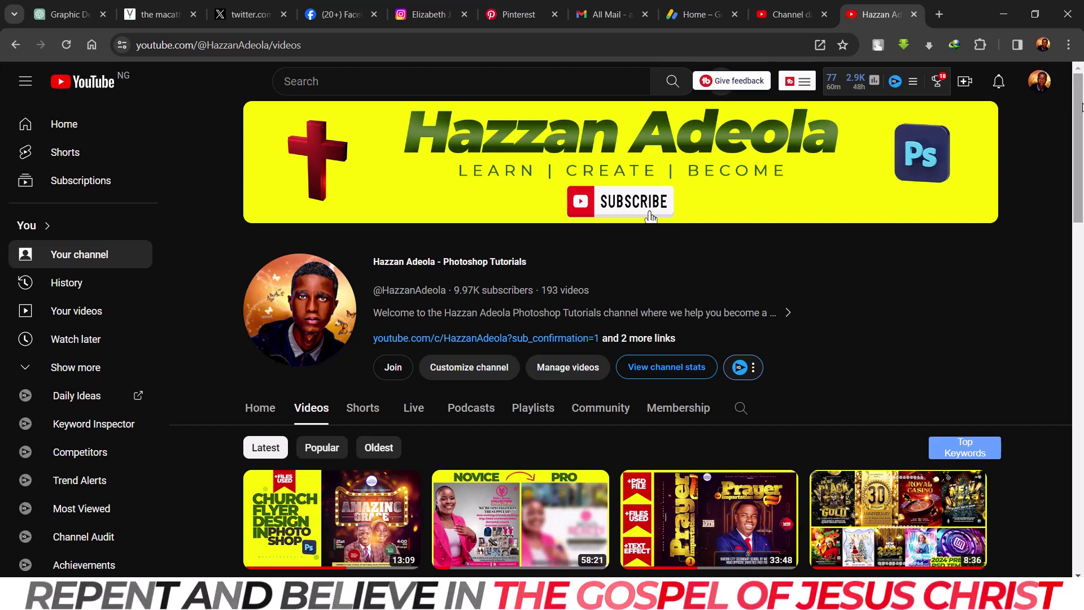
# Step: Switch to Photoshop and create a new 1600 x 1600 px document at 100 ppi in RGB with a white background
pyautogui.click(1007, 27)
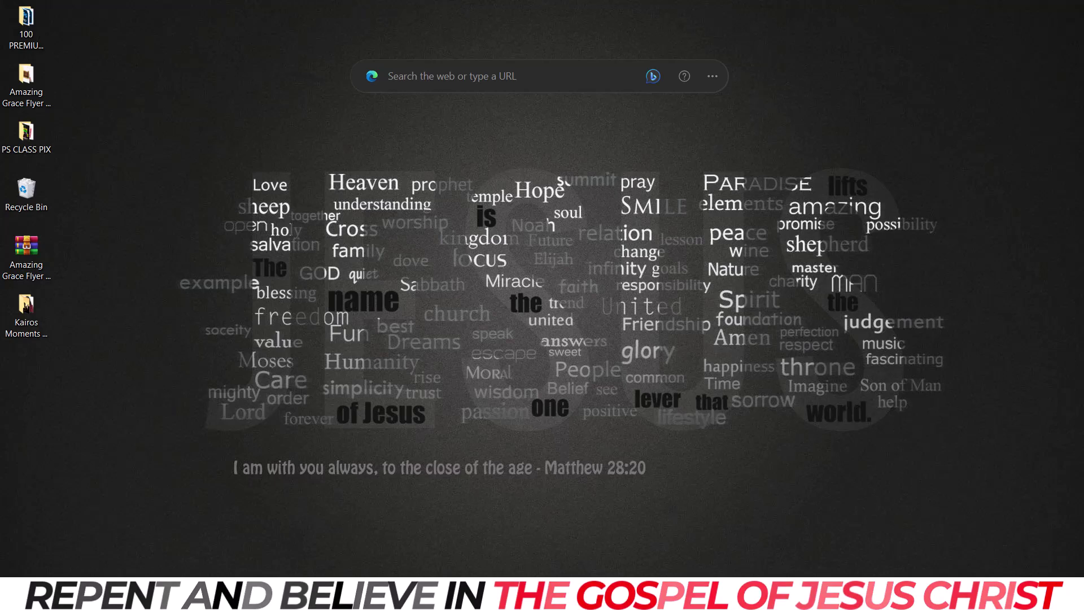
pyautogui.click(363, 511)
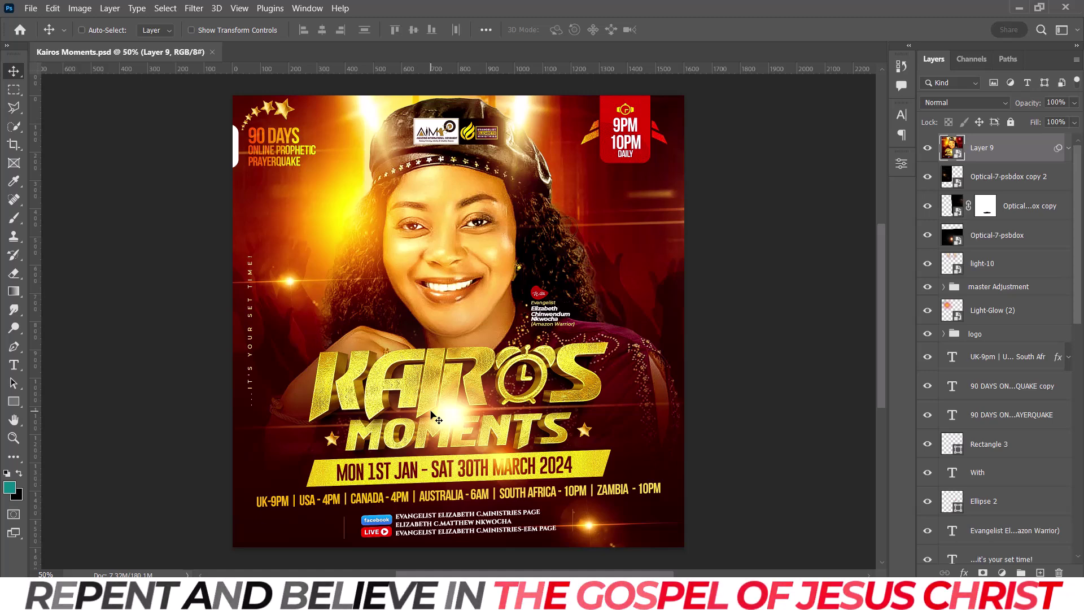
pyautogui.press('ctrl')
pyautogui.hotkey('ctrl', 'n')
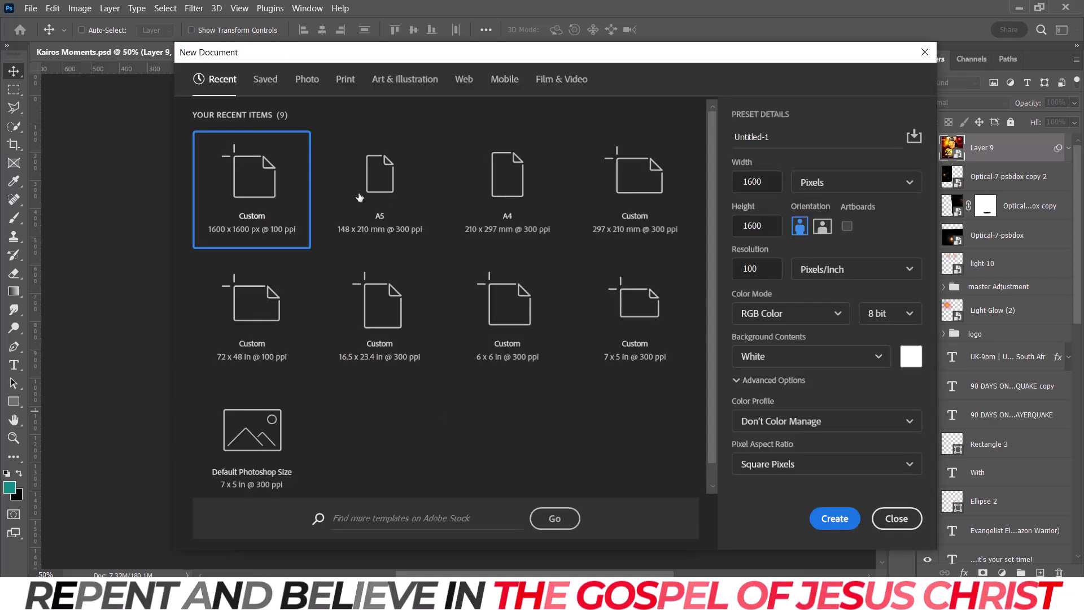
pyautogui.click(248, 215)
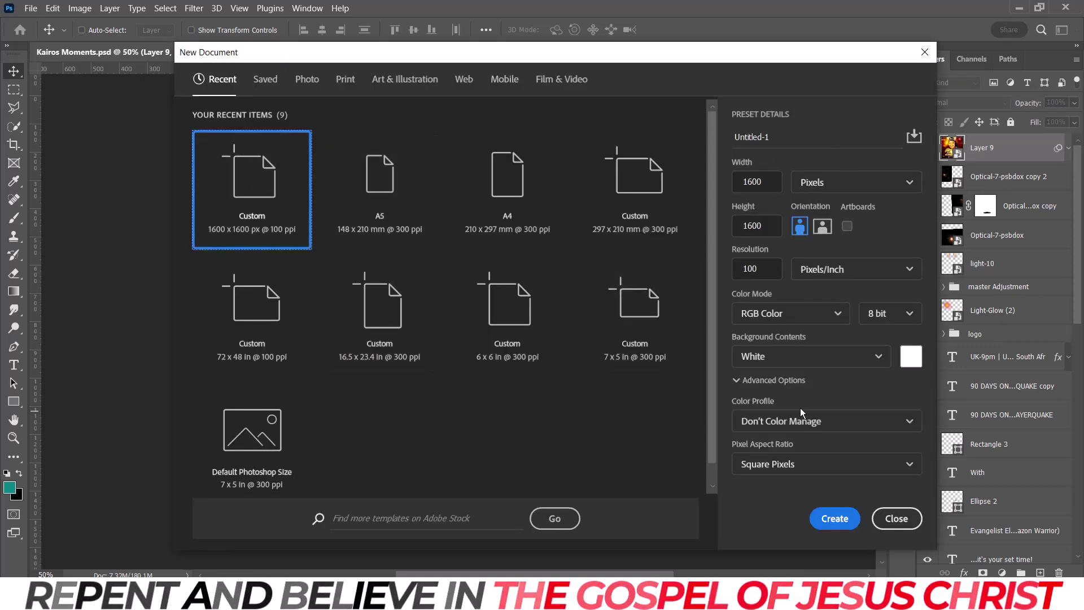
pyautogui.click(847, 528)
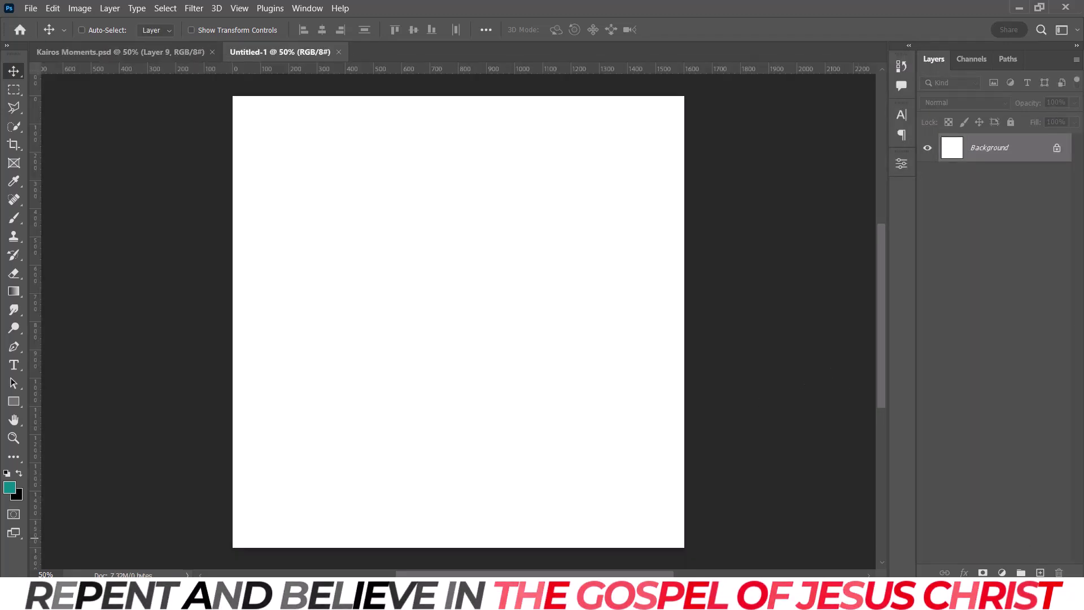
# Step: Place the BG 1 image from the Kairos Moments church flyer Materials Used folder into the new document
pyautogui.press('super+d')
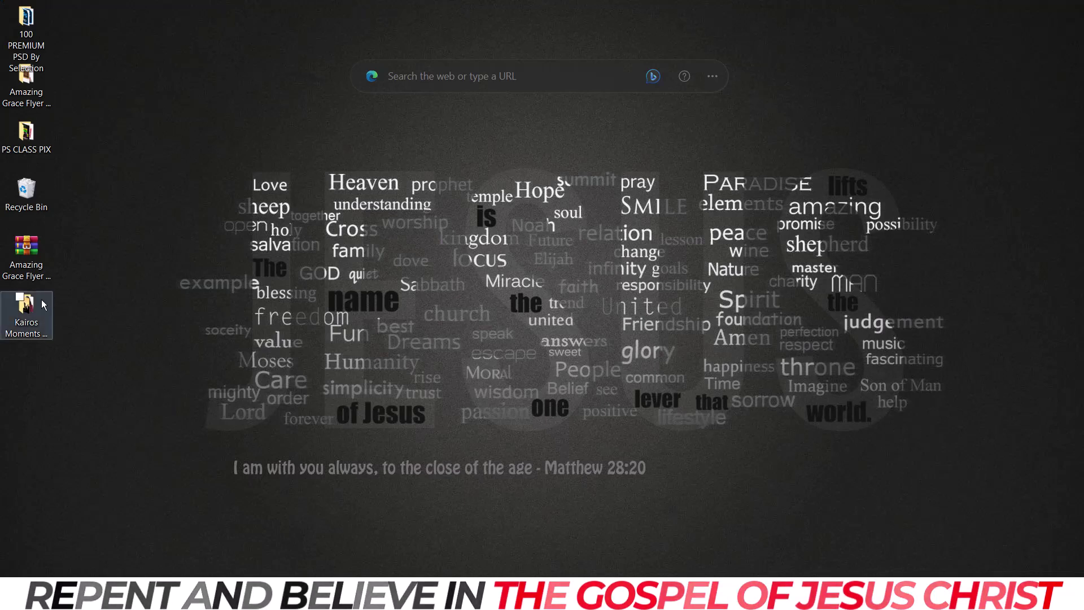
pyautogui.doubleClick(37, 301)
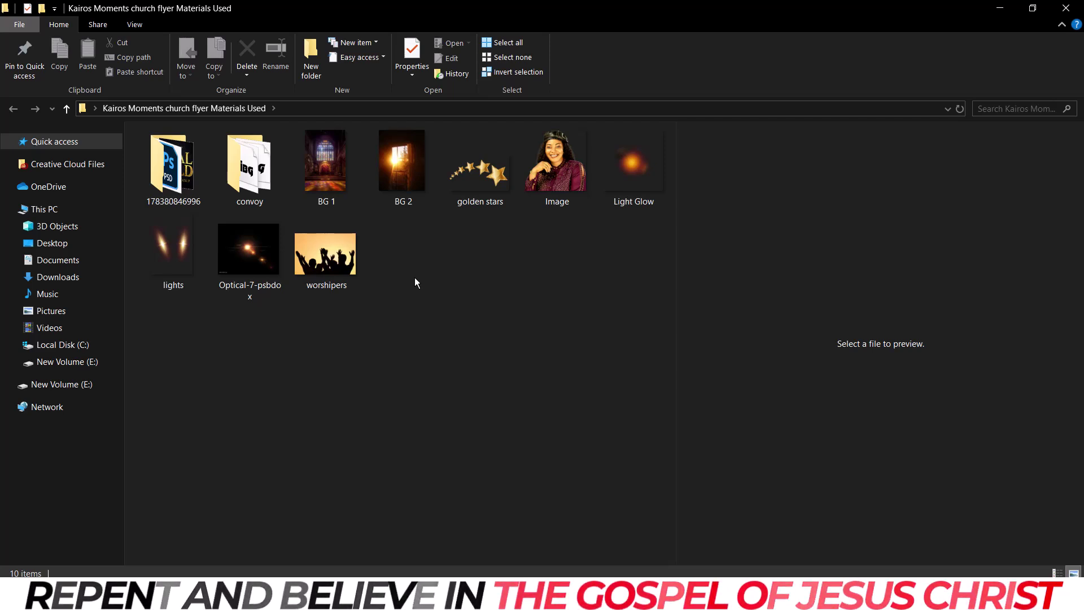
pyautogui.moveTo(360, 598)
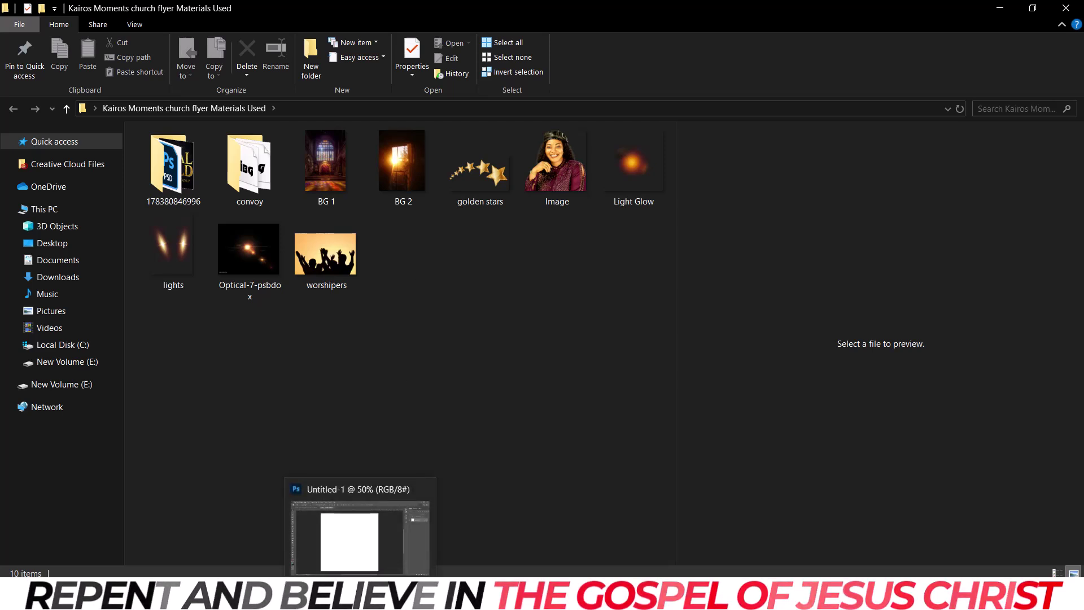
pyautogui.click(360, 536)
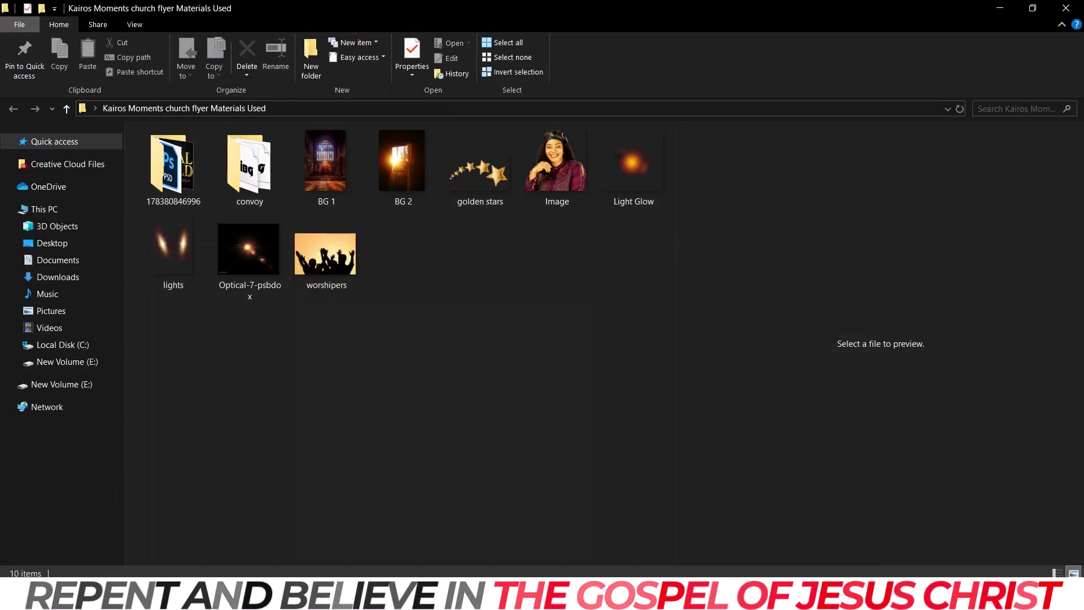
pyautogui.click(344, 158)
pyautogui.moveTo(332, 151); pyautogui.dragTo(447, 356)
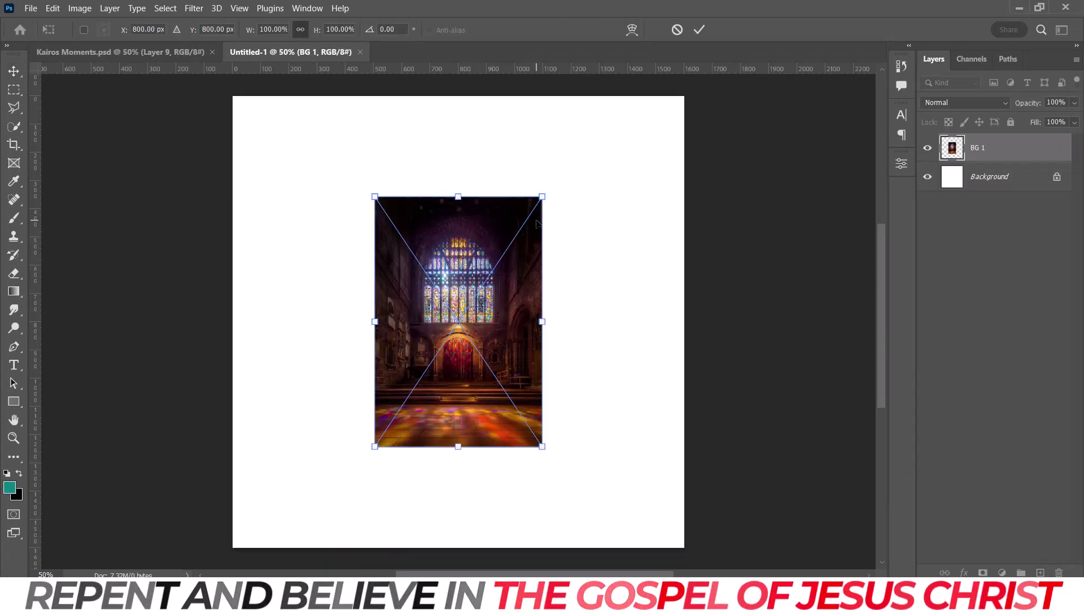
# Step: Scale the placed BG 1 image to 269.79% so it covers the full canvas width, and commit the placement
pyautogui.moveTo(544, 197); pyautogui.dragTo(705, 98)
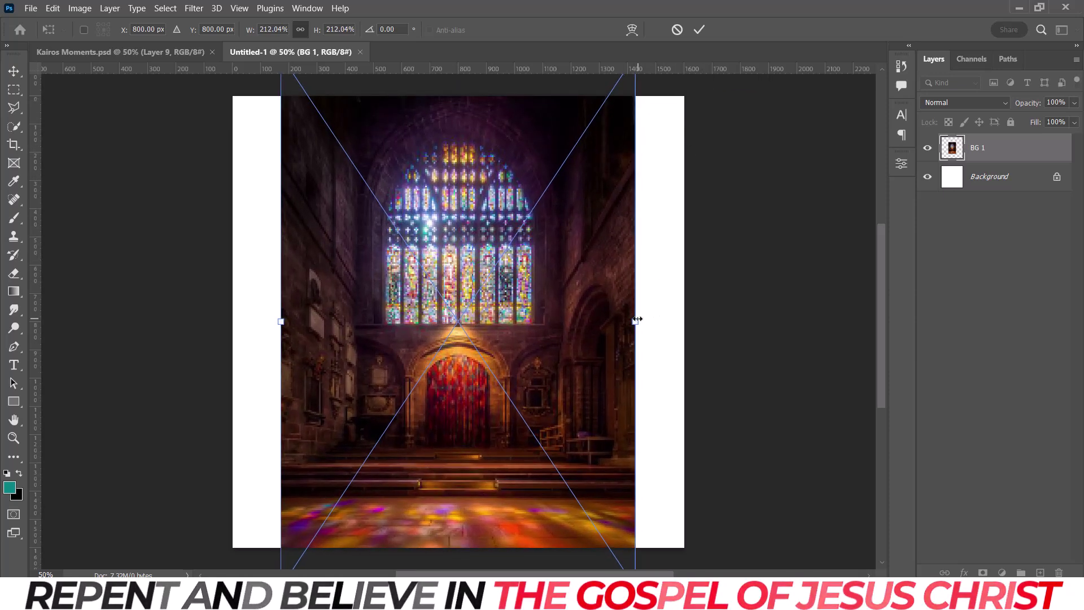
pyautogui.moveTo(635, 321); pyautogui.dragTo(686, 321)
pyautogui.press('Return')
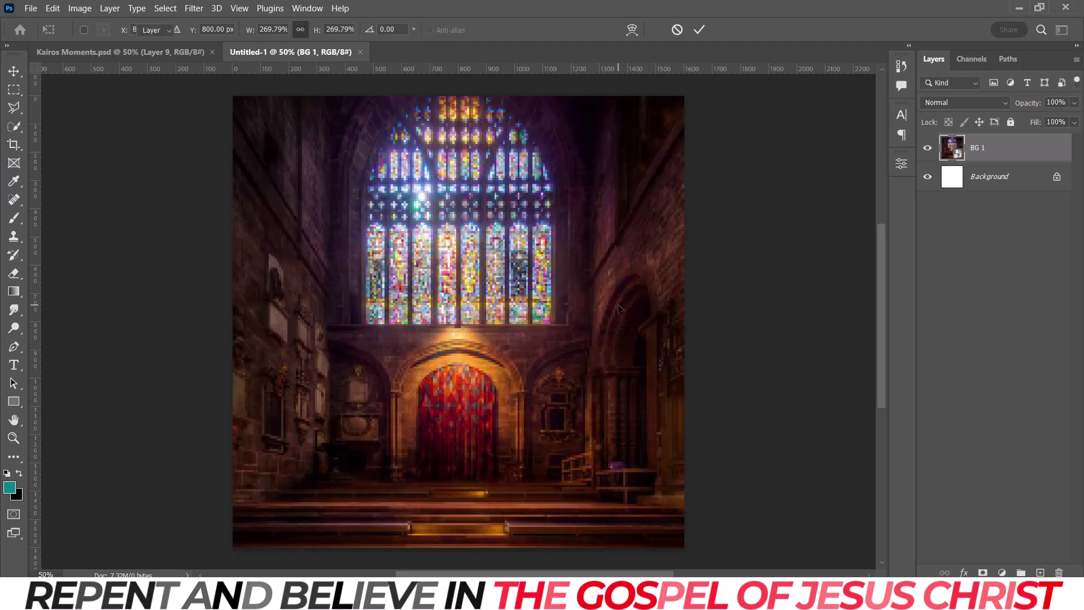
# Step: Flip the BG 1 image vertically and shift it slightly upward on the canvas
pyautogui.hotkey('ctrl', '-')
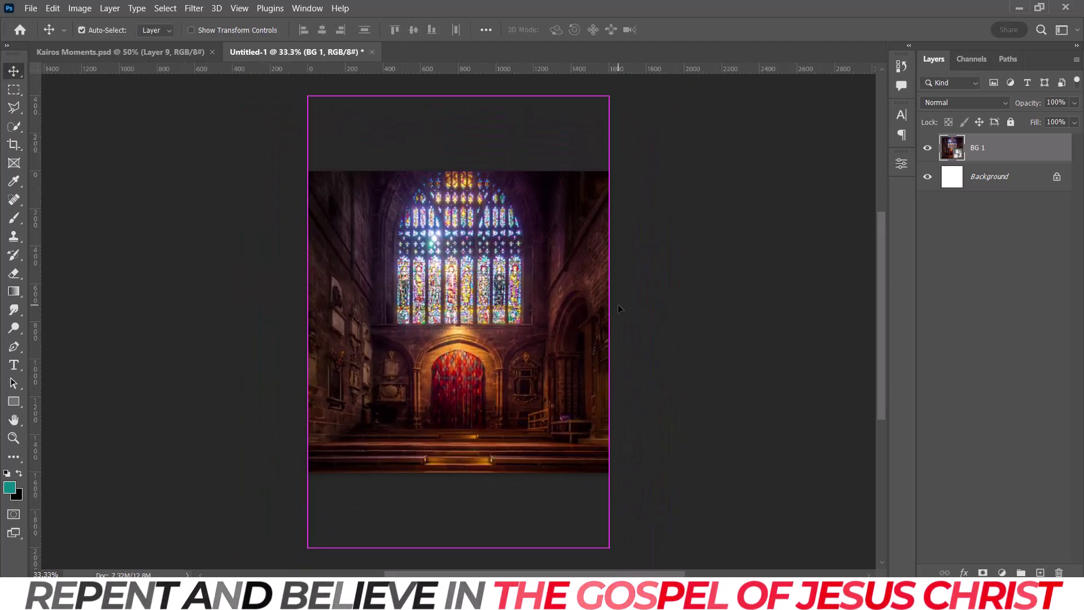
pyautogui.hotkey('ctrl', '+')
pyautogui.hotkey('ctrl', '-')
pyautogui.hotkey('ctrl', '+')
pyautogui.hotkey('ctrl', '-')
pyautogui.hotkey('ctrl', 't')
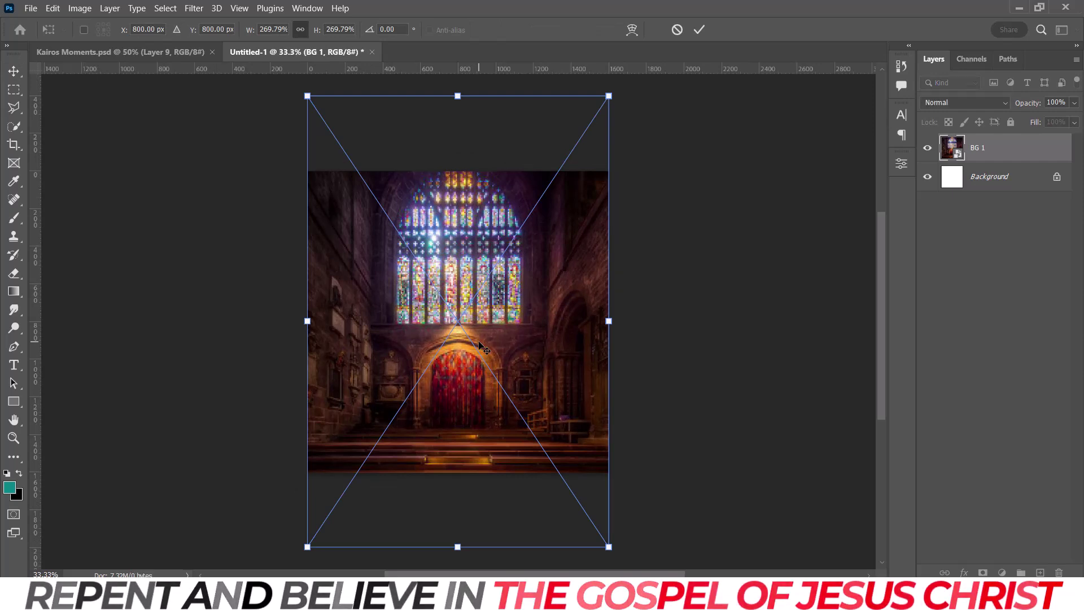
pyautogui.rightClick(475, 380)
pyautogui.click(501, 370)
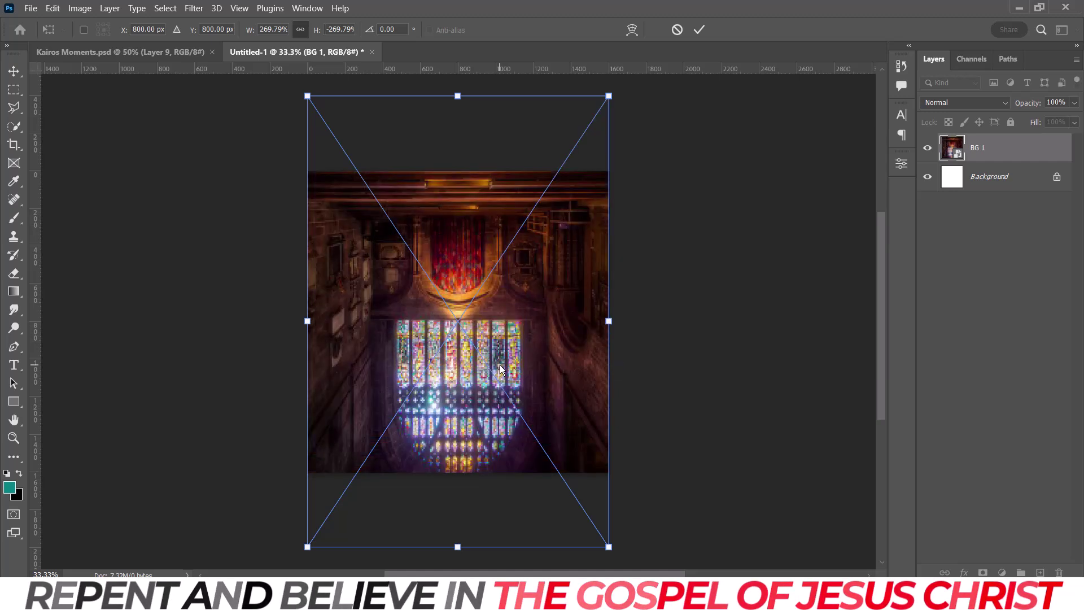
pyautogui.moveTo(514, 294)
pyautogui.mouseDown()
pyautogui.moveTo(515, 343)
pyautogui.moveTo(513, 280)
pyautogui.mouseUp()
pyautogui.press('Return')
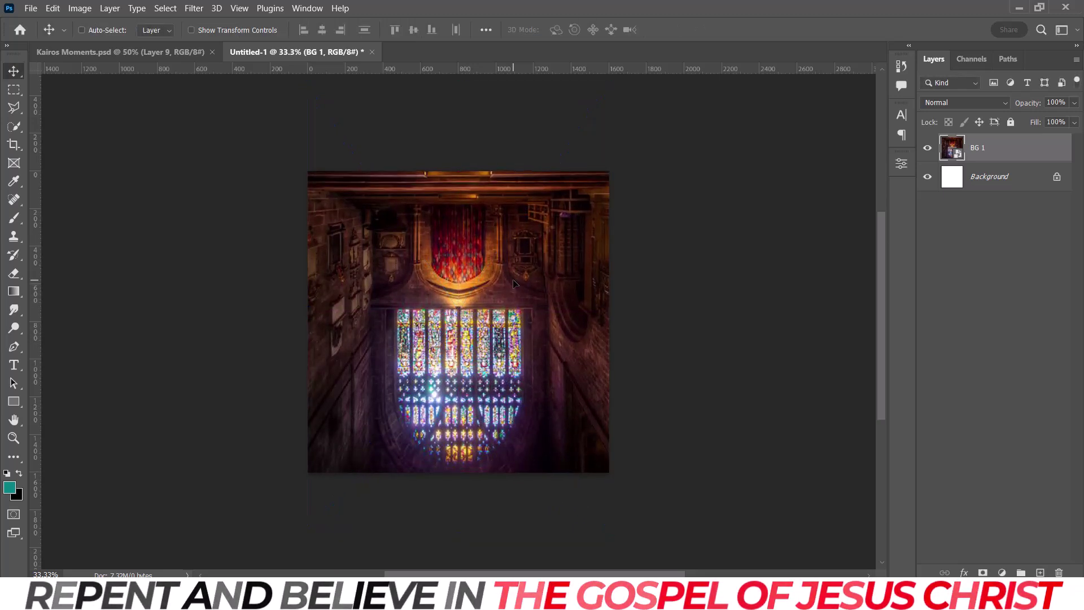
# Step: Hide Layer 9 in Kairos Moments.psd and examine the two background image layers at the base of the layer stack
pyautogui.click(161, 58)
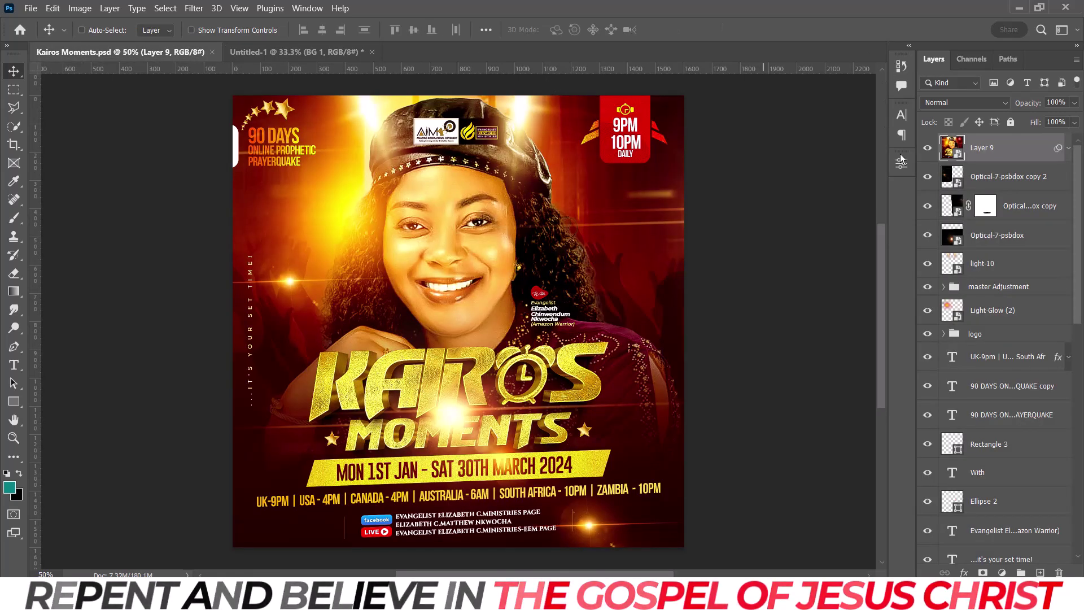
pyautogui.click(927, 149)
pyautogui.click(928, 150)
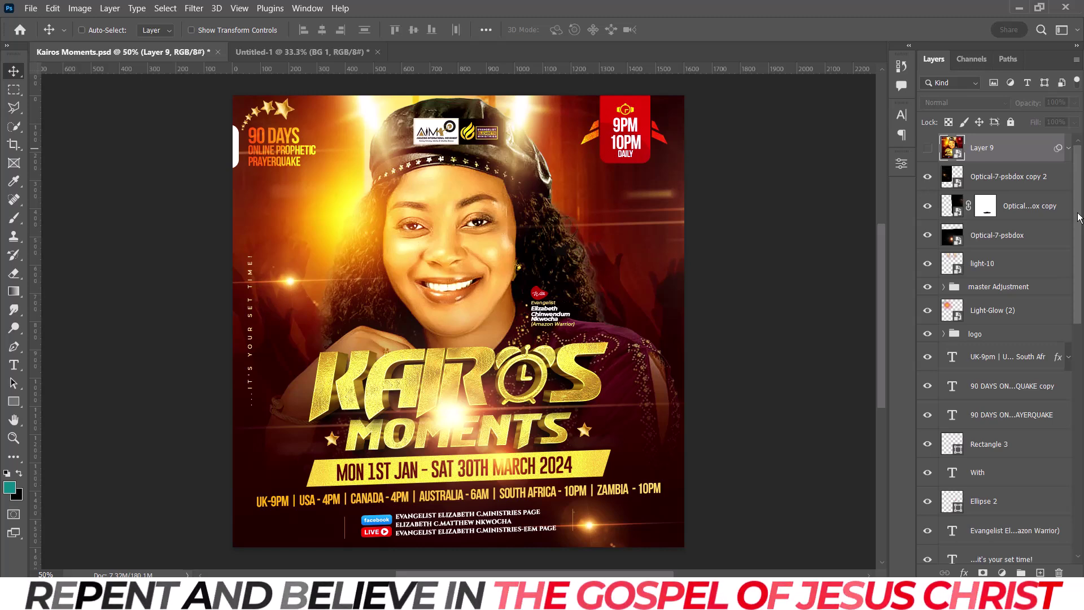
pyautogui.moveTo(1078, 218); pyautogui.dragTo(1078, 463)
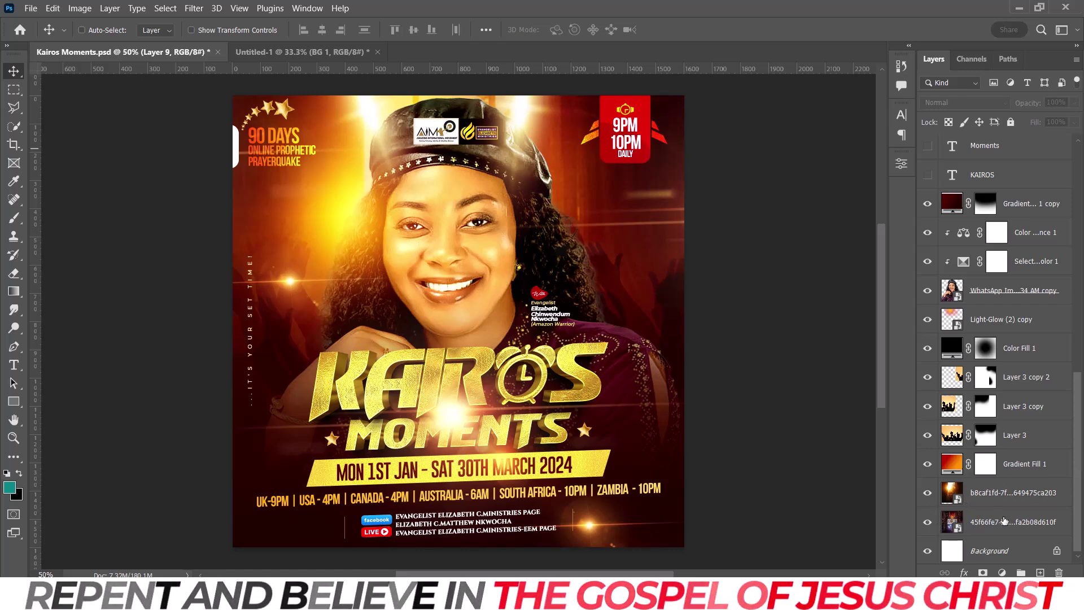
pyautogui.click(1010, 532)
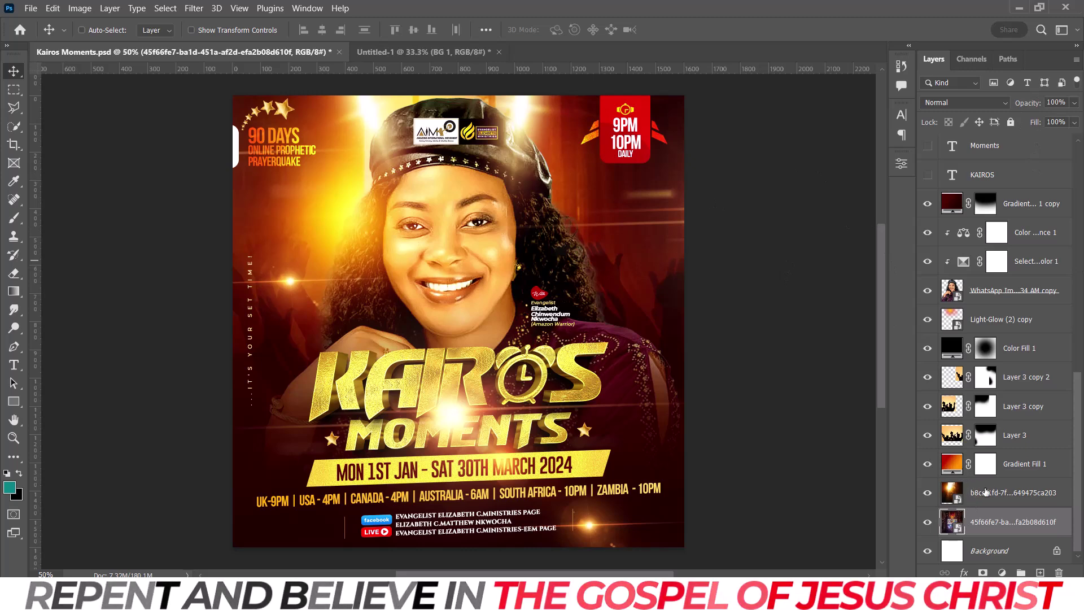
pyautogui.click(988, 492)
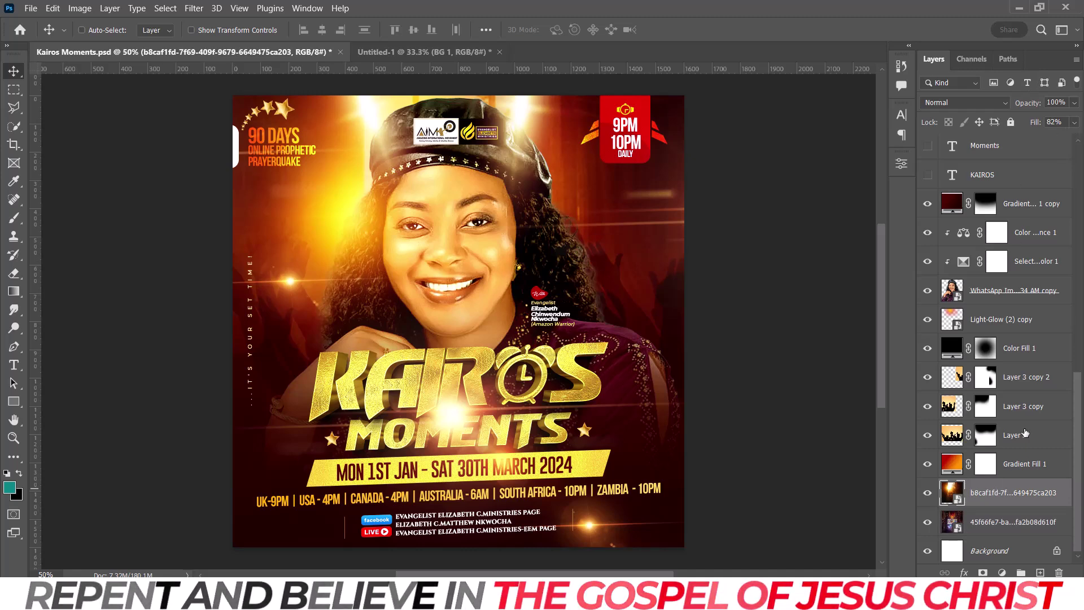
# Step: Copy the Gradient Fill 1 layer from Kairos Moments.psd into the Untitled-1 document above BG 1
pyautogui.hotkey('shift', 'alt', 'f')
pyautogui.click(1031, 464)
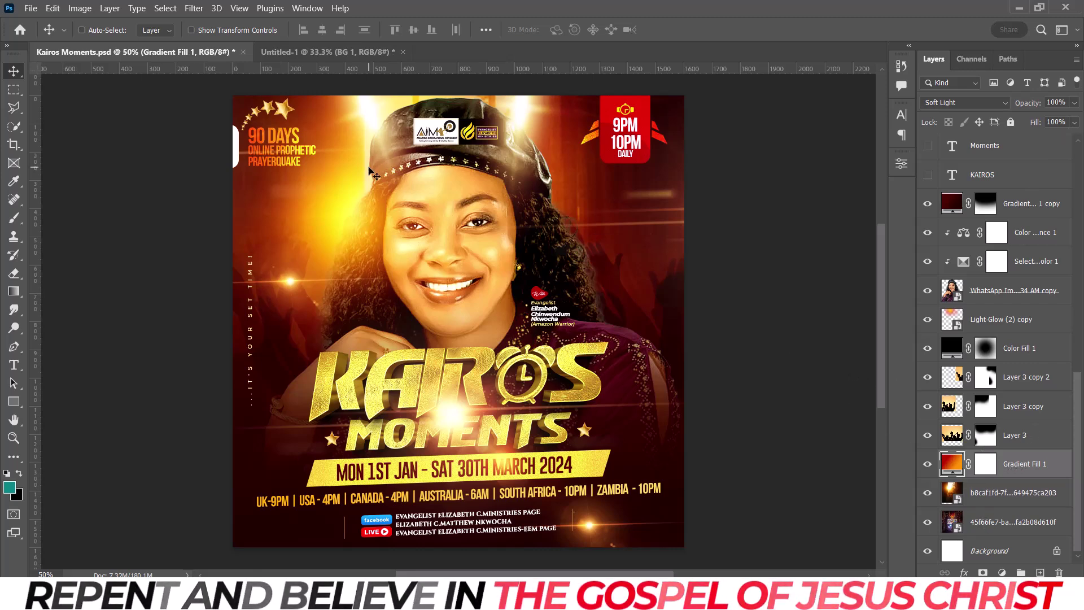
pyautogui.click(357, 54)
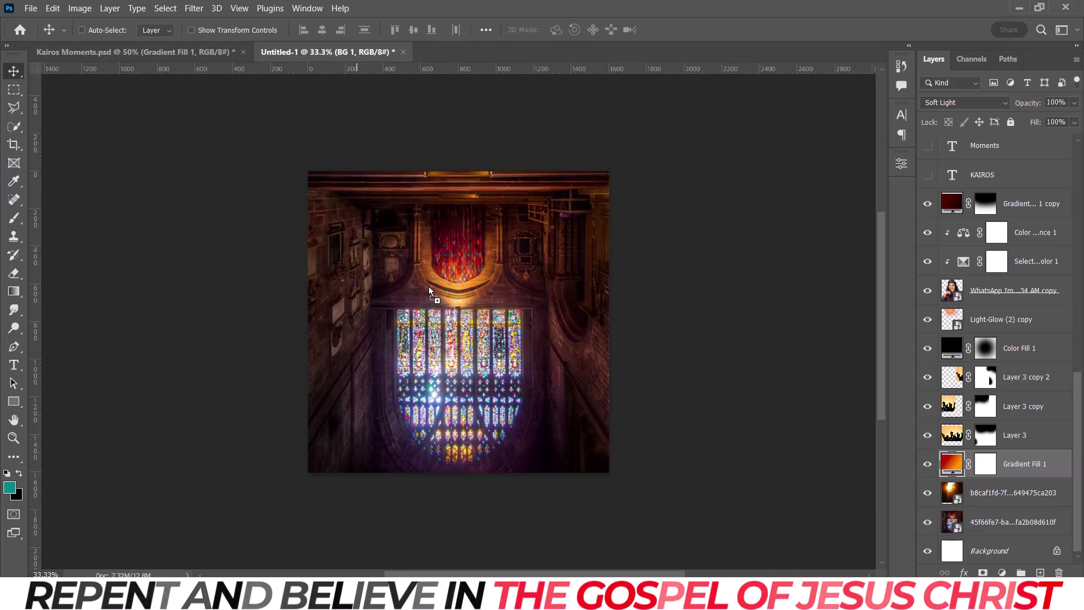
pyautogui.moveTo(428, 286); pyautogui.dragTo(428, 286)
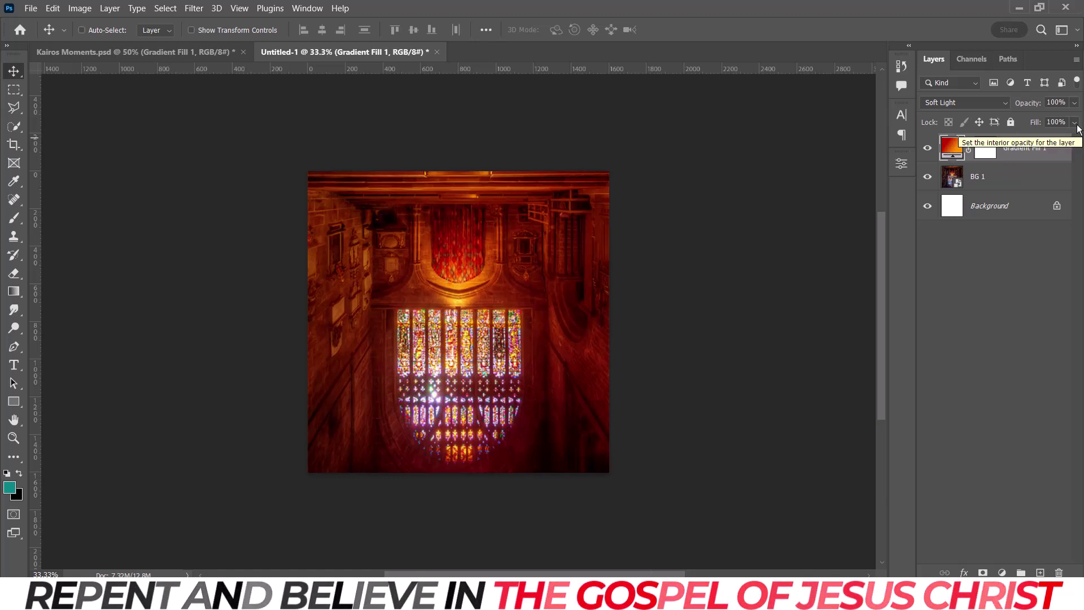
# Step: Compare the BG 1 layer's place in the new document with the background layer order in Kairos Moments.psd
pyautogui.click(1026, 188)
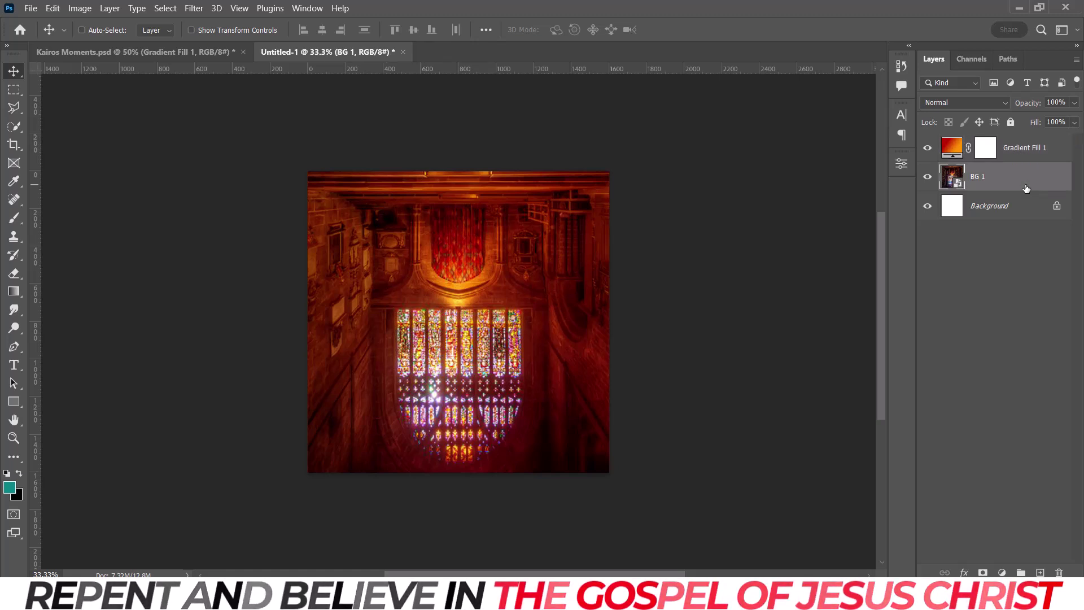
pyautogui.click(210, 54)
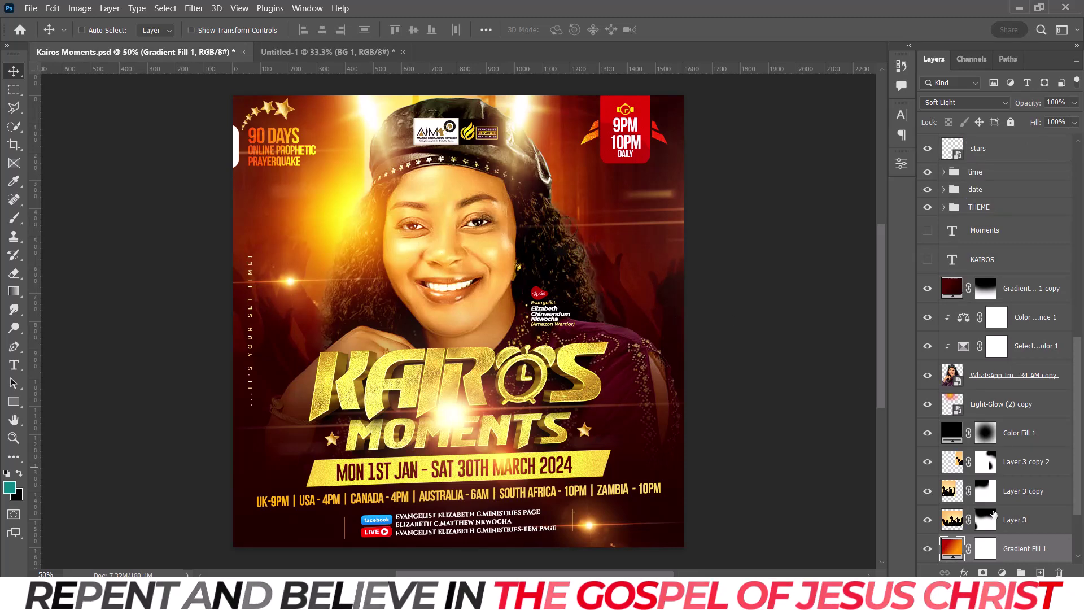
pyautogui.moveTo(1078, 490); pyautogui.dragTo(1077, 529)
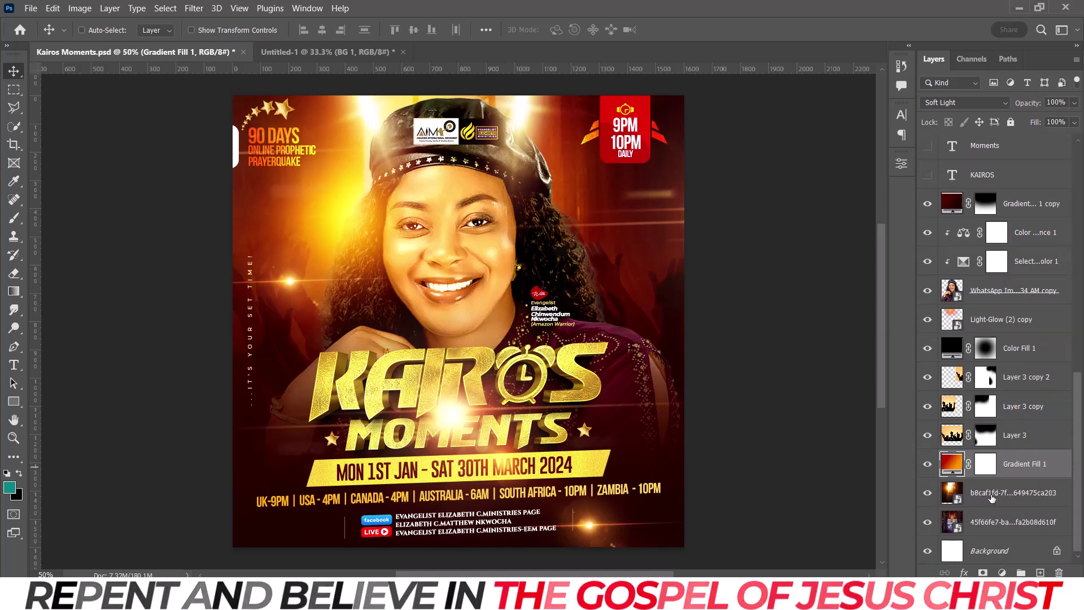
pyautogui.click(376, 52)
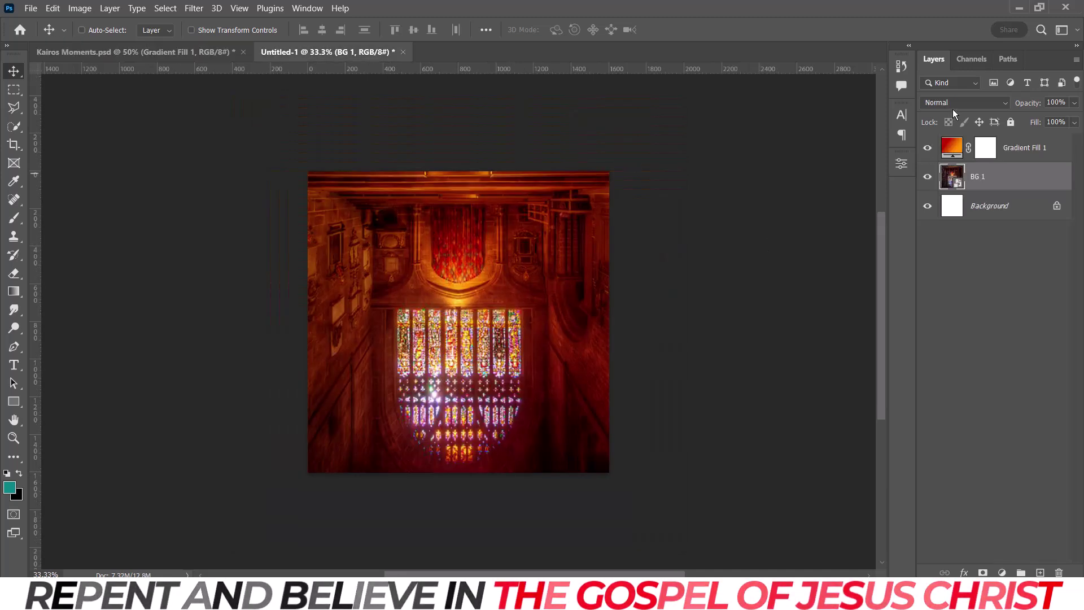
# Step: Check the blend mode of Gradient Fill 1 and toggle its visibility to compare its effect on the church background
pyautogui.click(958, 151)
pyautogui.click(981, 104)
pyautogui.click(981, 104)
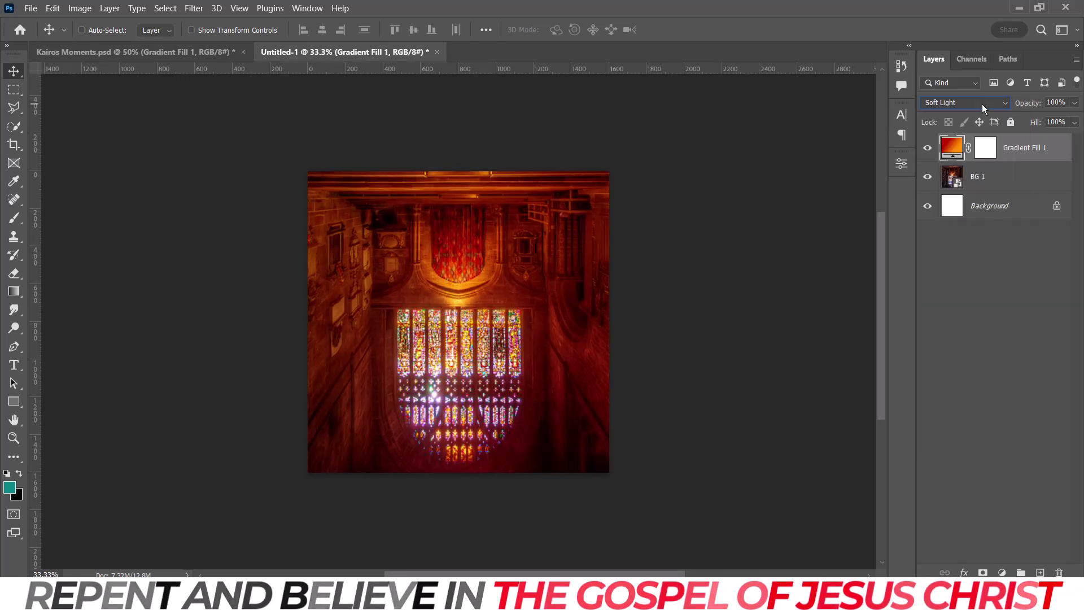
pyautogui.click(929, 147)
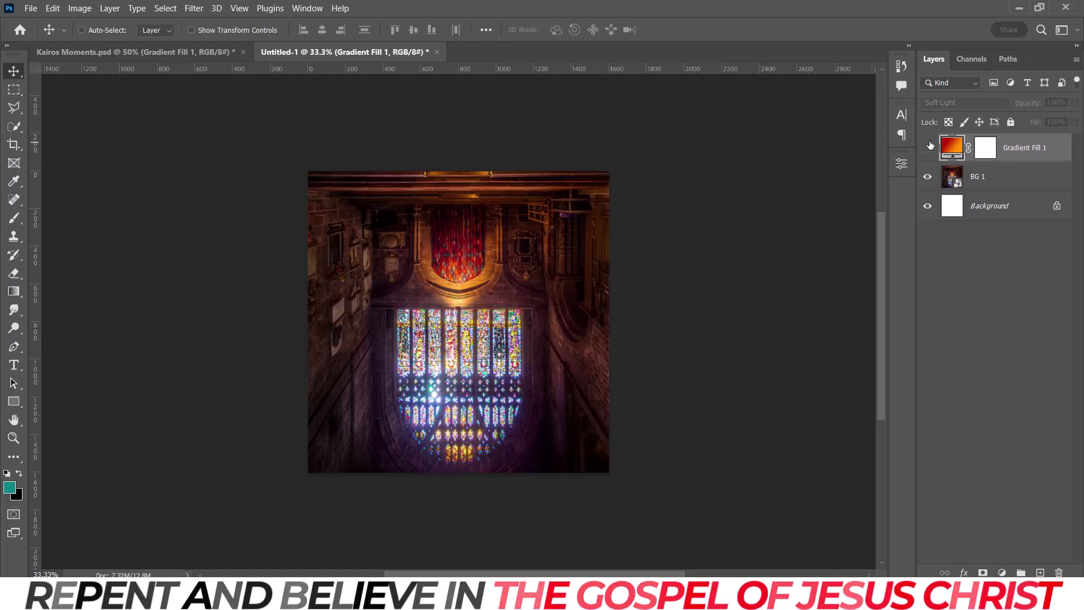
pyautogui.click(927, 147)
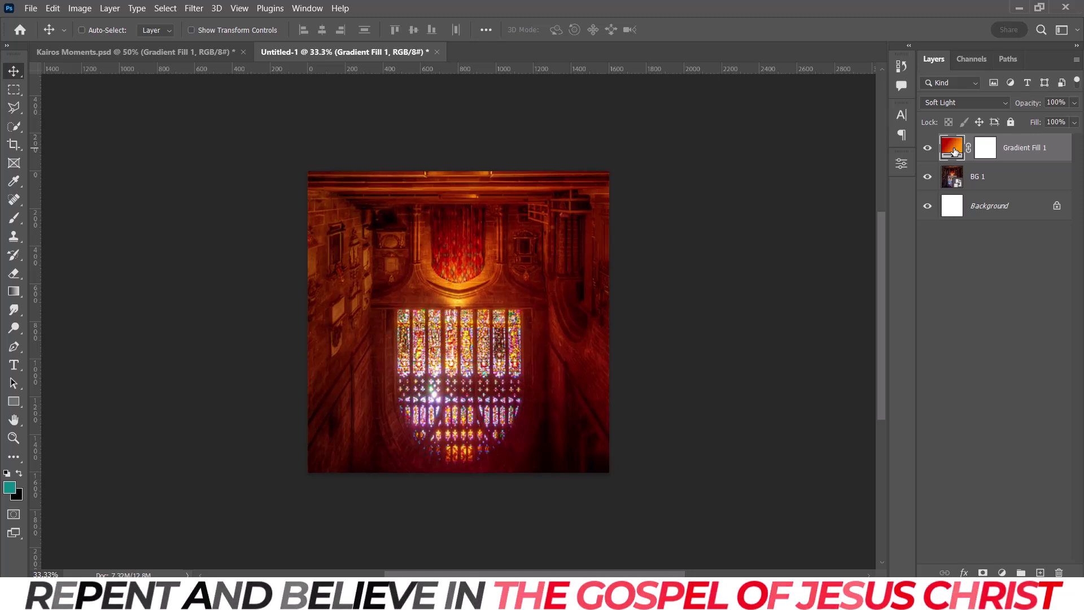
# Step: Inspect the gradient settings of Gradient Fill 1 and the colour codes of its red and orange stops
pyautogui.doubleClick(953, 149)
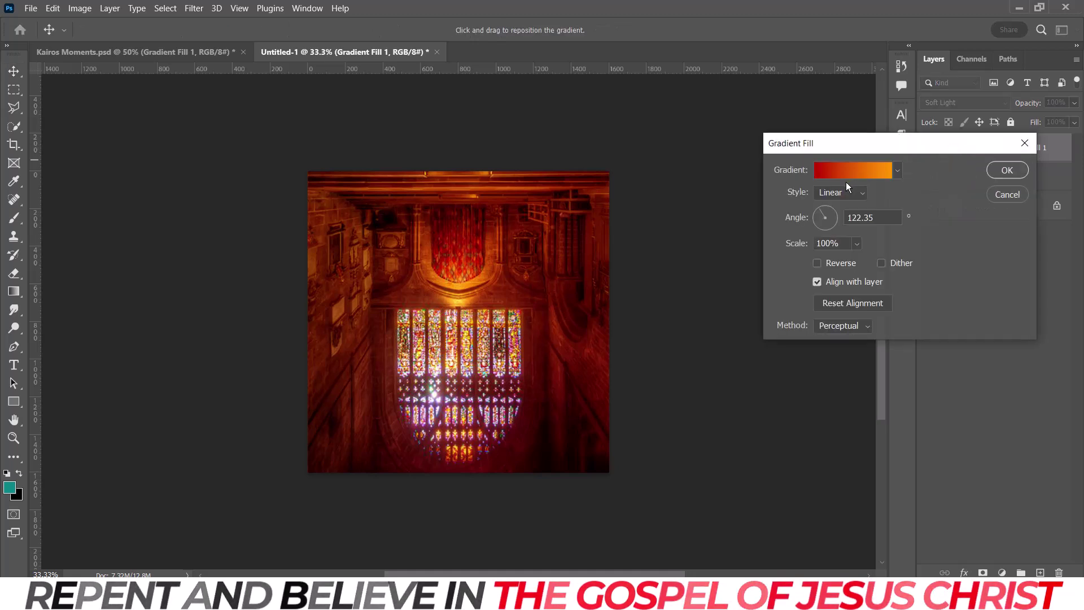
pyautogui.click(848, 170)
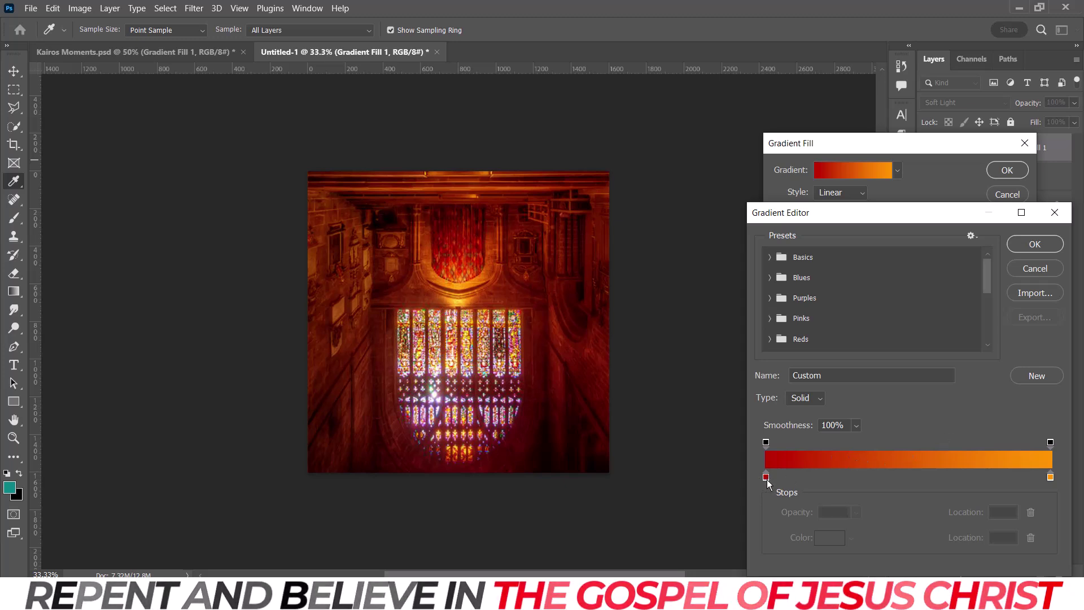
pyautogui.click(766, 478)
pyautogui.doubleClick(766, 478)
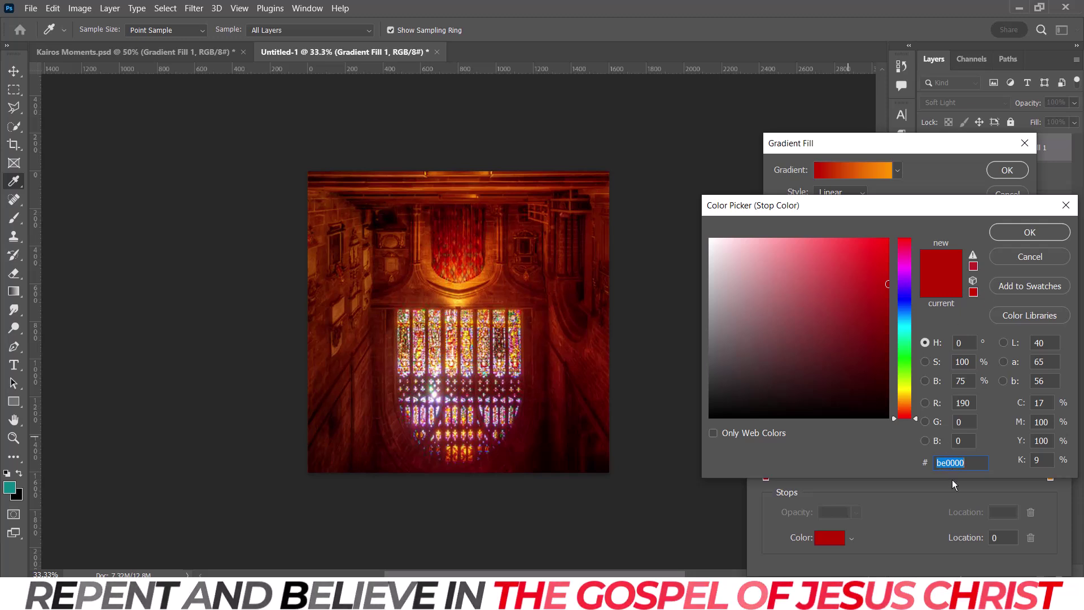
pyautogui.click(1027, 258)
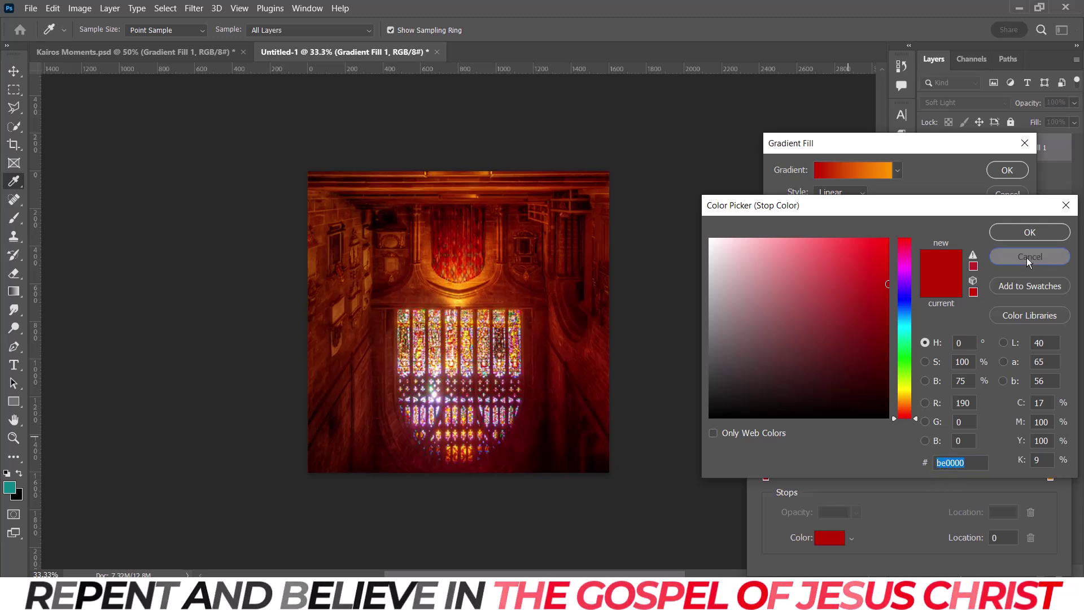
pyautogui.click(1050, 477)
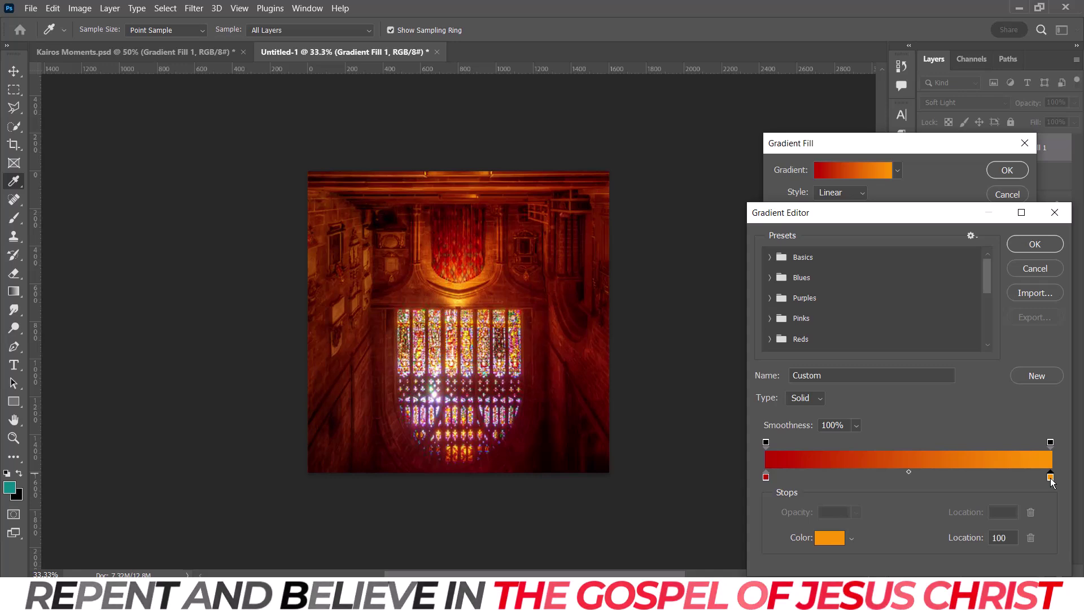
pyautogui.doubleClick(1050, 478)
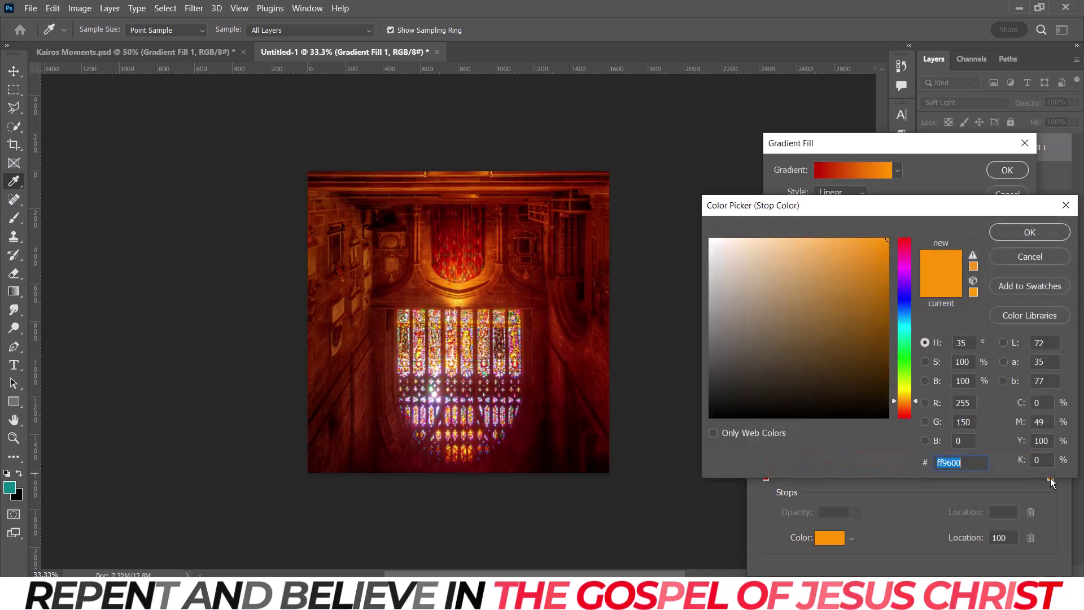
pyautogui.click(1004, 254)
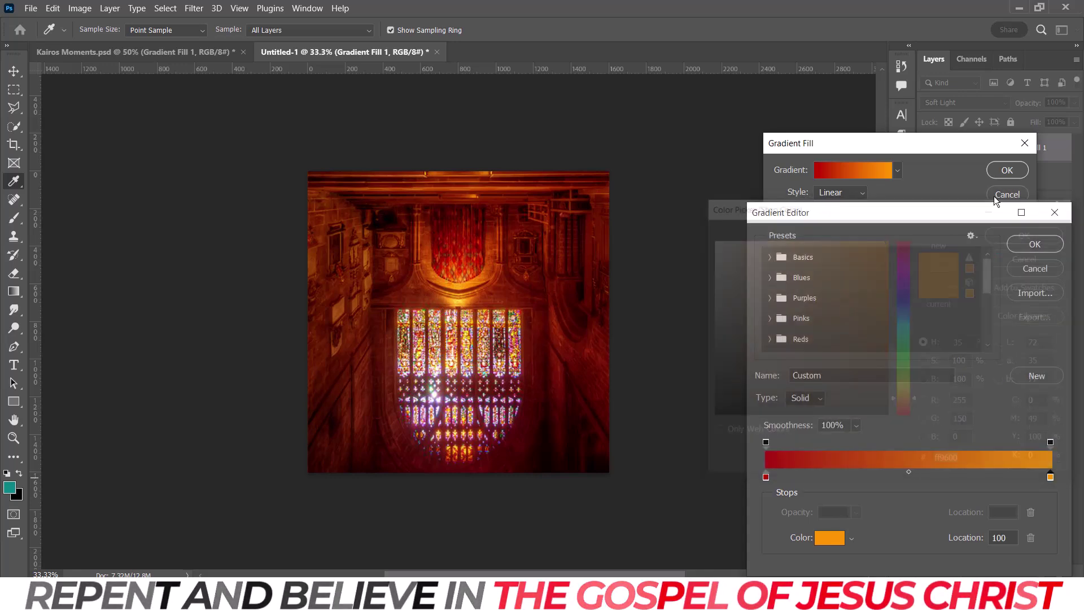
pyautogui.click(1028, 269)
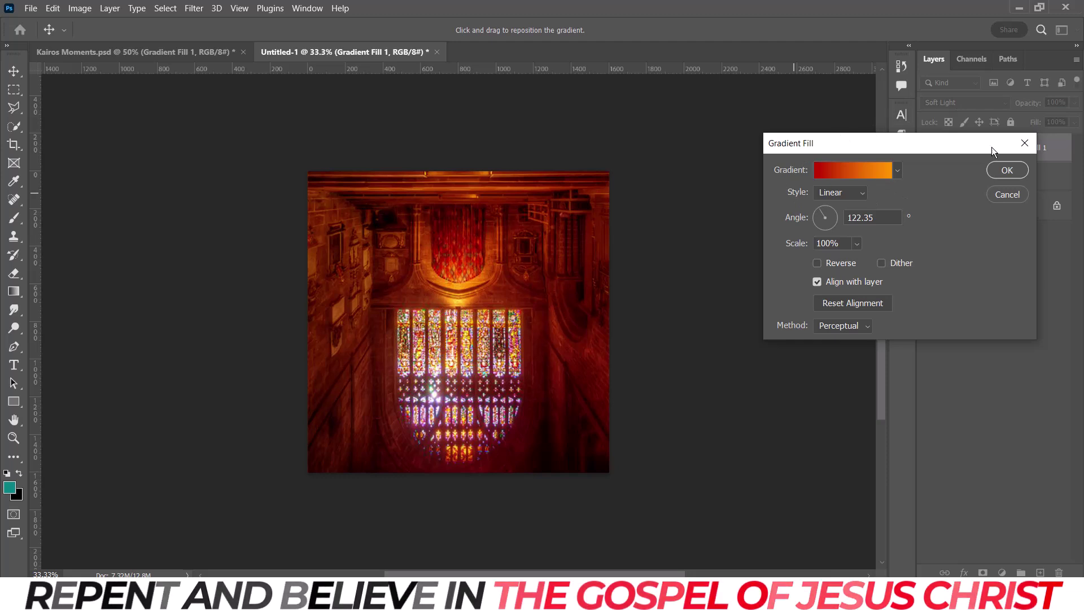
pyautogui.click(1005, 170)
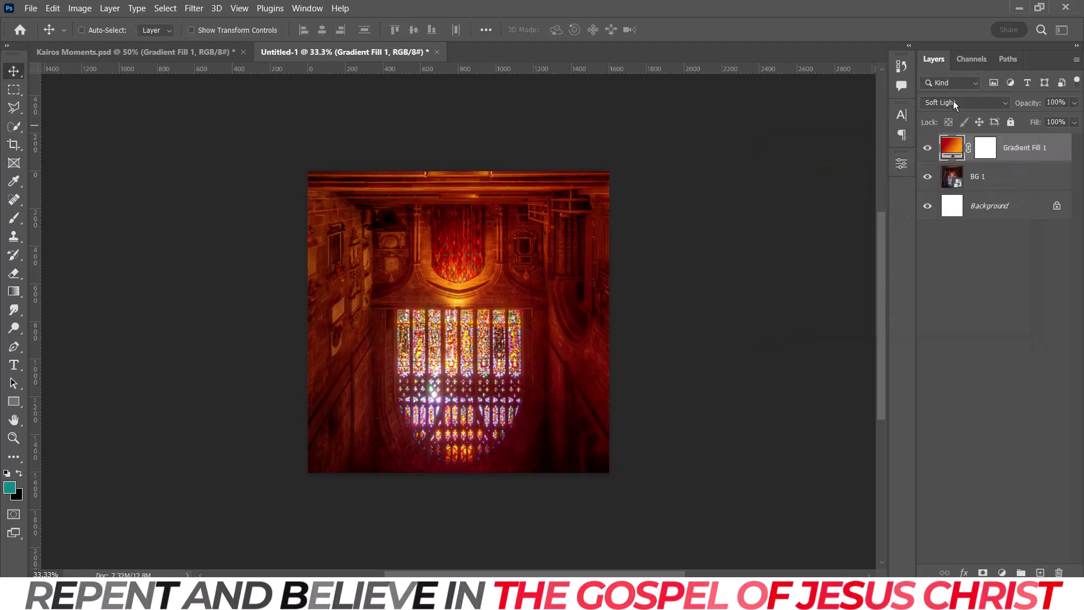
# Step: Preview different blend modes on Gradient Fill 1, including Color Burn, Multiply, Lighten and Overlay, and settle on Soft Light
pyautogui.click(953, 102)
pyautogui.click(944, 114)
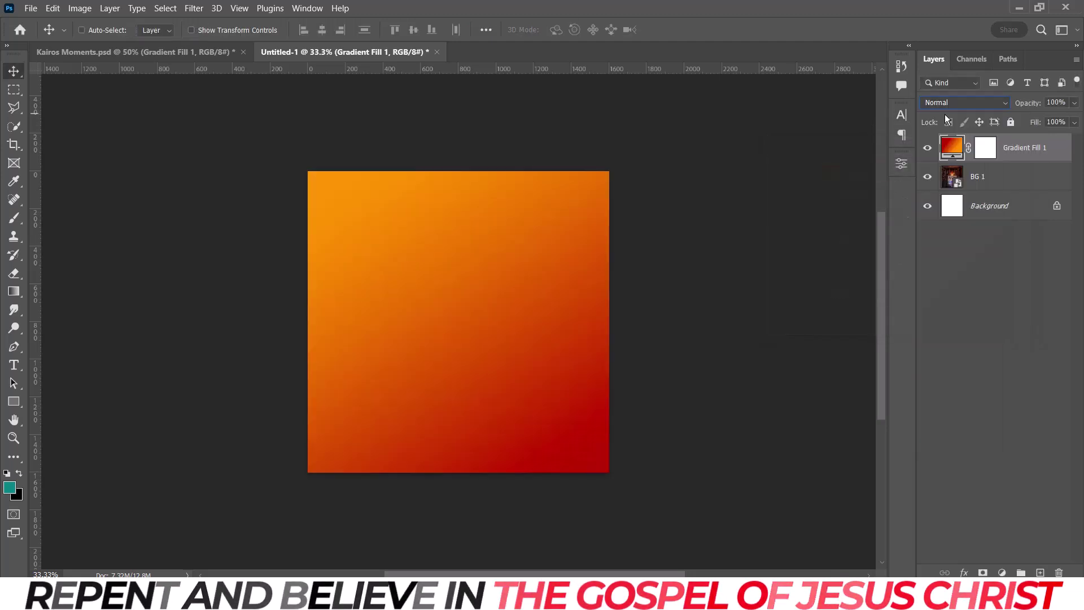
pyautogui.press('Down')
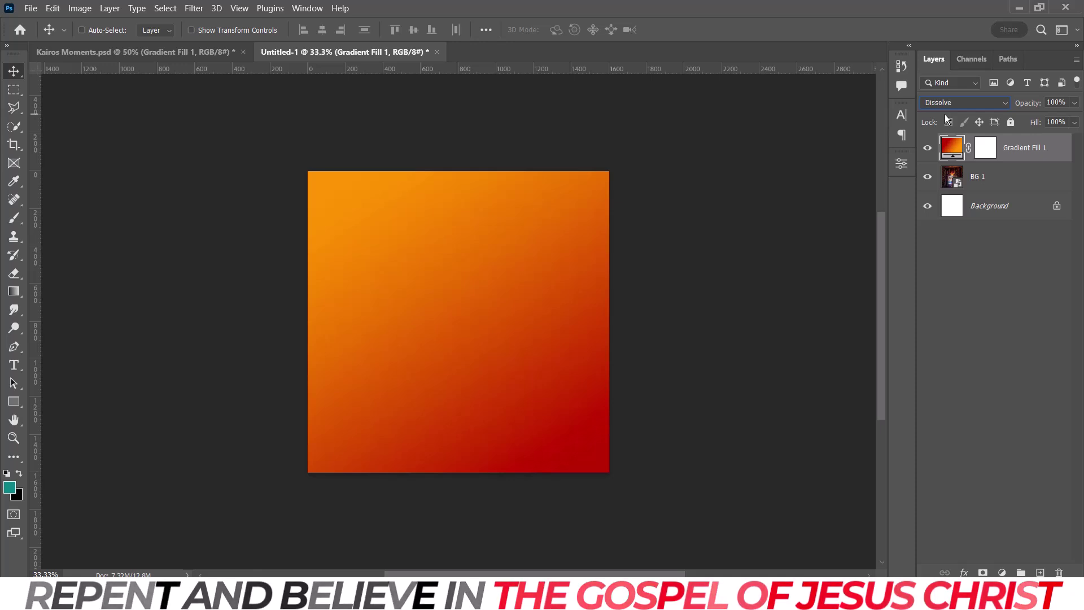
pyautogui.press('Down')
pyautogui.press('Down')
pyautogui.press('Down')
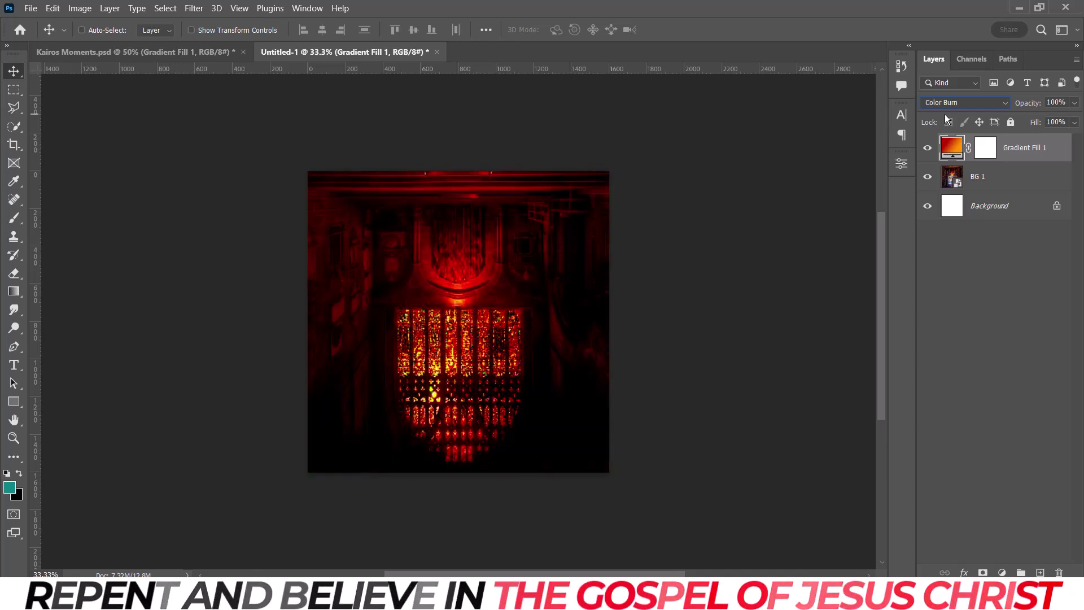
pyautogui.press('Up')
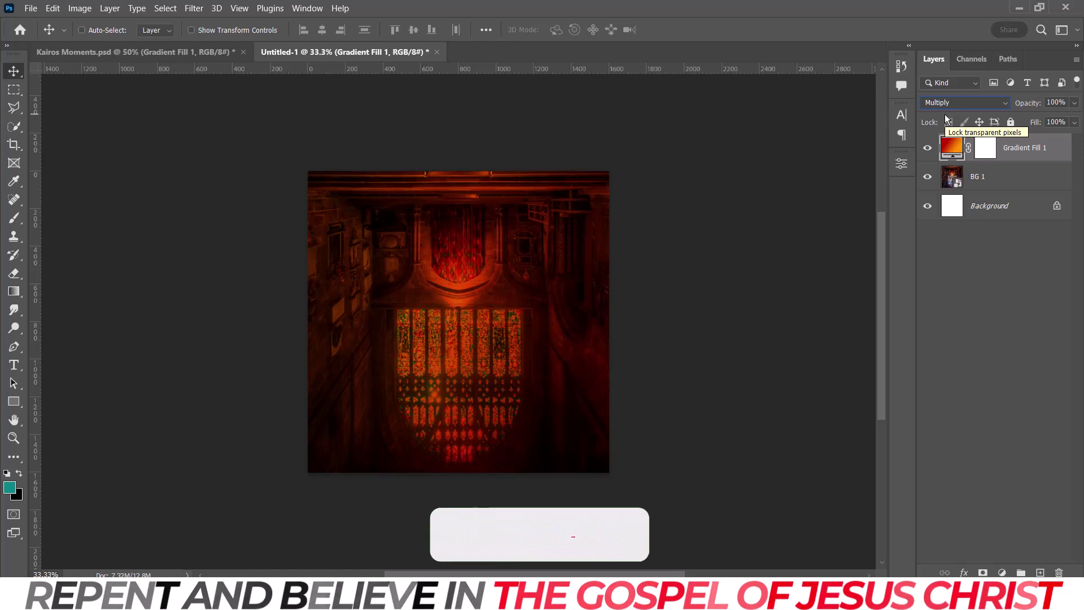
pyautogui.press('Down')
pyautogui.press('Down')
pyautogui.press('Down')
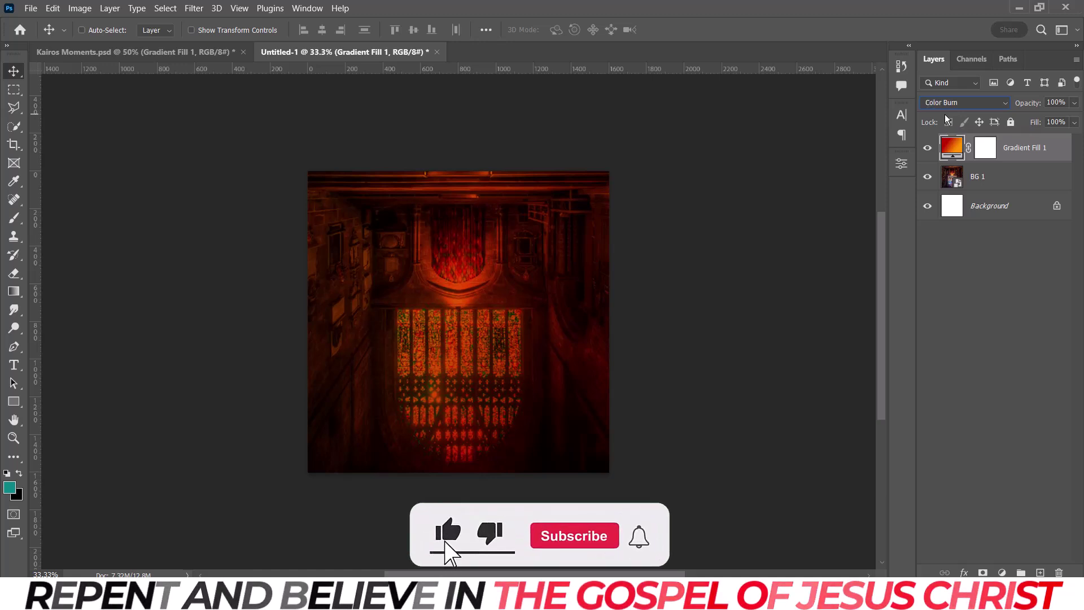
pyautogui.press('Down')
pyautogui.press('Down')
pyautogui.press('Down')
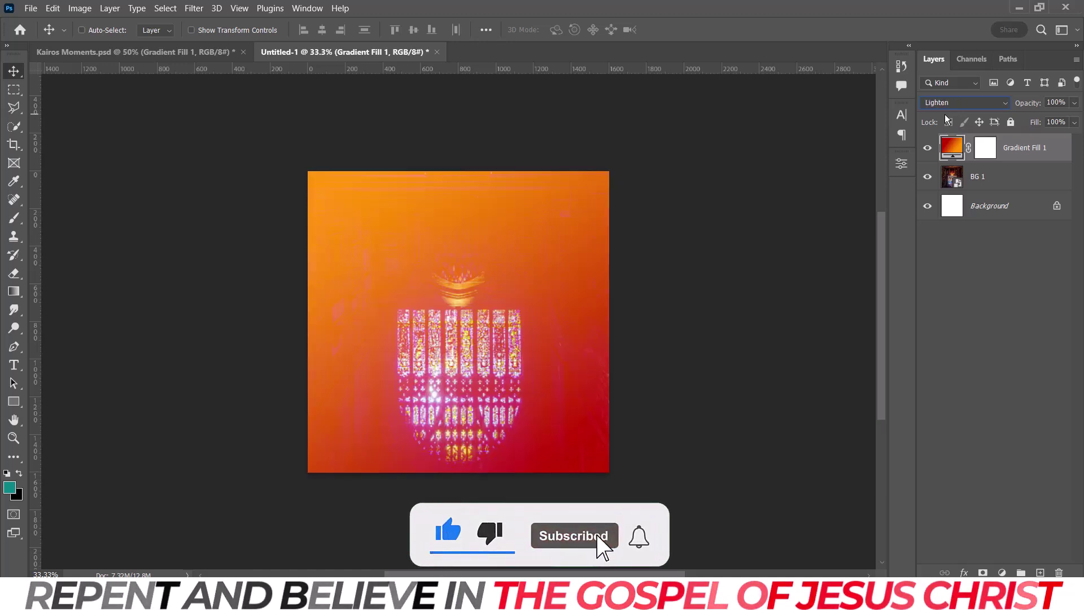
pyautogui.press('Down')
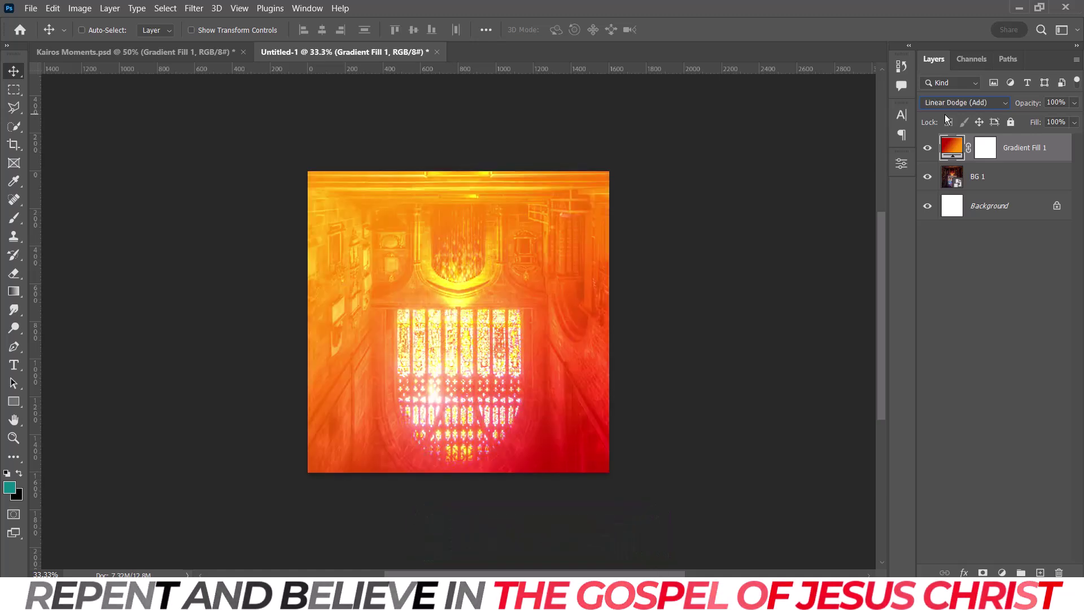
pyautogui.press('Down')
pyautogui.press('Down')
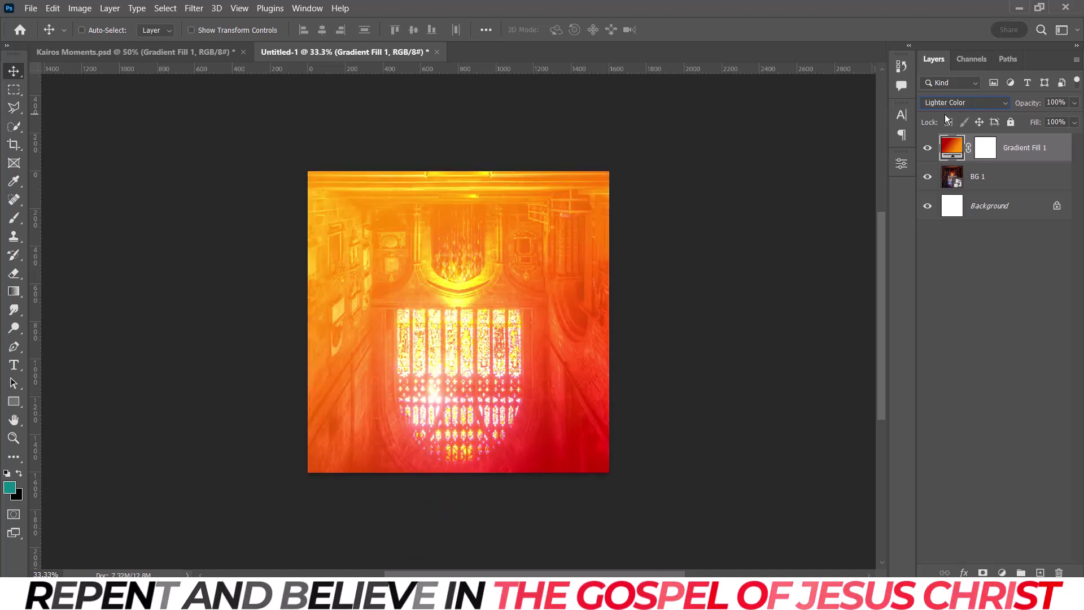
pyautogui.press('Down')
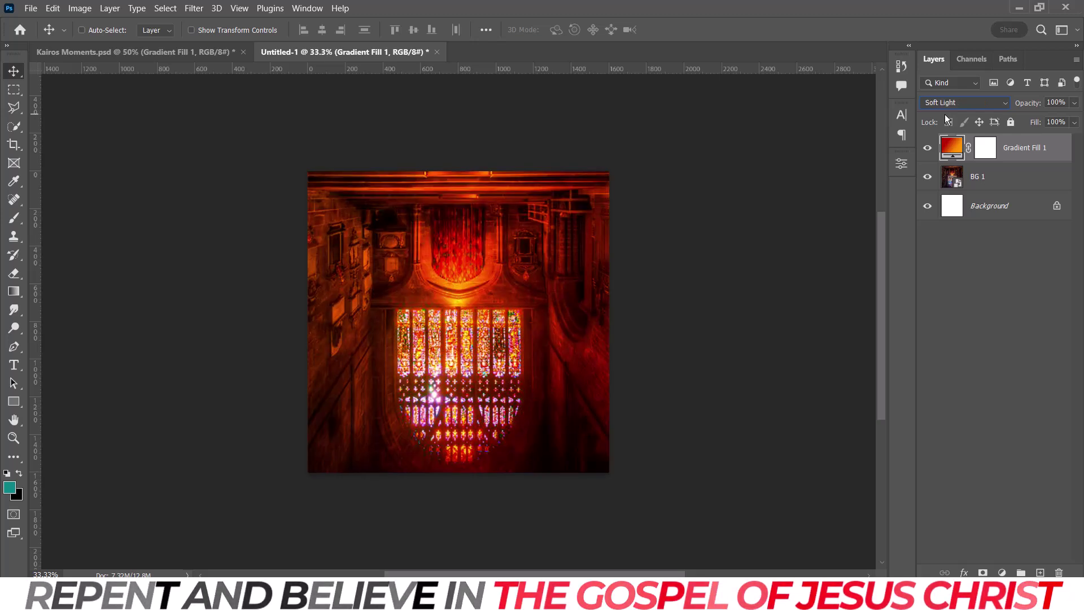
pyautogui.press('Up')
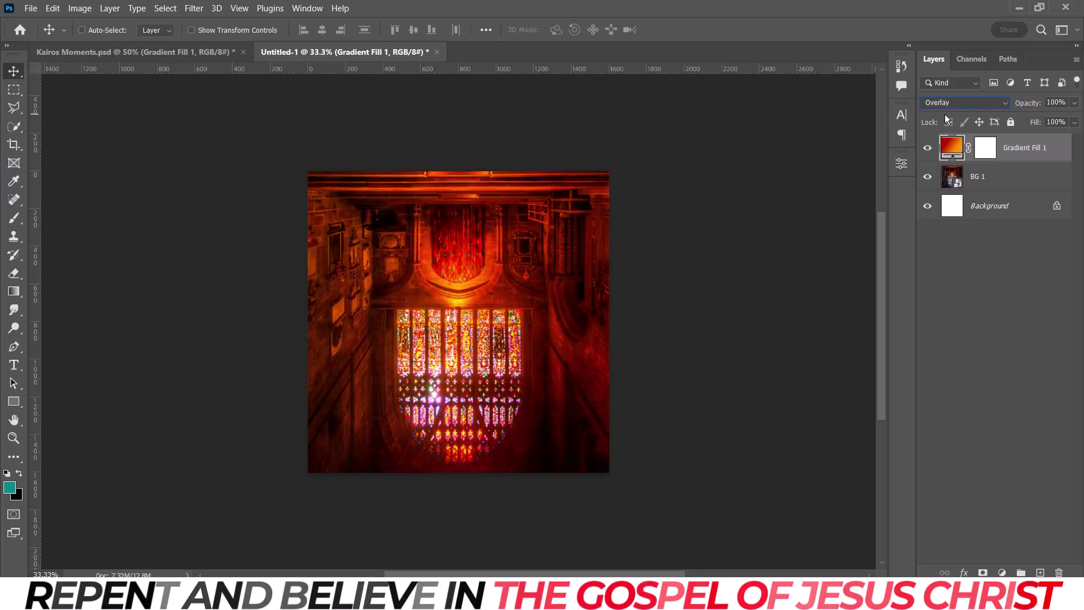
pyautogui.press('Down')
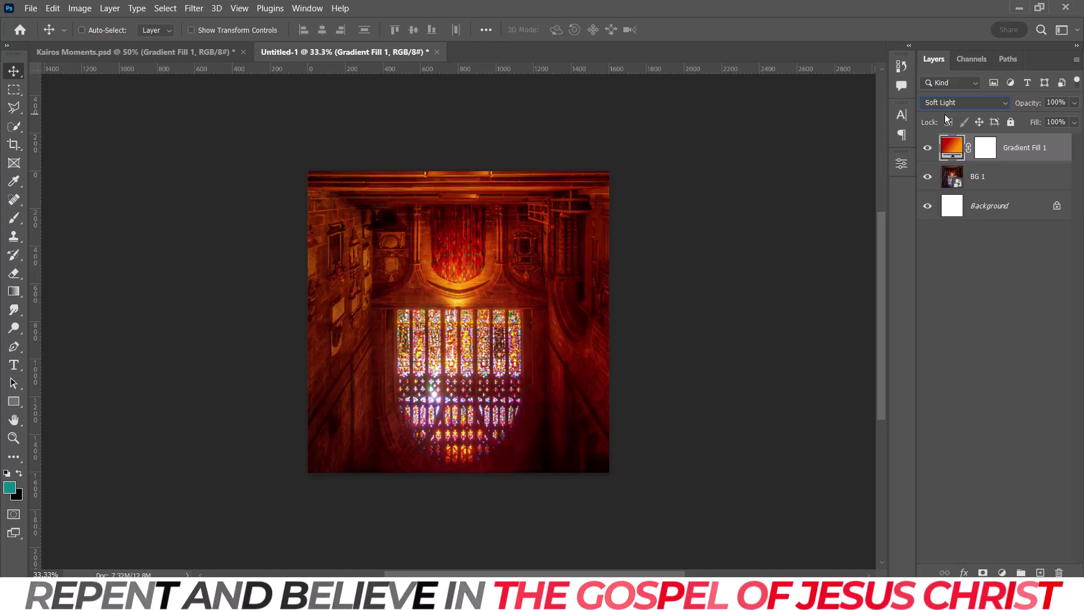
pyautogui.press('Down')
pyautogui.press('Up')
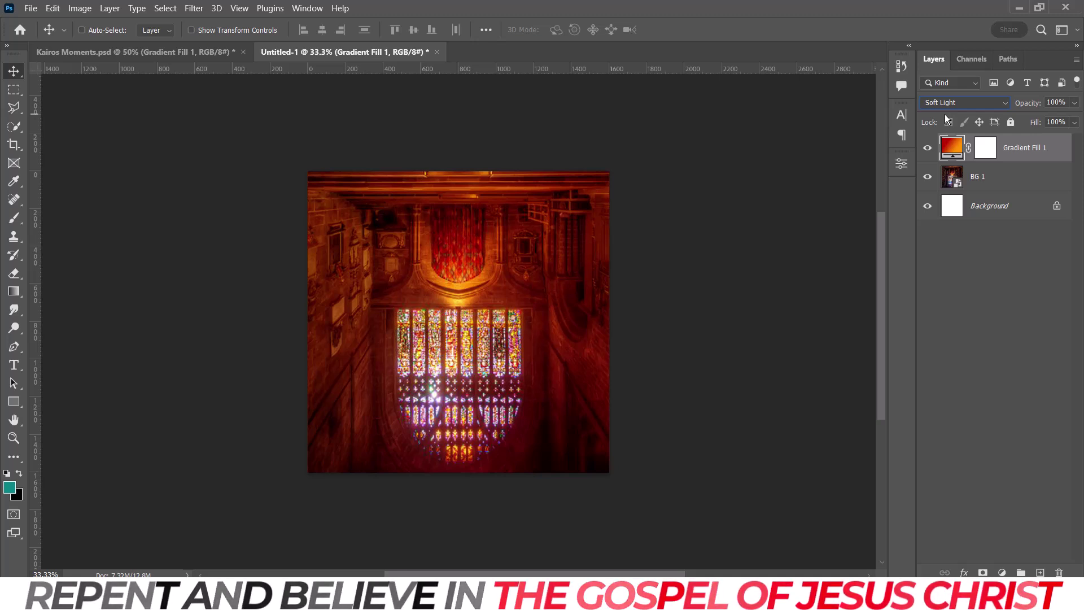
# Step: Place the BG 2 image from the flyer materials folder into Untitled-1, directly above the BG 1 layer
pyautogui.click(995, 185)
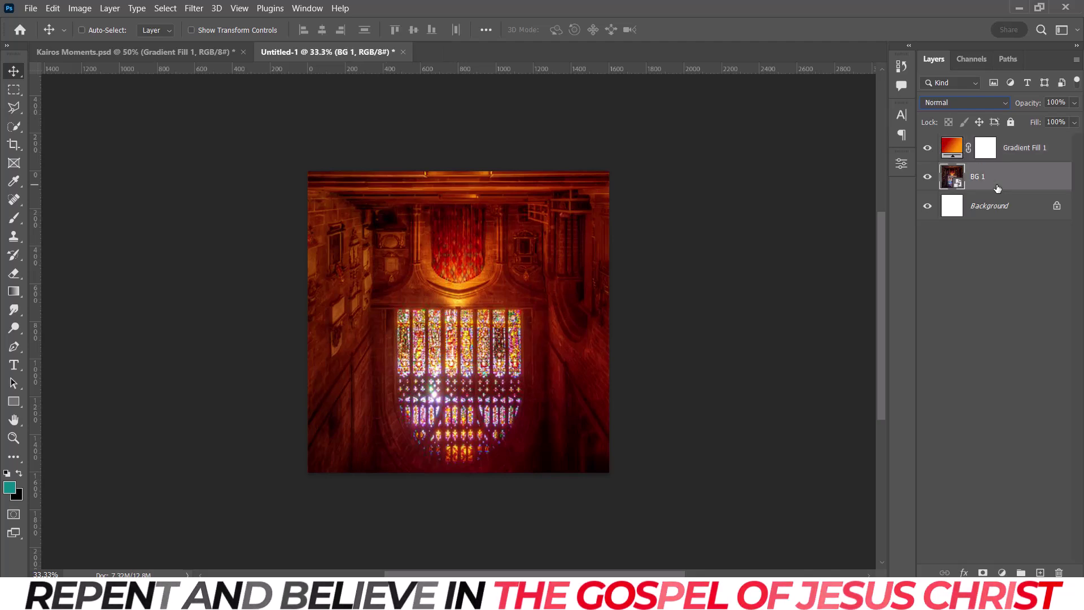
pyautogui.click(194, 53)
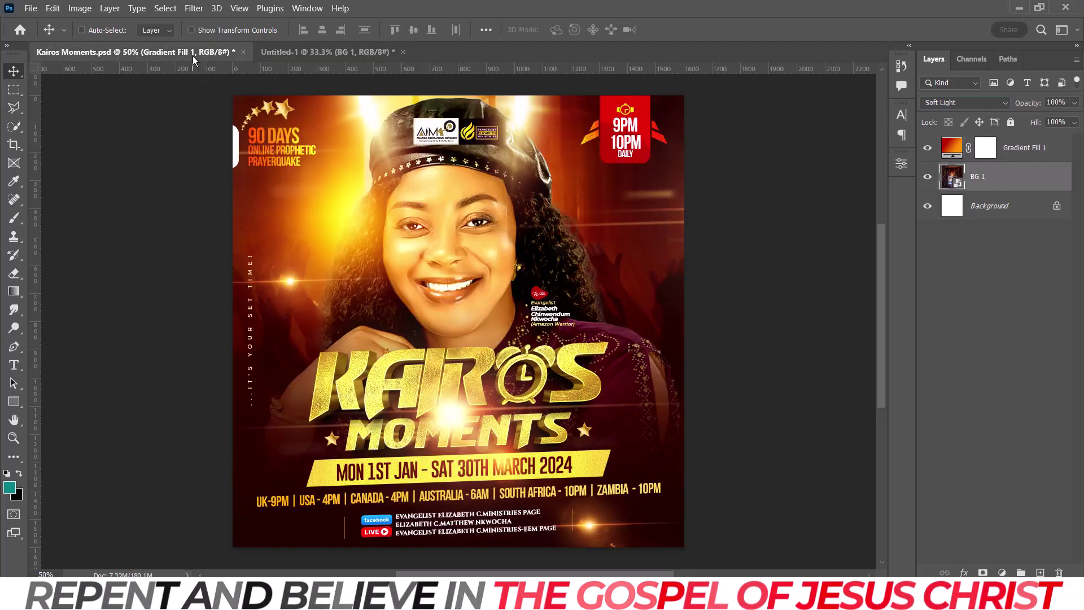
pyautogui.scroll(-3, 1081, 497)
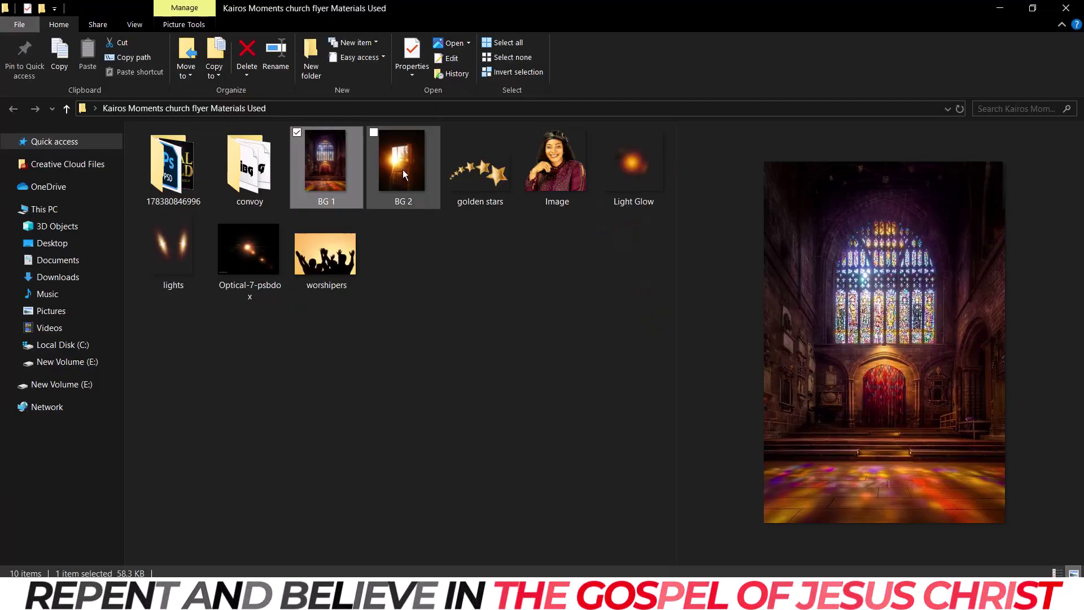
pyautogui.click(402, 170)
pyautogui.moveTo(402, 145); pyautogui.dragTo(466, 353)
pyautogui.press('Return')
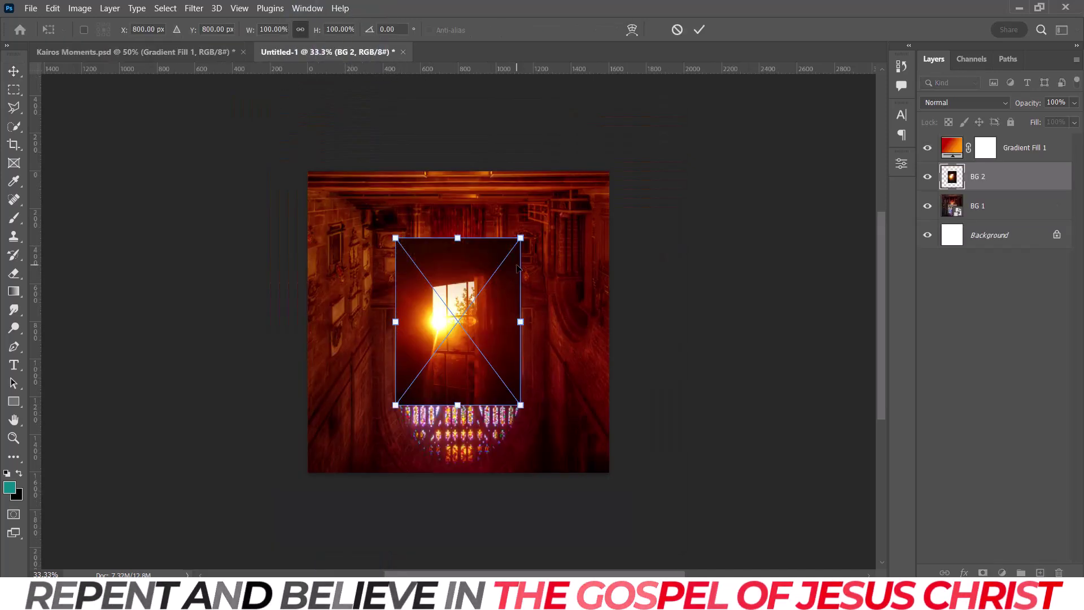
# Step: Scale the placed BG 2 image to about 243% to cover the canvas width and shift it upward
pyautogui.moveTo(521, 238); pyautogui.dragTo(611, 119)
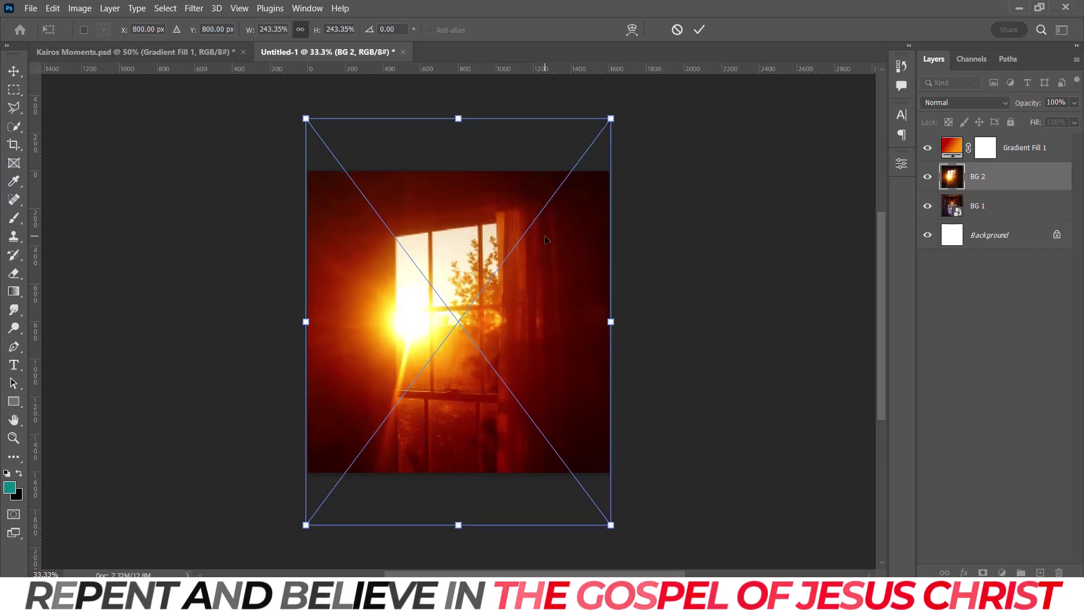
pyautogui.press('Return')
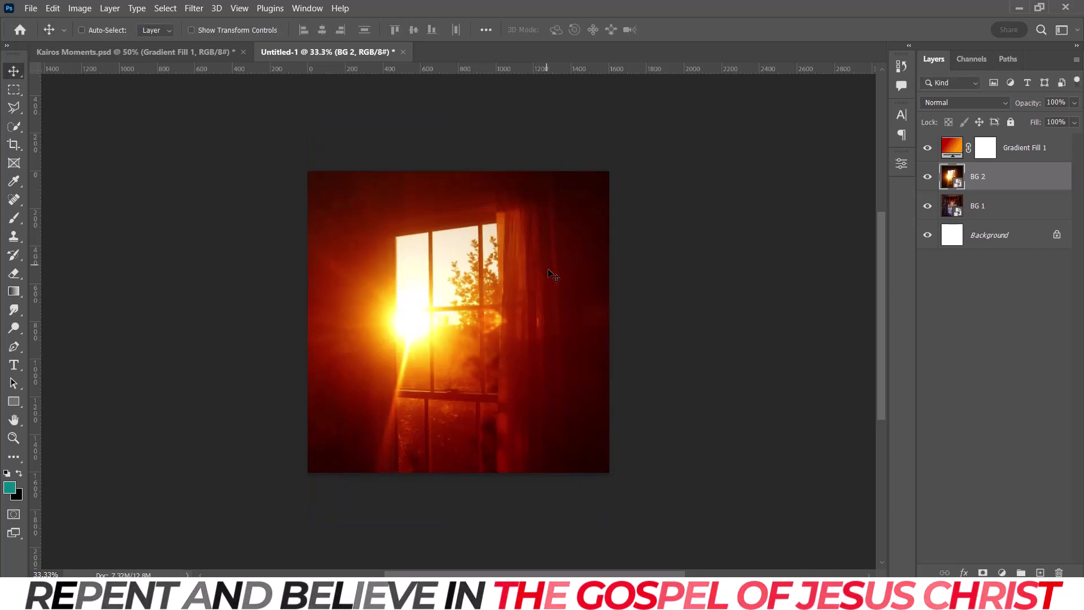
pyautogui.moveTo(554, 298); pyautogui.dragTo(556, 253)
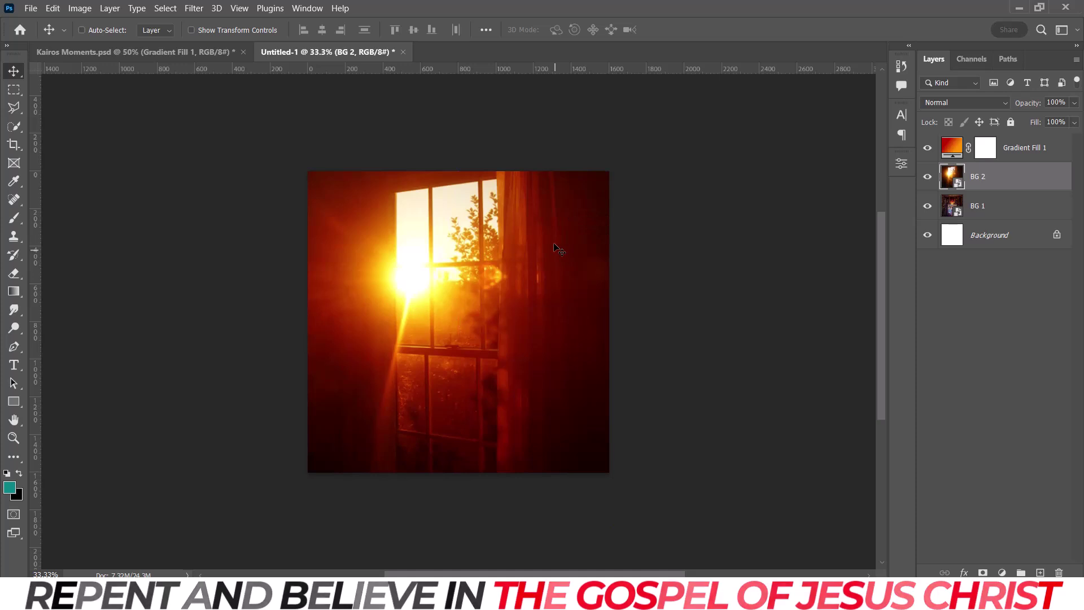
# Step: Look up the matching window layer's fill value in Kairos Moments.psd and set BG 2's fill to 82% in Untitled-1
pyautogui.click(214, 53)
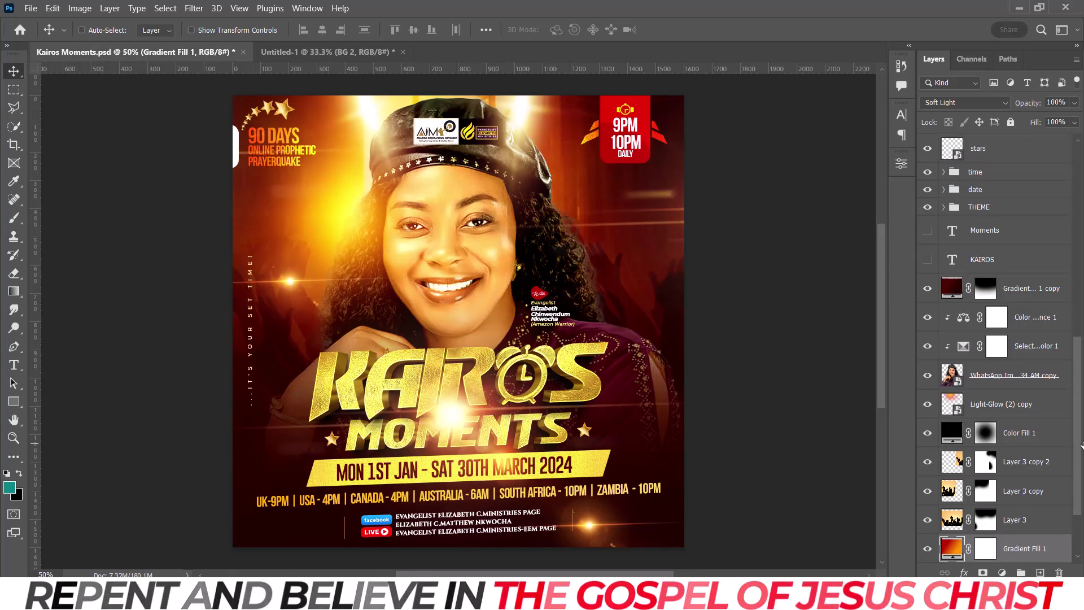
pyautogui.scroll(-3, 1038, 511)
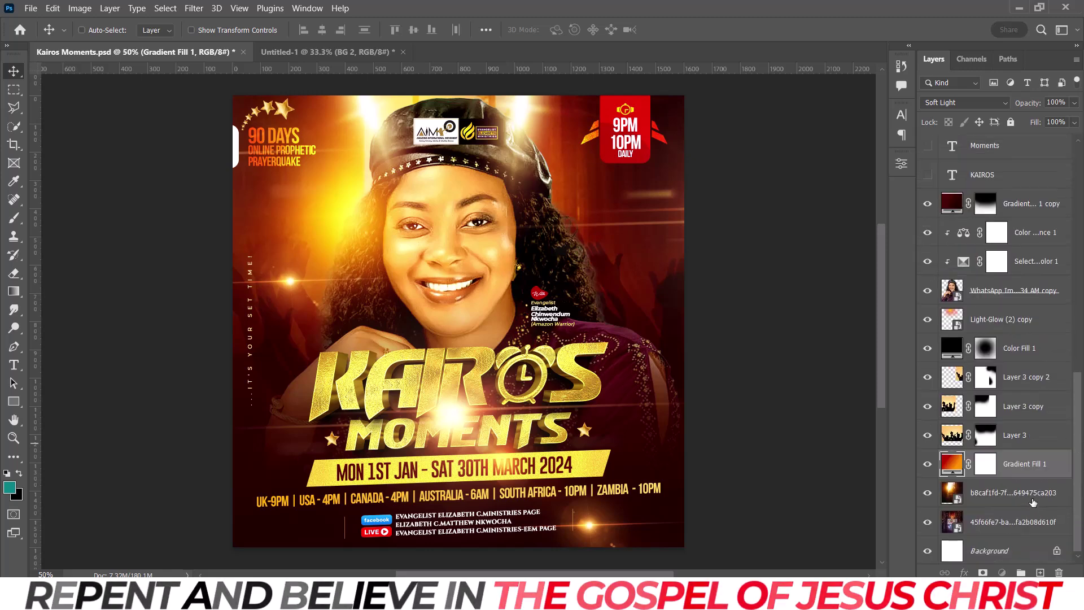
pyautogui.click(1032, 502)
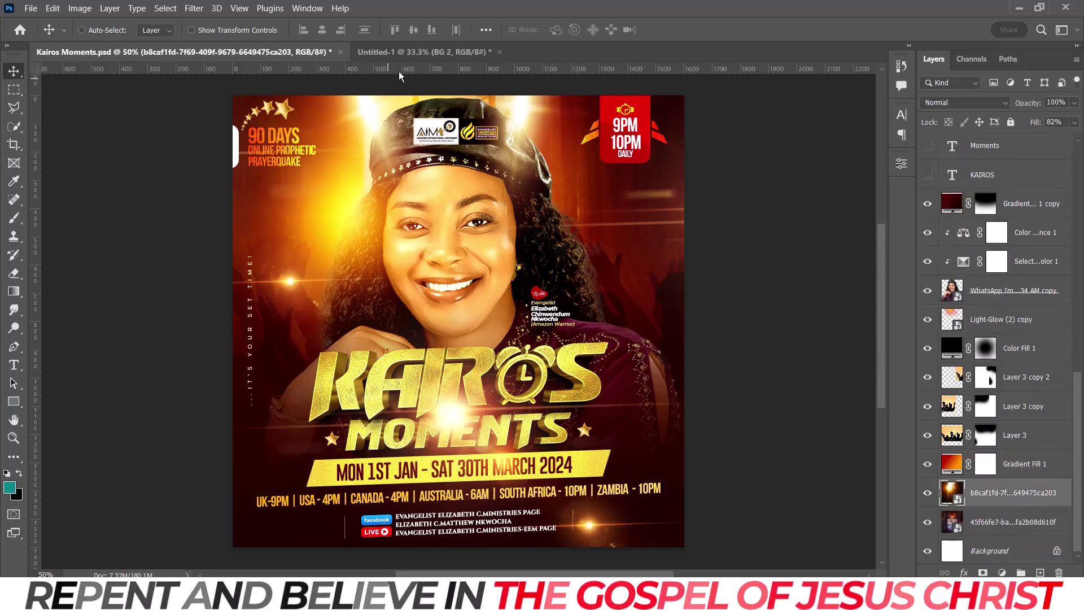
pyautogui.click(431, 55)
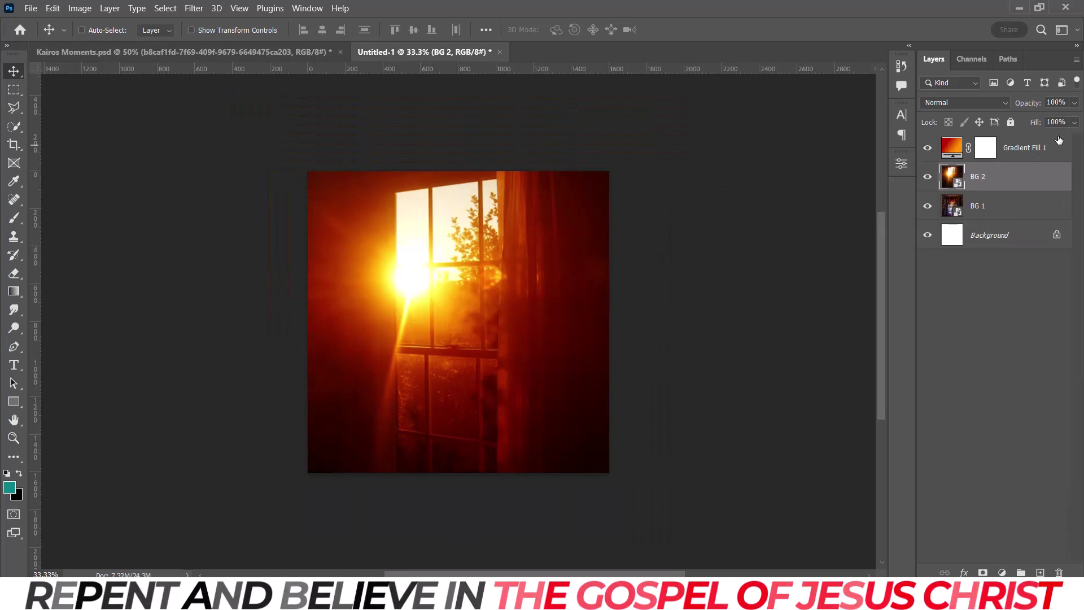
pyautogui.click(1074, 122)
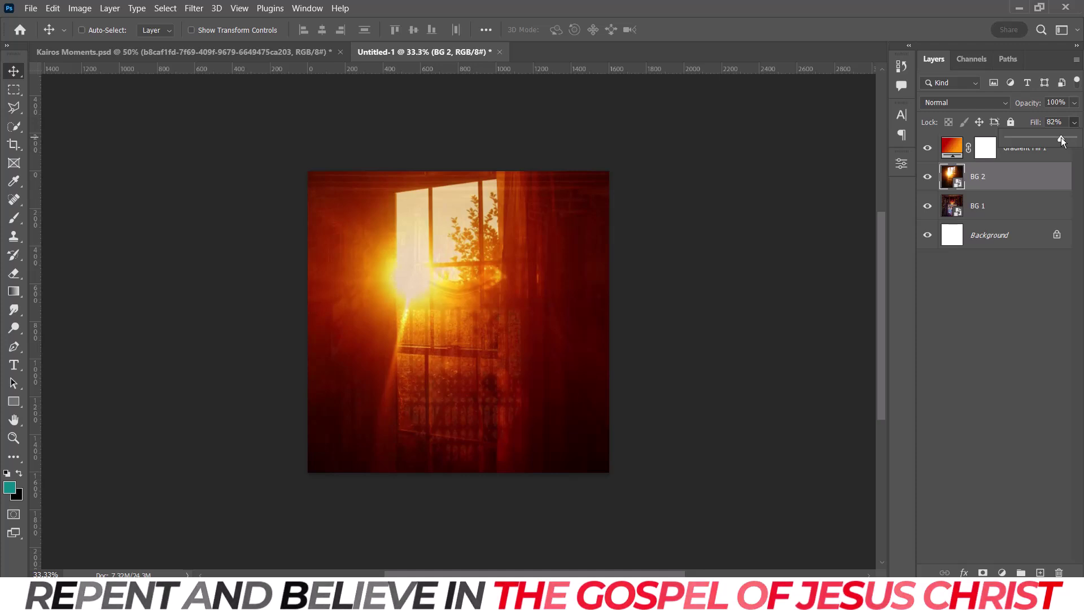
# Step: Compare the background blend with BG 1 and BG 2 each hidden and shown again
pyautogui.click(933, 206)
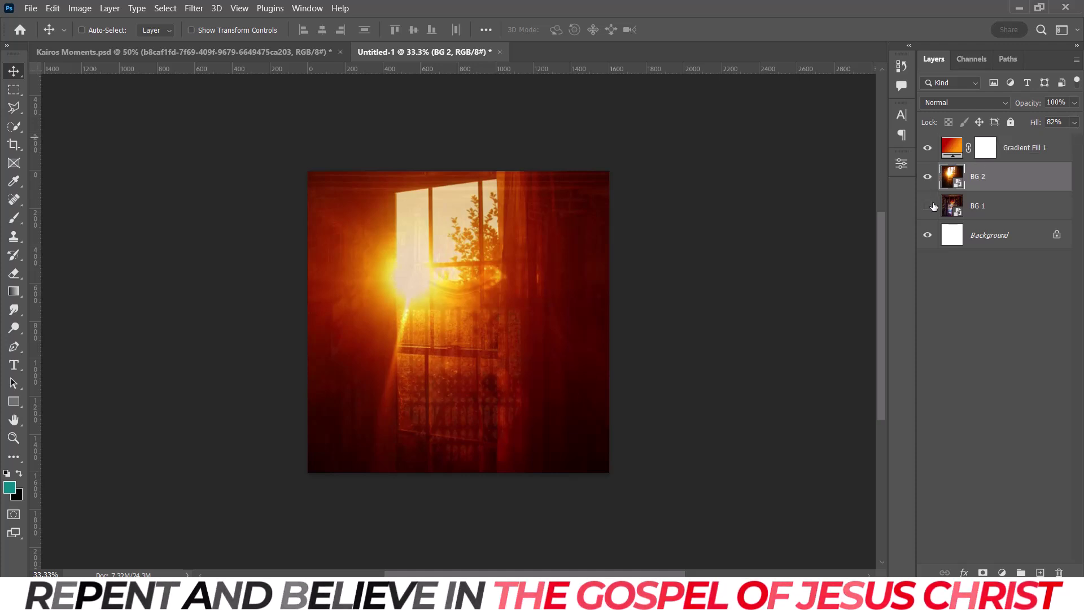
pyautogui.click(933, 206)
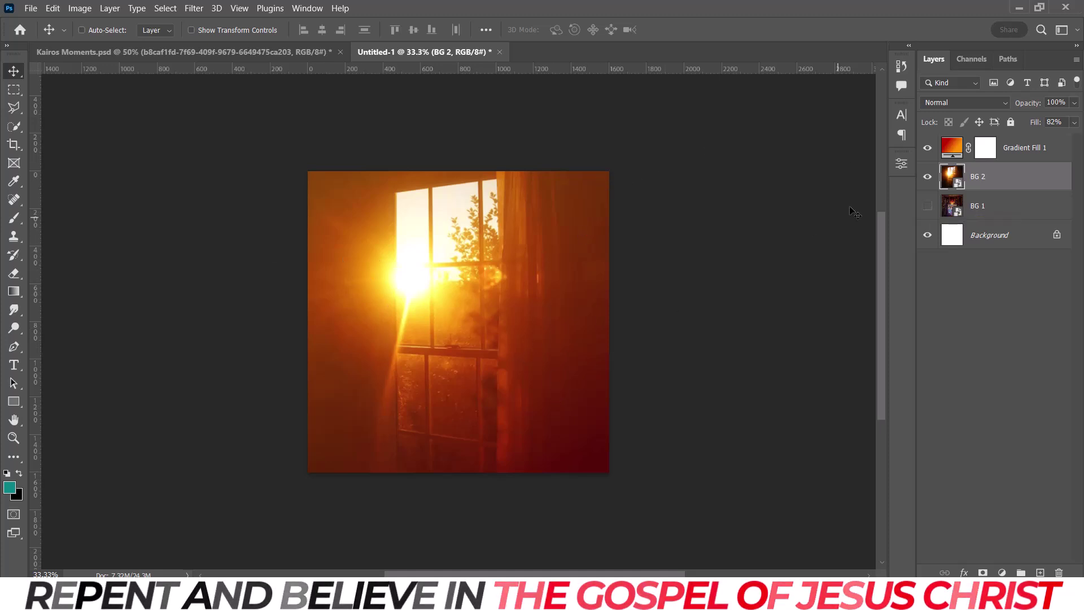
pyautogui.click(927, 206)
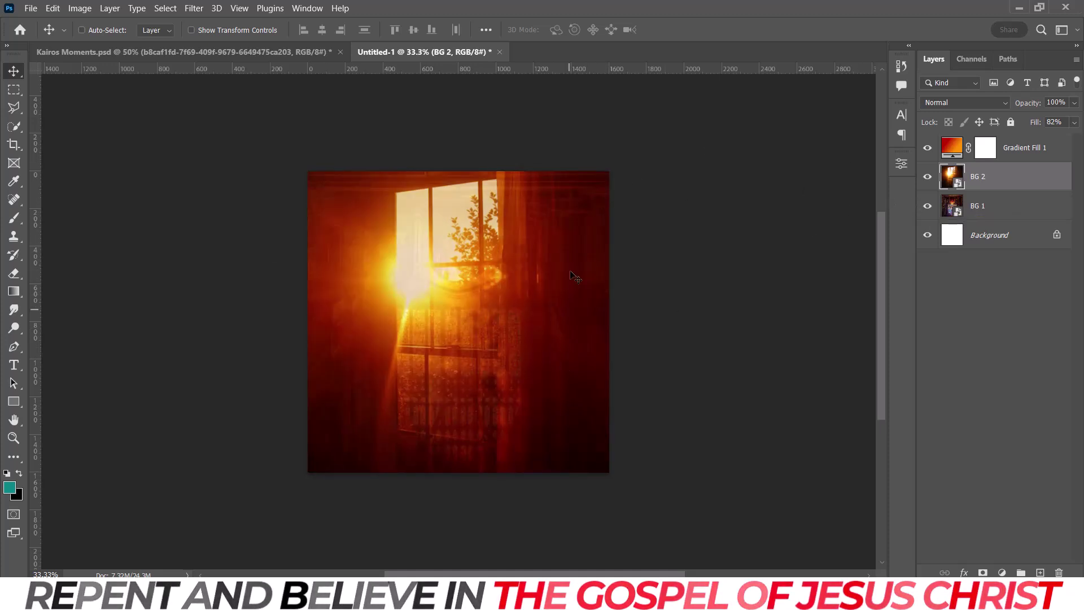
pyautogui.click(923, 180)
pyautogui.click(926, 178)
pyautogui.click(924, 180)
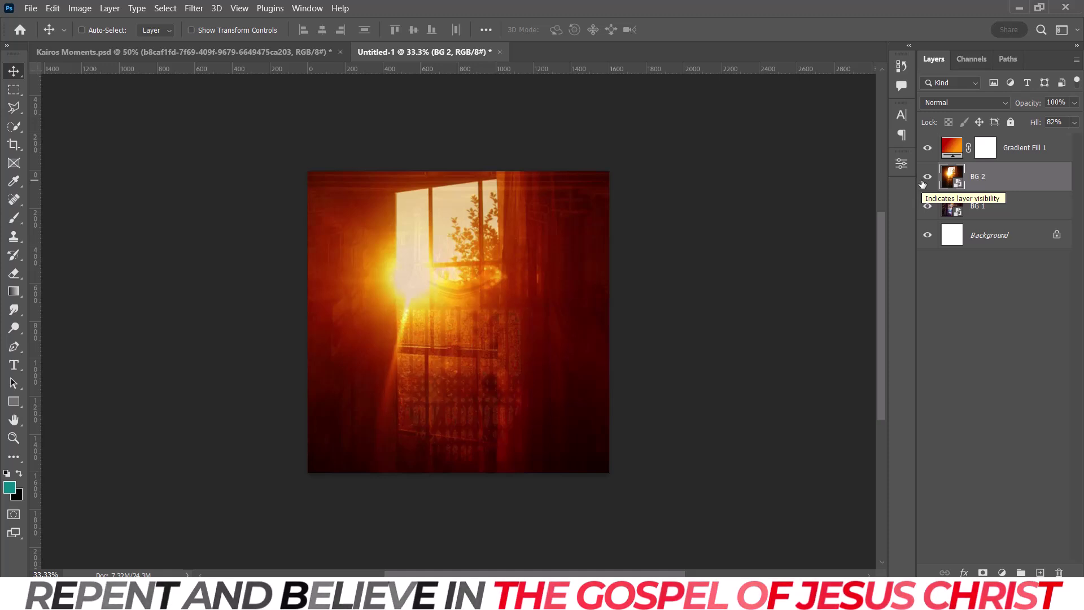
# Step: Compare the window's position with Kairos Moments.psd and shift BG 2 slightly upward in Untitled-1
pyautogui.click(1002, 155)
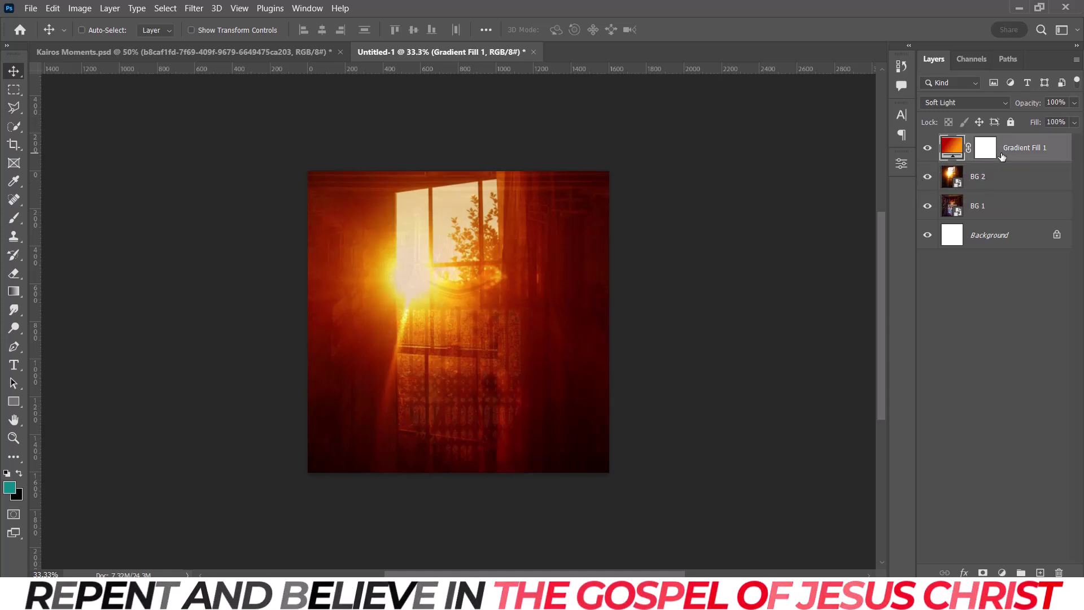
pyautogui.click(324, 55)
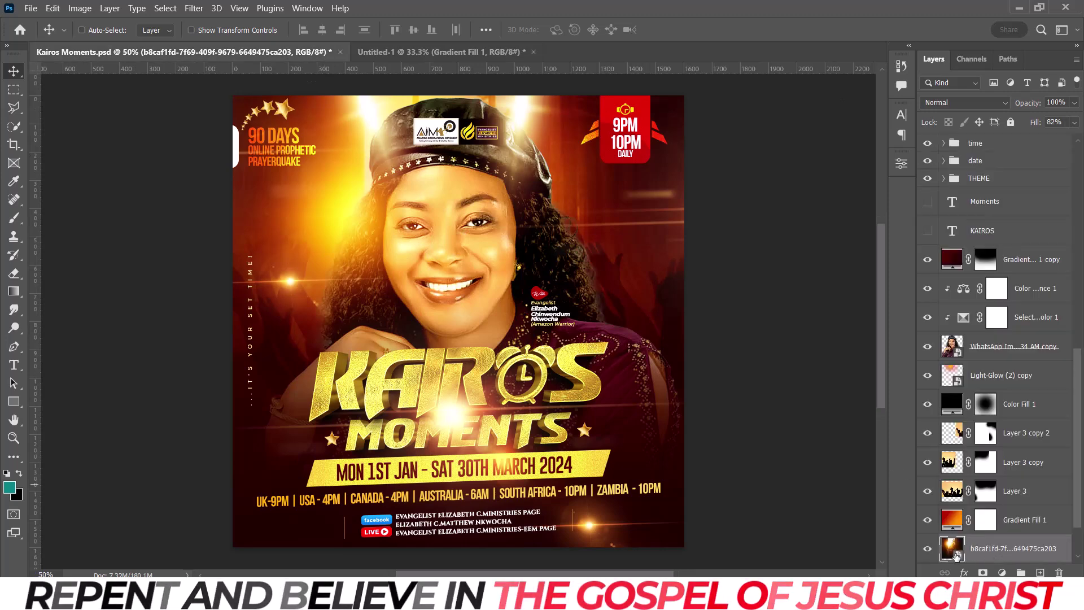
pyautogui.click(415, 50)
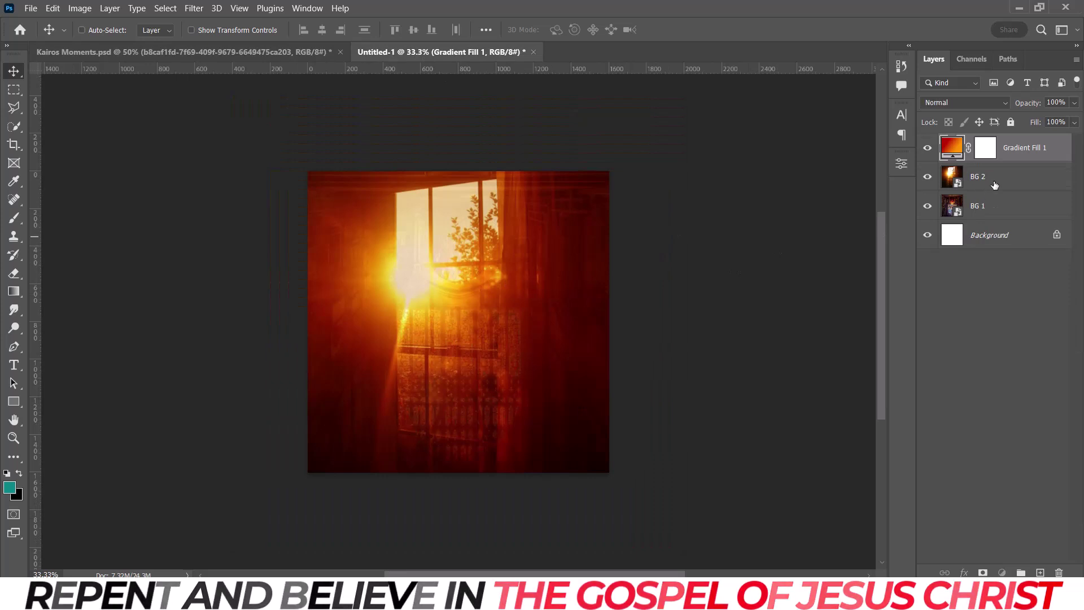
pyautogui.click(994, 185)
pyautogui.moveTo(557, 270); pyautogui.dragTo(556, 252)
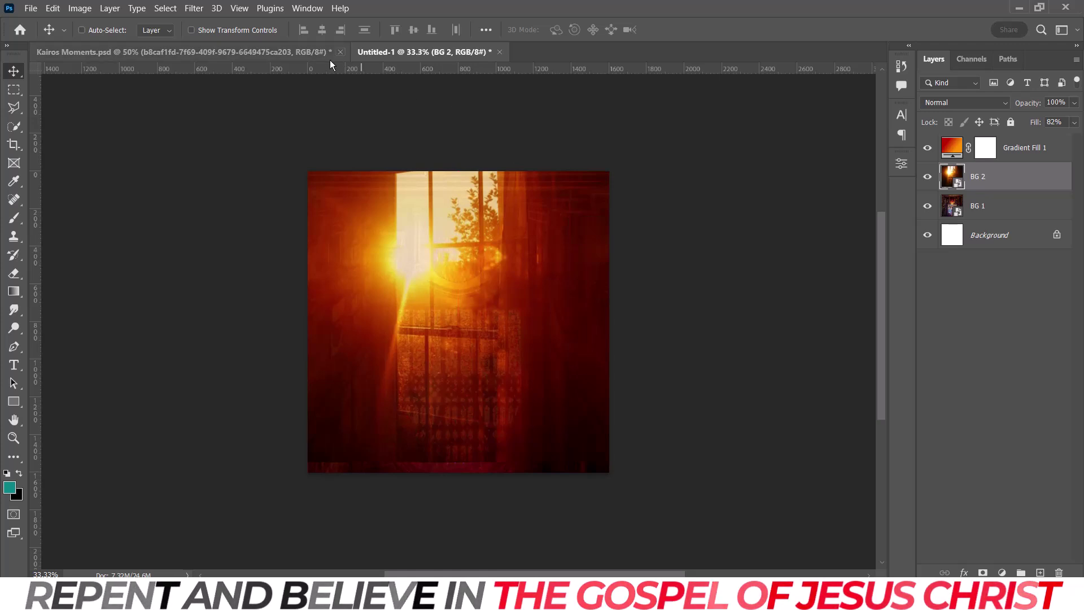
# Step: Check the layer order in Kairos Moments.psd and add a black solid color fill layer above Gradient Fill 1 in Untitled-1
pyautogui.click(1006, 156)
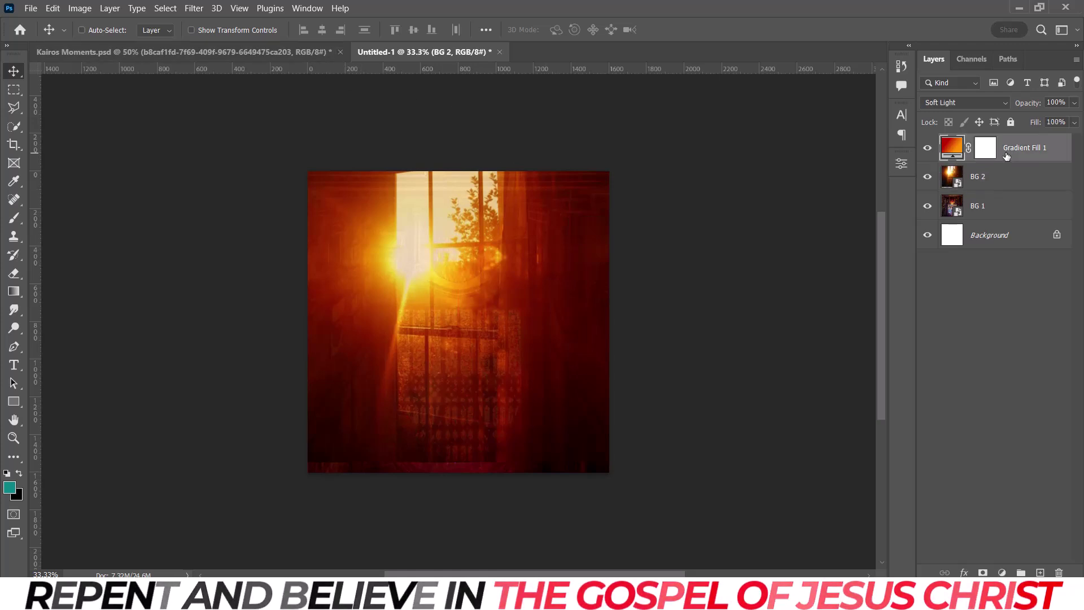
pyautogui.click(297, 54)
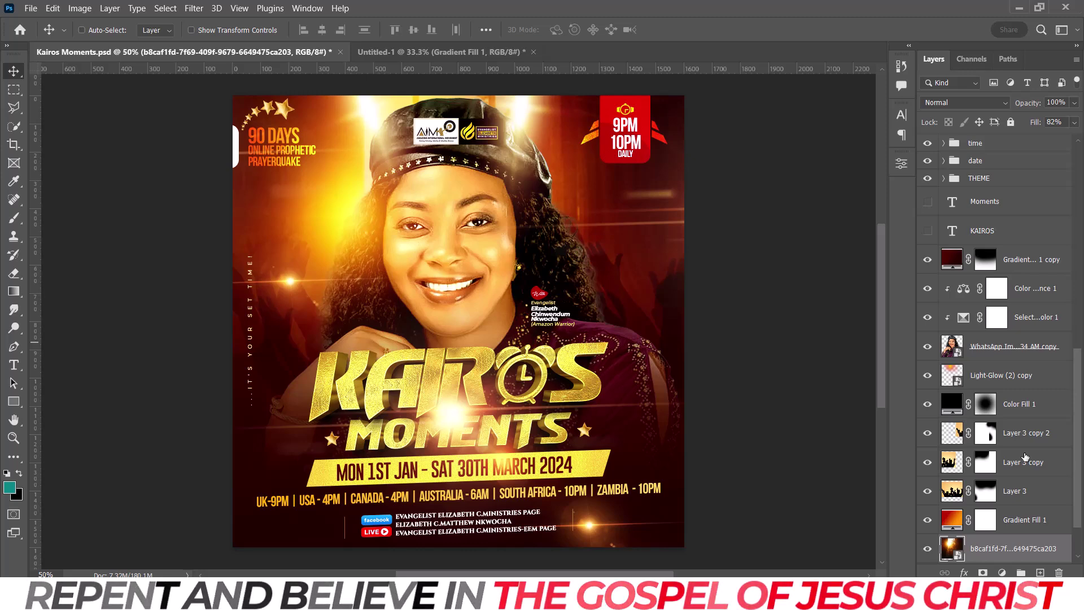
pyautogui.moveTo(1080, 448)
pyautogui.mouseDown()
pyautogui.moveTo(1078, 464)
pyautogui.moveTo(1078, 449)
pyautogui.mouseUp()
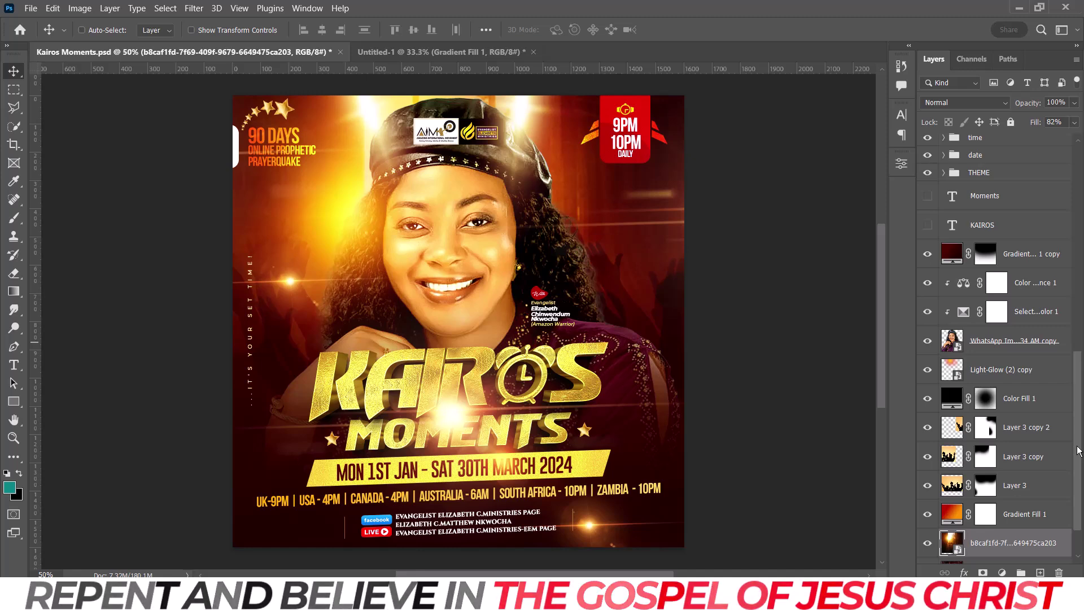
pyautogui.moveTo(1078, 450); pyautogui.dragTo(1079, 437)
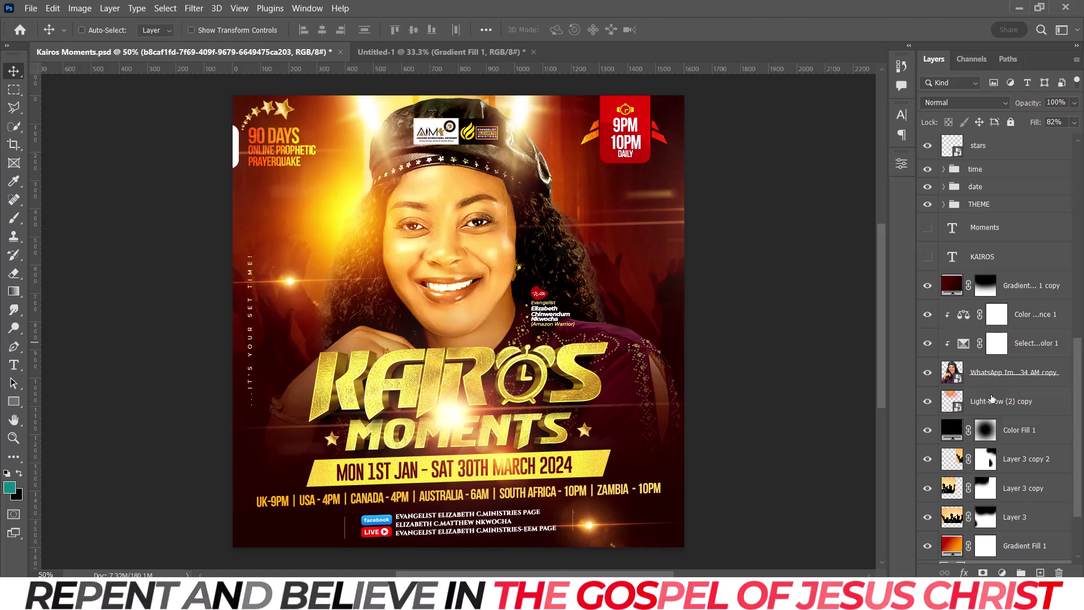
pyautogui.click(477, 52)
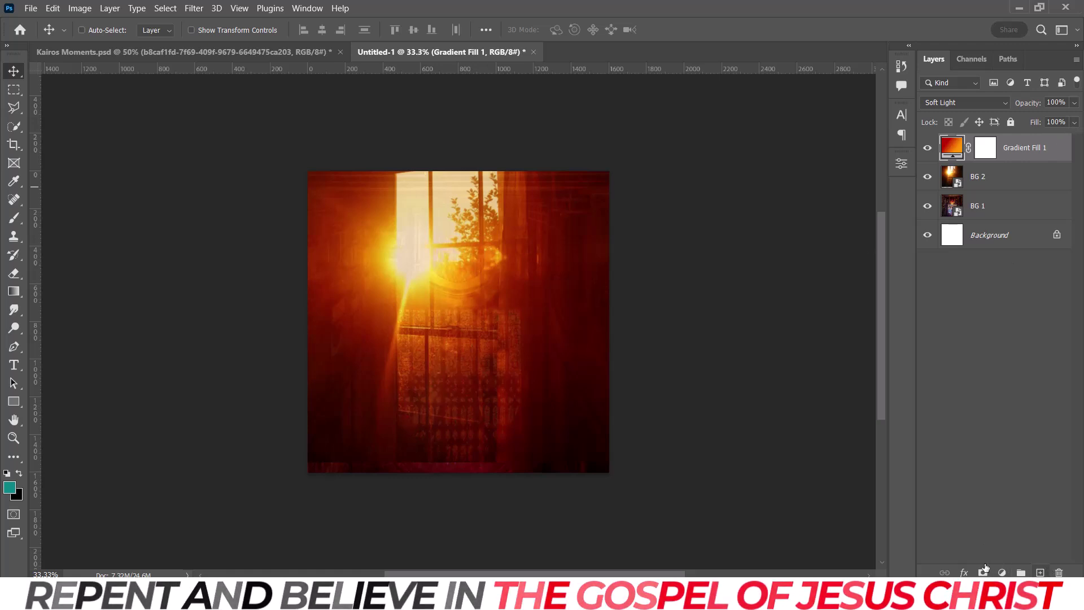
pyautogui.click(999, 572)
pyautogui.click(1001, 323)
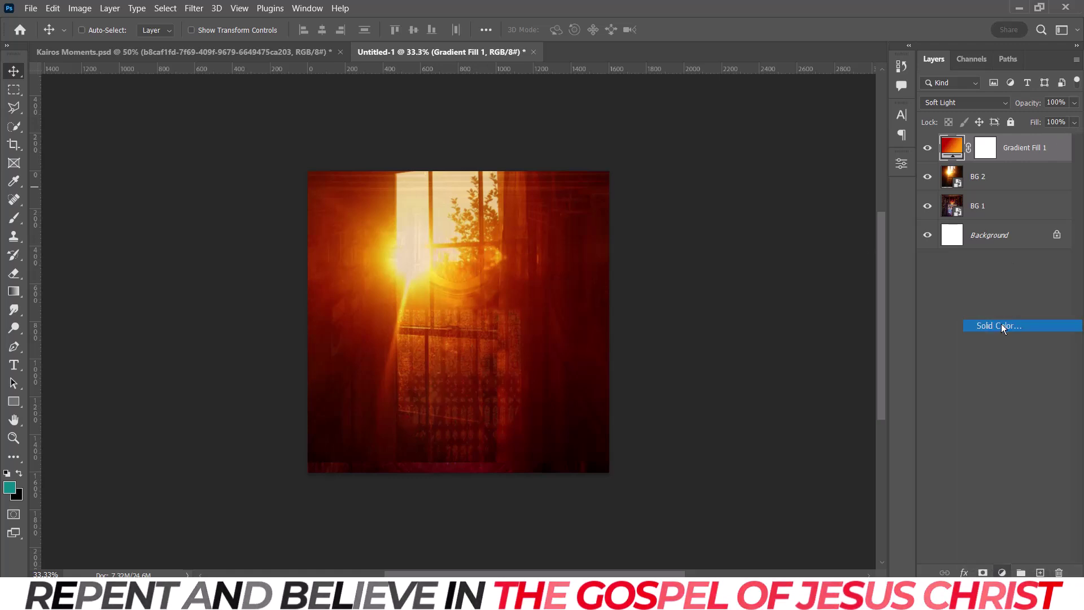
pyautogui.moveTo(878, 317)
pyautogui.mouseDown()
pyautogui.moveTo(779, 334)
pyautogui.moveTo(710, 418)
pyautogui.mouseUp()
pyautogui.click(1044, 232)
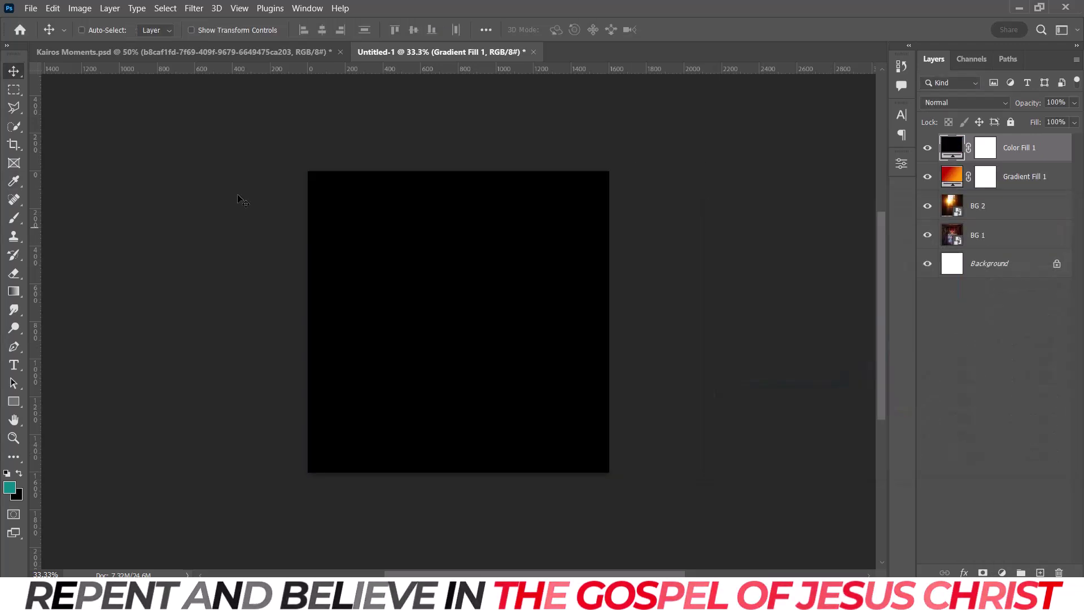
# Step: Set up the Brush tool for the Color Fill 1 mask with default colors, a 1300 px size and lower hardness
pyautogui.press('d')
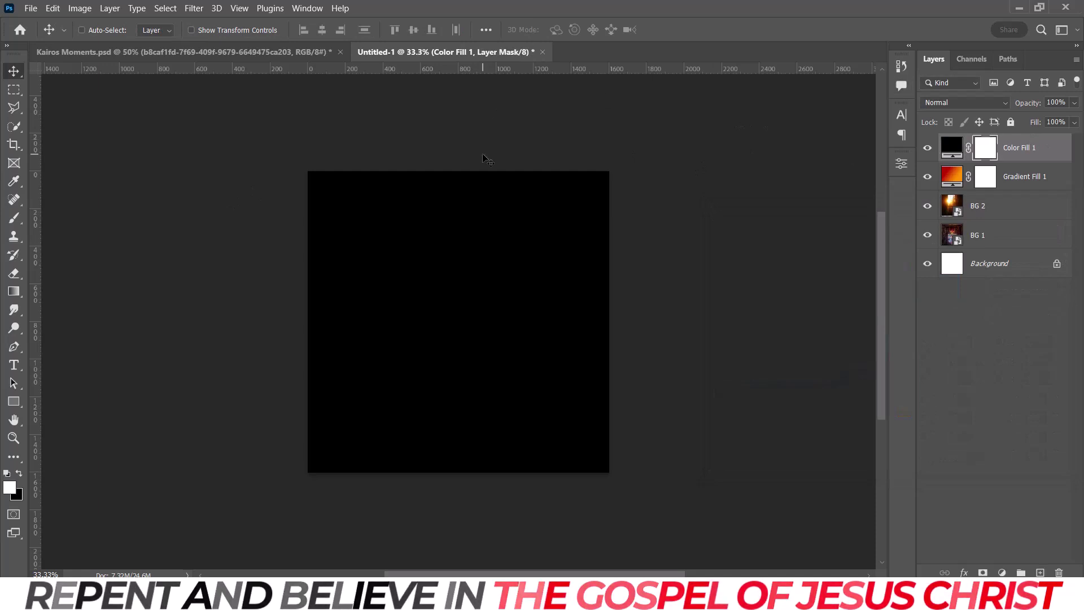
pyautogui.click(7, 217)
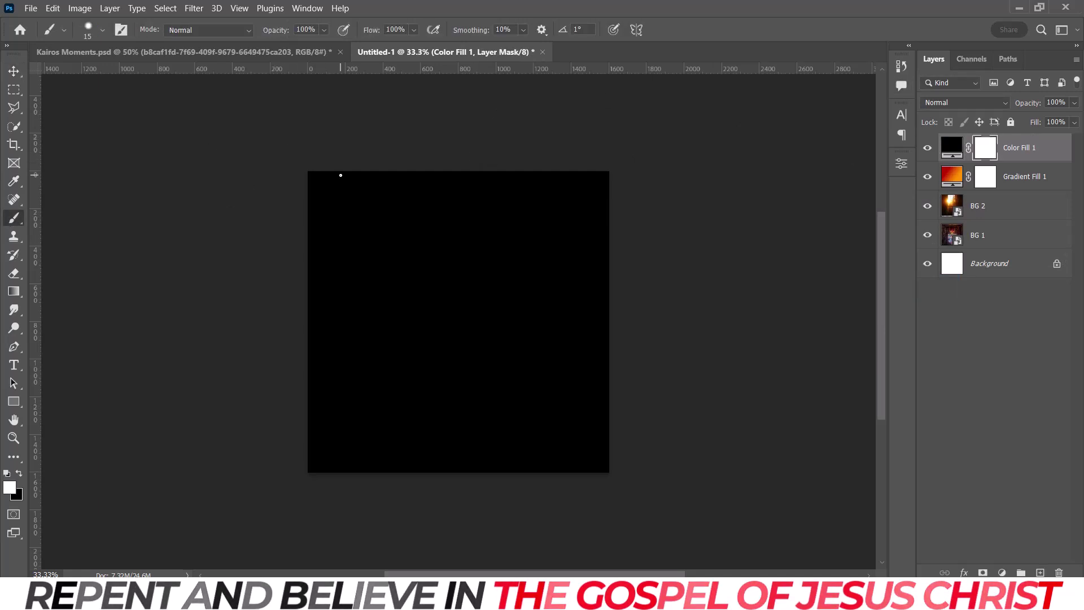
pyautogui.press(']')
pyautogui.press(']')
pyautogui.press(']')
pyautogui.press(']')
pyautogui.press(']')
pyautogui.press(']')
pyautogui.press(']')
pyautogui.press(']')
pyautogui.press(']')
pyautogui.press(']')
pyautogui.press(']')
pyautogui.press(']')
pyautogui.press(']')
pyautogui.press(']')
pyautogui.press(']')
pyautogui.press(']')
pyautogui.press(']')
pyautogui.press(']')
pyautogui.press(']')
pyautogui.press(']')
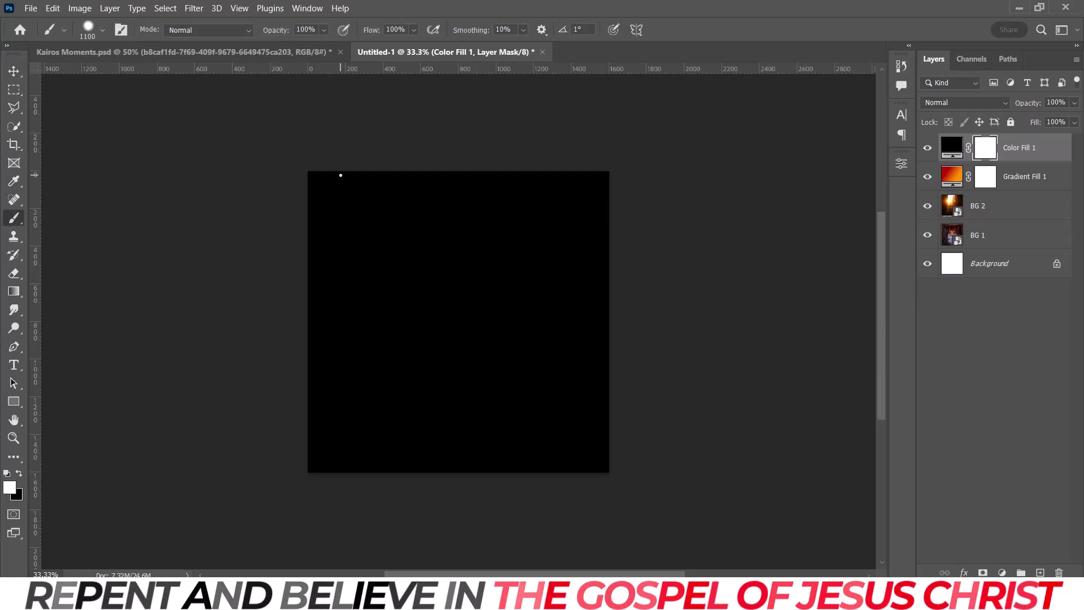
pyautogui.rightClick(433, 294)
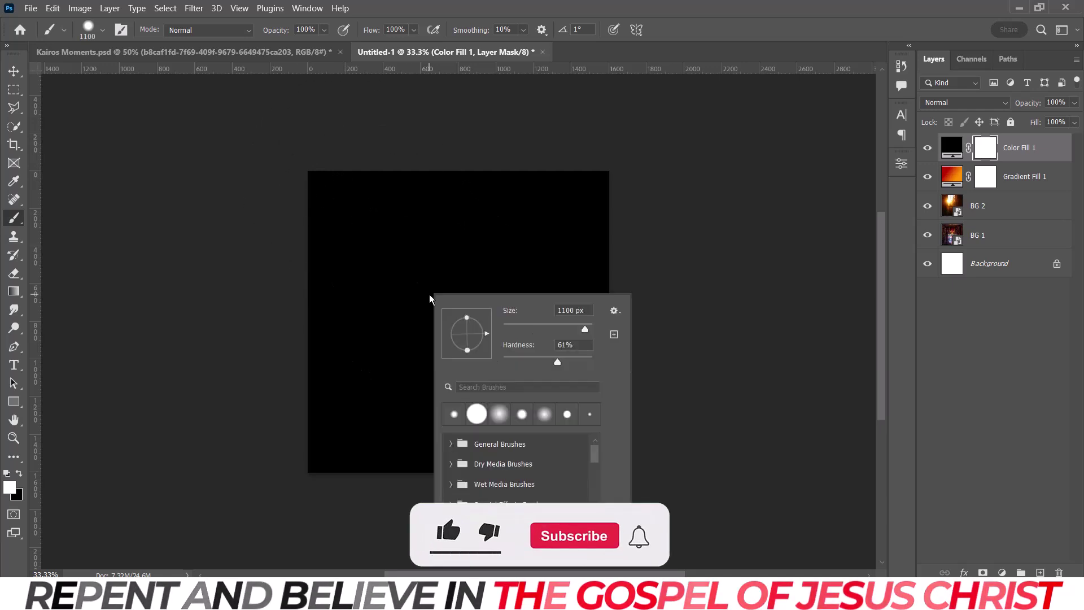
pyautogui.click(532, 361)
pyautogui.click(433, 247)
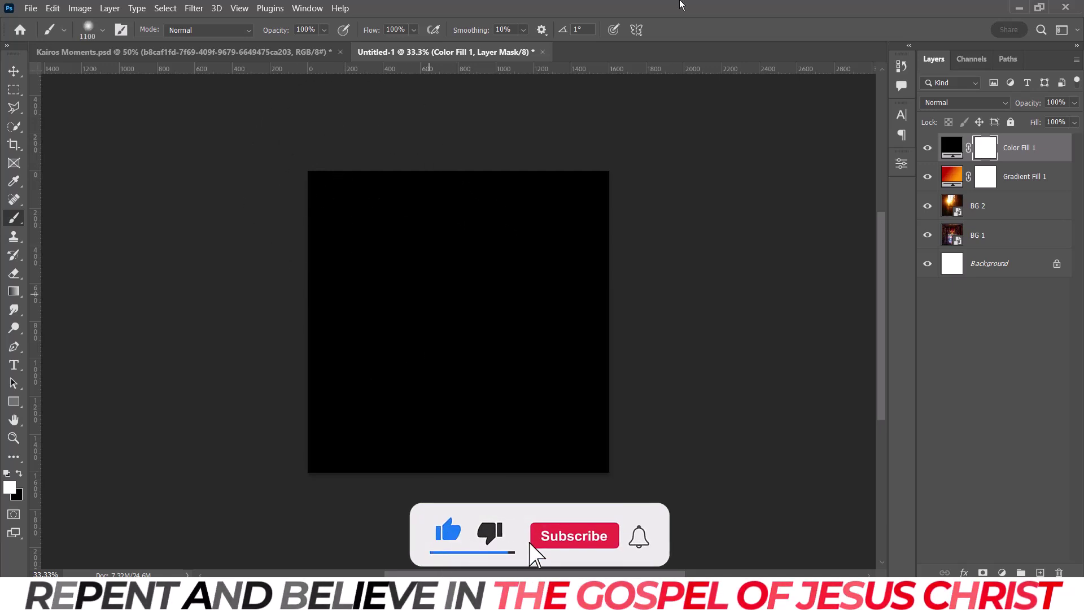
pyautogui.press(']')
pyautogui.press(']')
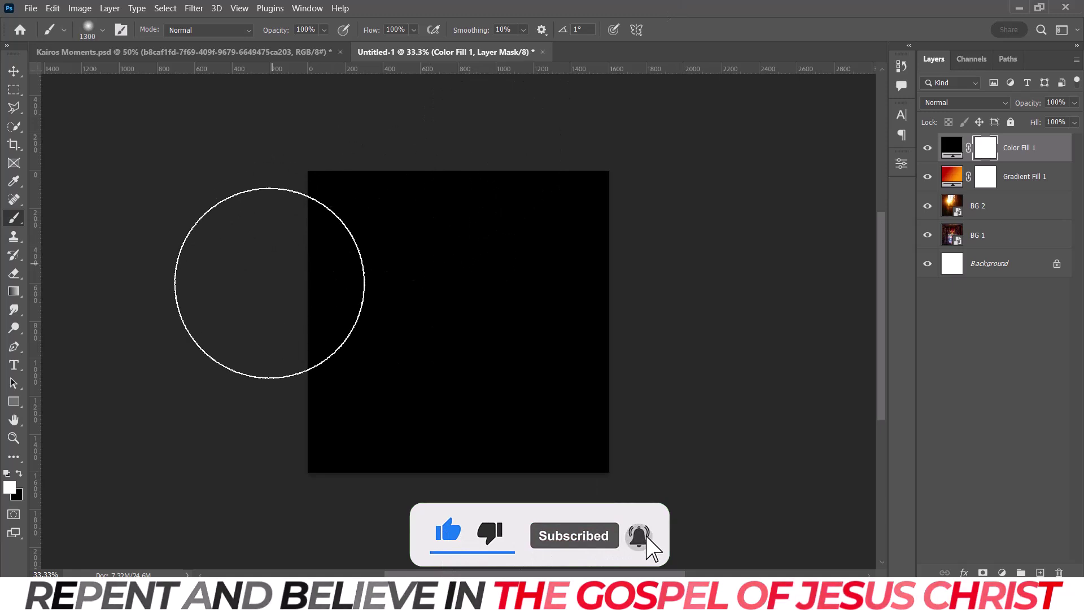
# Step: Paint black over the upper half of the Color Fill 1 mask, enlarging the brush to 1900 px, so only the lower area stays dark
pyautogui.press('x')
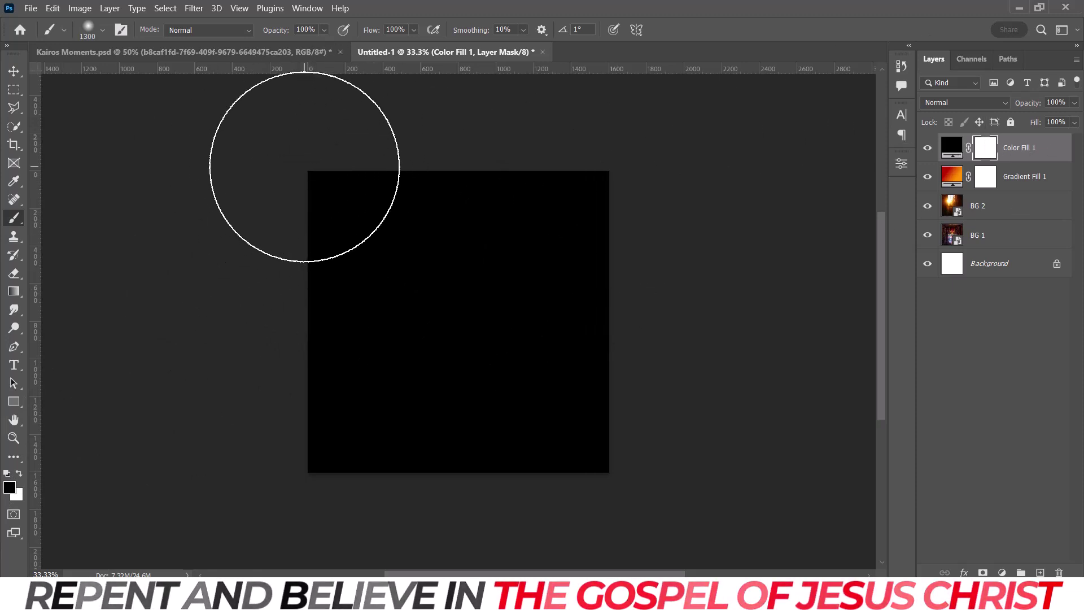
pyautogui.moveTo(304, 167)
pyautogui.mouseDown()
pyautogui.moveTo(697, 170)
pyautogui.moveTo(254, 196)
pyautogui.moveTo(553, 165)
pyautogui.moveTo(661, 181)
pyautogui.moveTo(588, 181)
pyautogui.moveTo(477, 210)
pyautogui.moveTo(242, 181)
pyautogui.mouseUp()
pyautogui.press(']')
pyautogui.press(']')
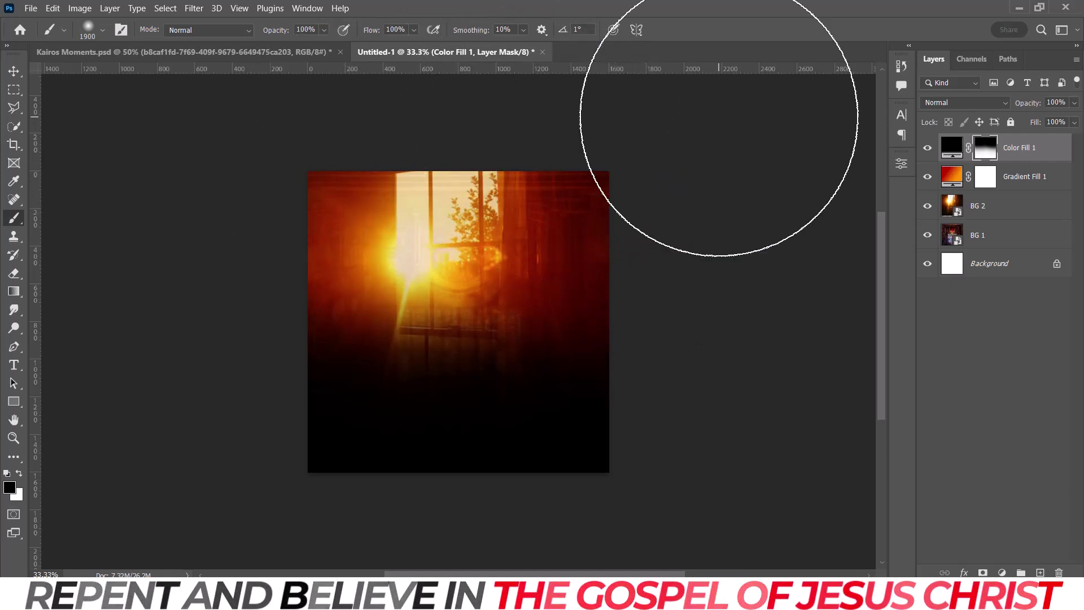
pyautogui.press('v')
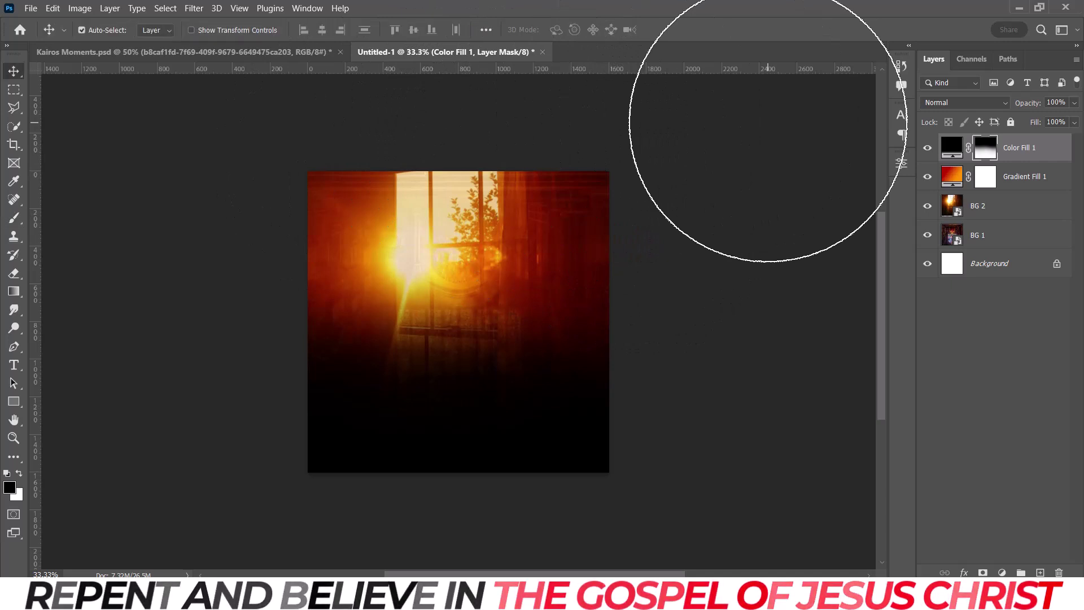
# Step: Place the portrait file Image from the flyer materials folder into Untitled-1 at 72% scale, above Color Fill 1
pyautogui.hotkey('ctrl', '-')
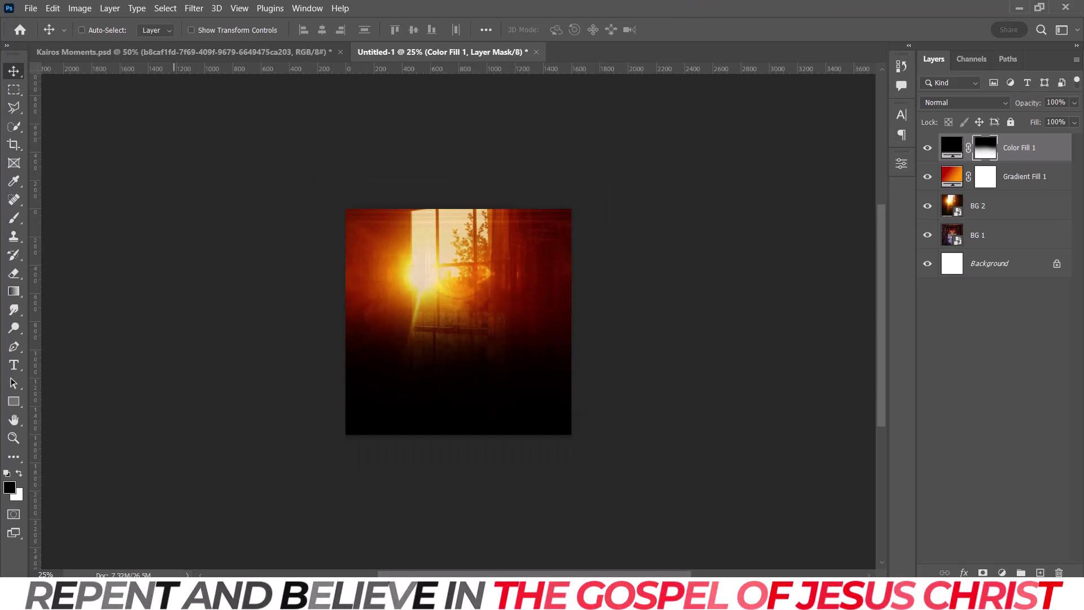
pyautogui.hotkey('alt', 'Tab')
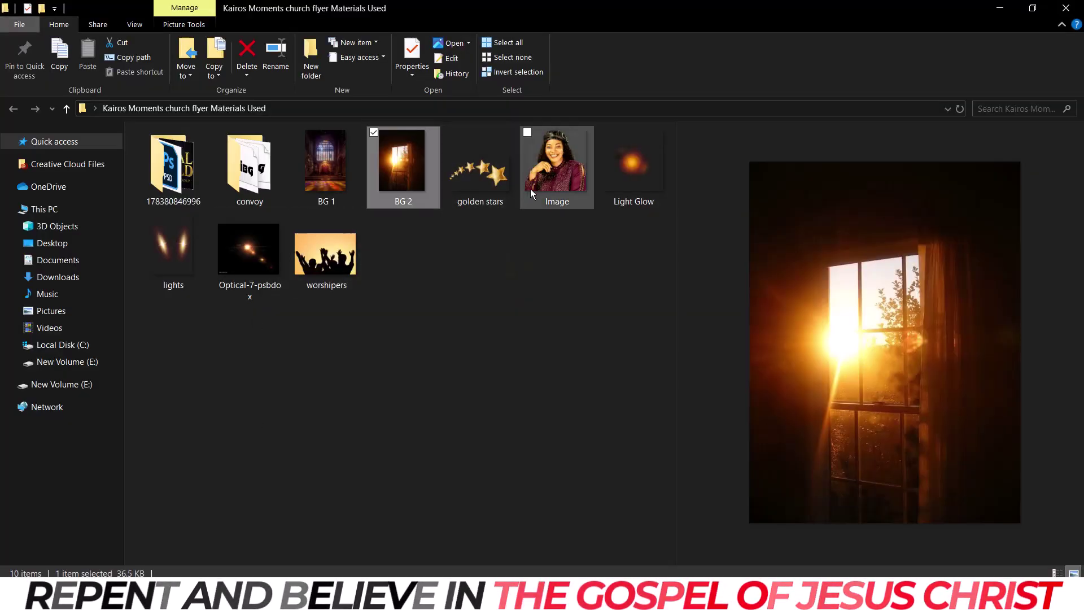
pyautogui.click(571, 181)
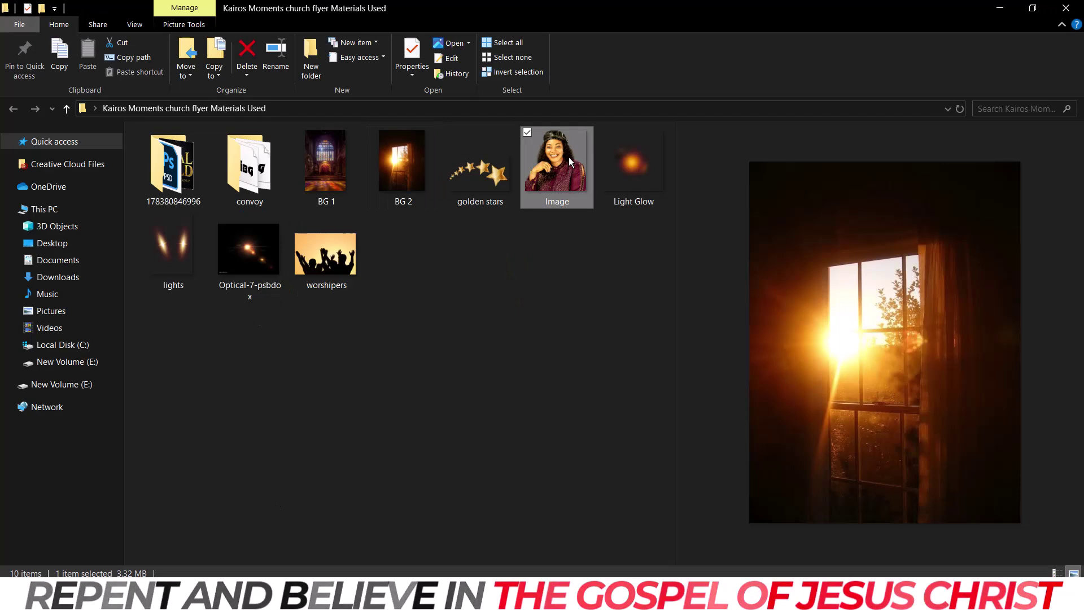
pyautogui.moveTo(574, 153); pyautogui.dragTo(455, 337)
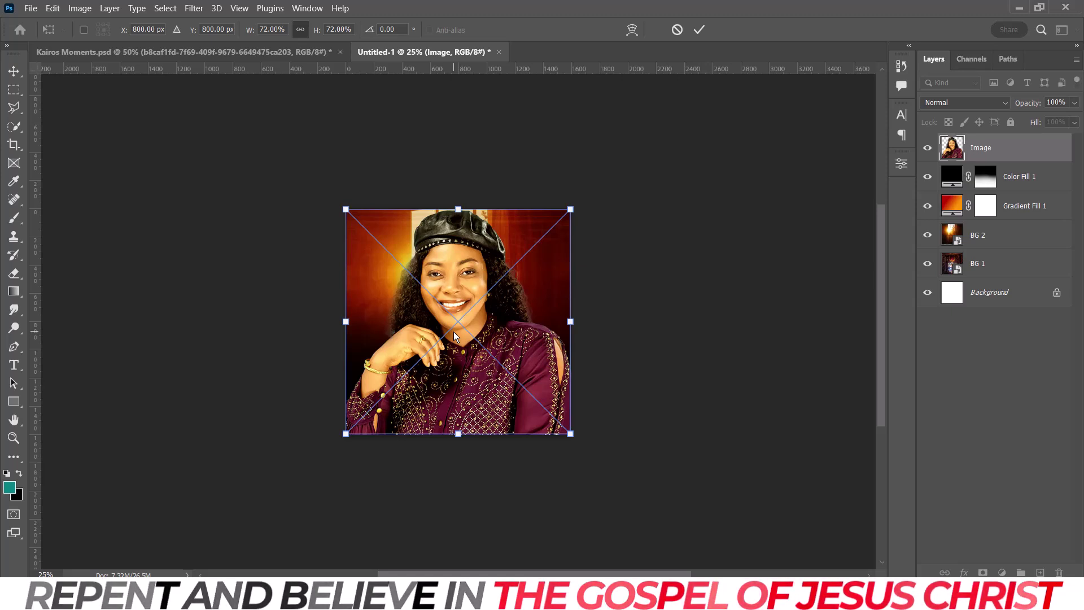
pyautogui.press('Return')
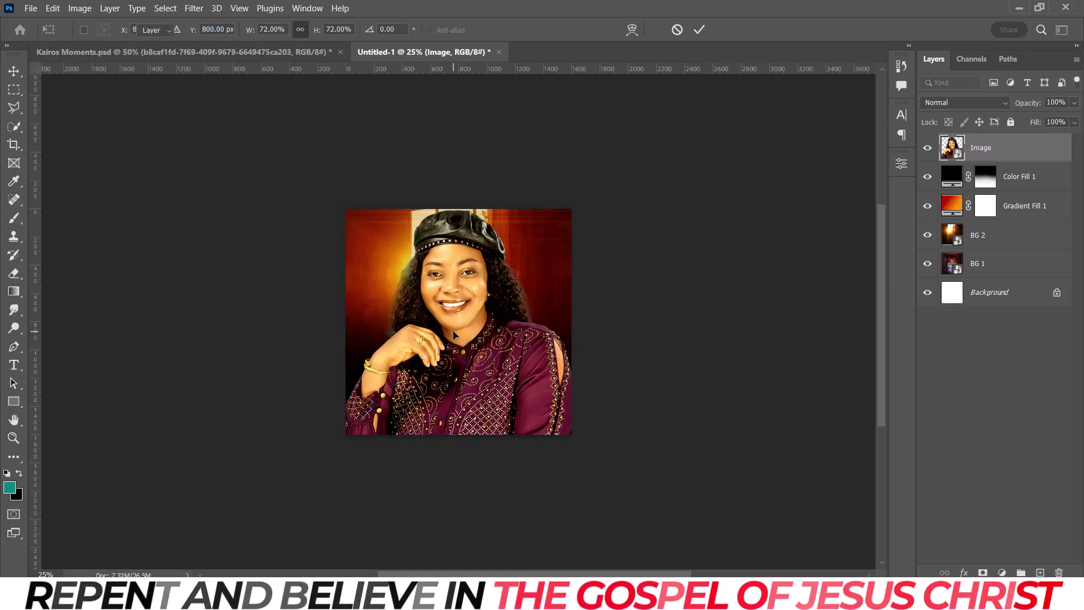
pyautogui.hotkey('ctrl', '+')
pyautogui.hotkey('ctrl', '-')
pyautogui.hotkey('ctrl', '+')
pyautogui.hotkey('ctrl', '-')
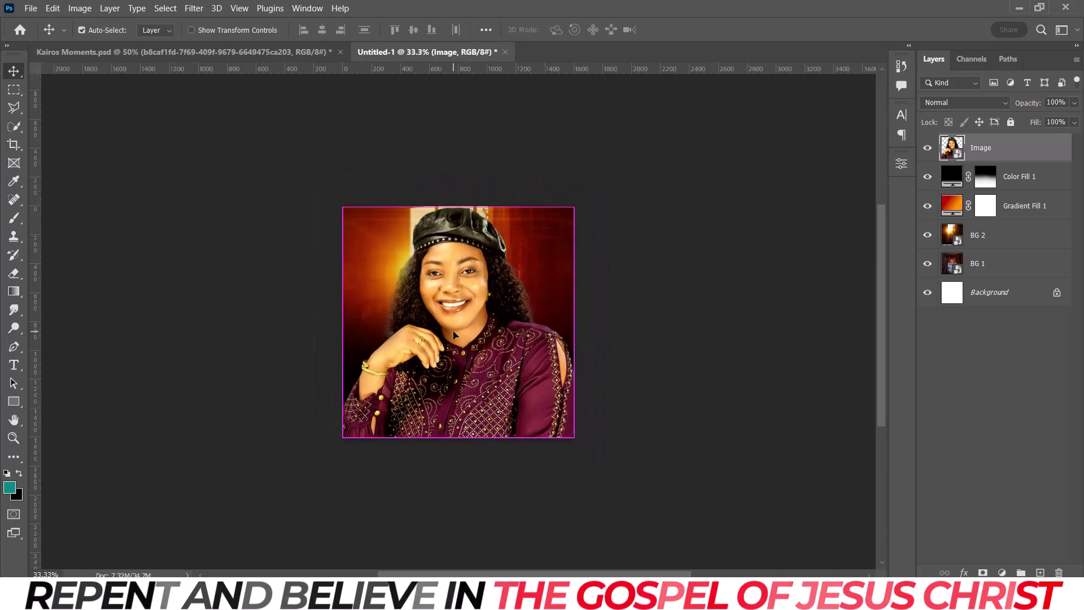
pyautogui.hotkey('ctrl', '+')
pyautogui.hotkey('ctrl', '+')
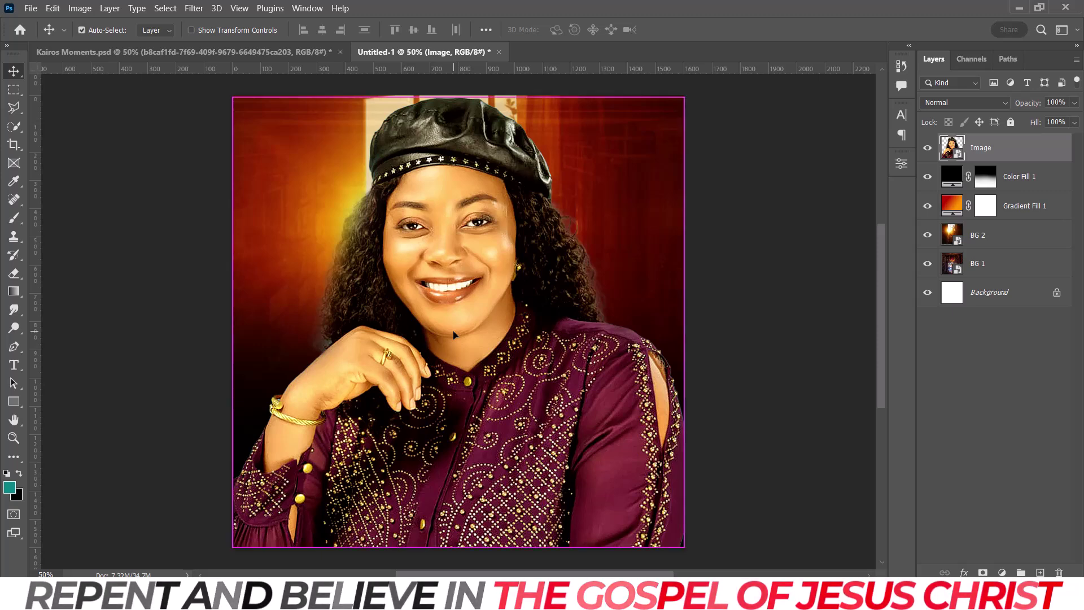
pyautogui.hotkey('ctrl', '-')
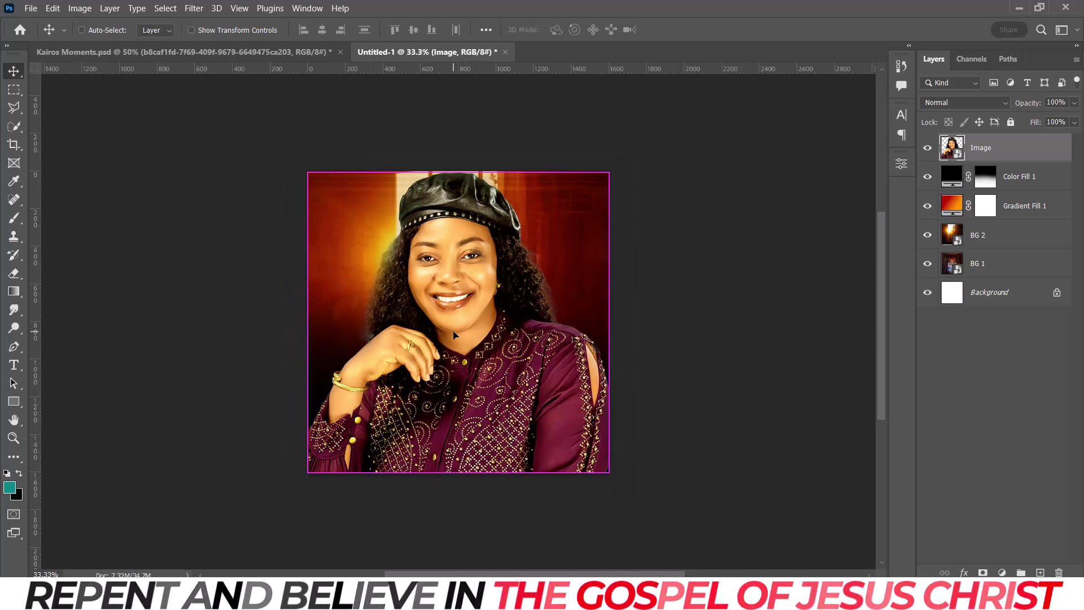
pyautogui.hotkey('ctrl', '+')
pyautogui.hotkey('ctrl', '-')
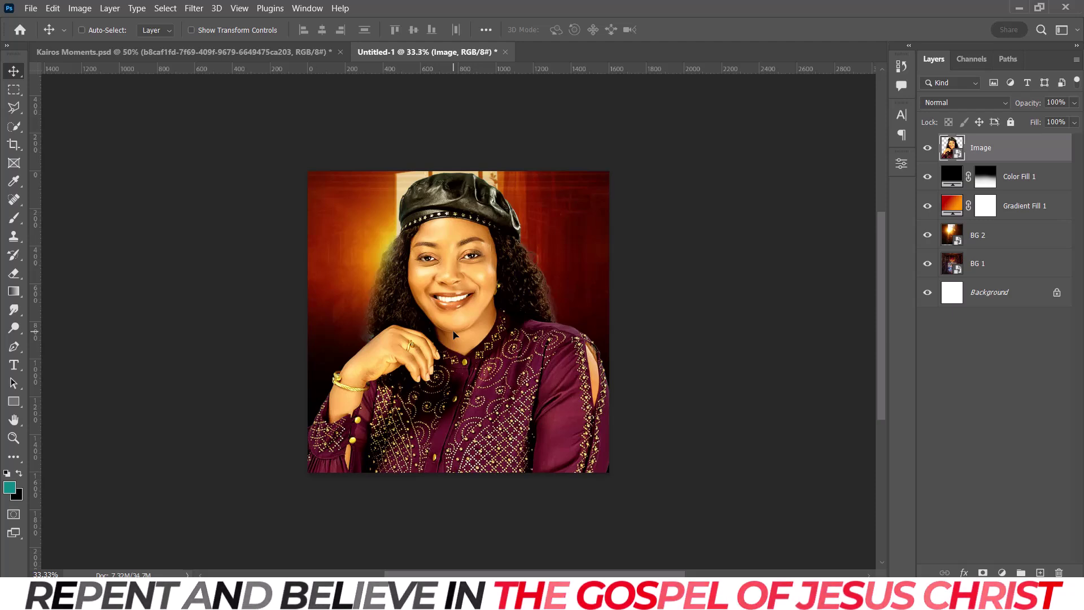
pyautogui.hotkey('ctrl', '+')
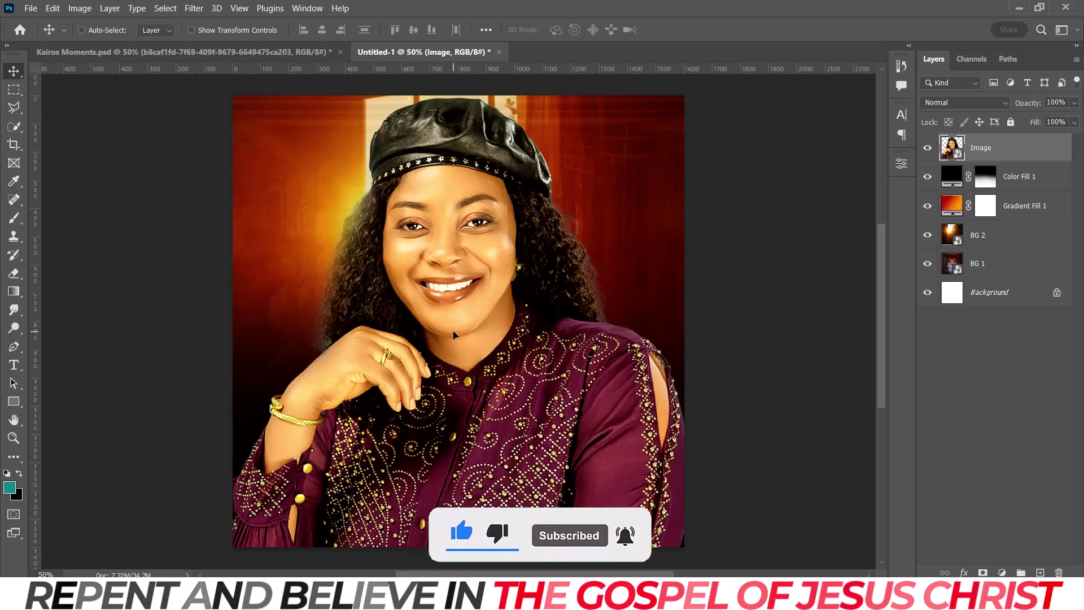
pyautogui.hotkey('ctrl', '+')
pyautogui.hotkey('ctrl', '-')
pyautogui.hotkey('ctrl', '-')
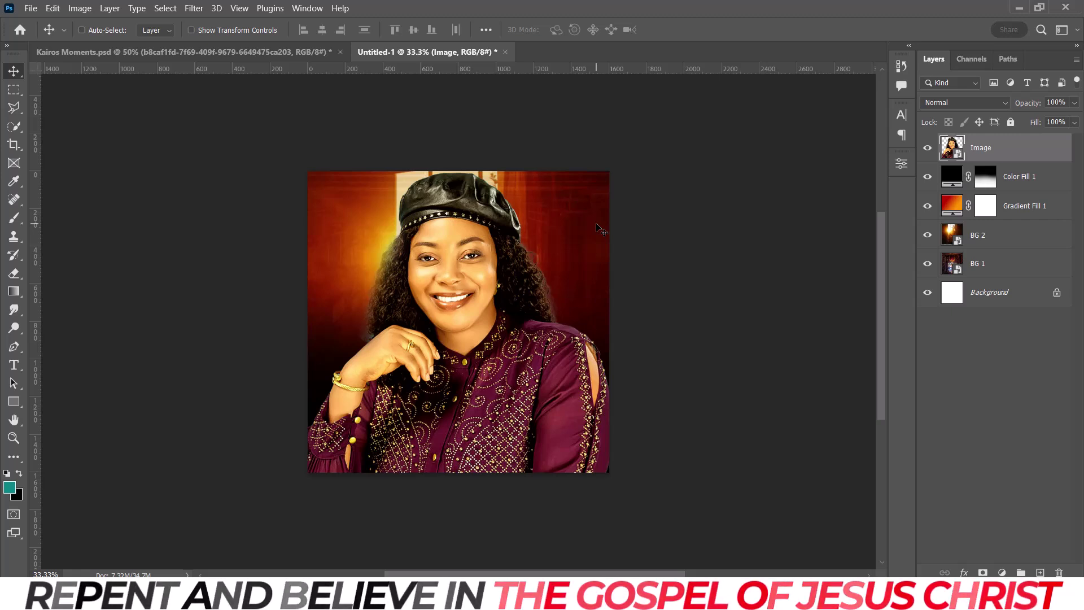
# Step: Try scaling the portrait down to roughly half the canvas width and placing its layer beneath Color Fill 1
pyautogui.hotkey('ctrl', 't')
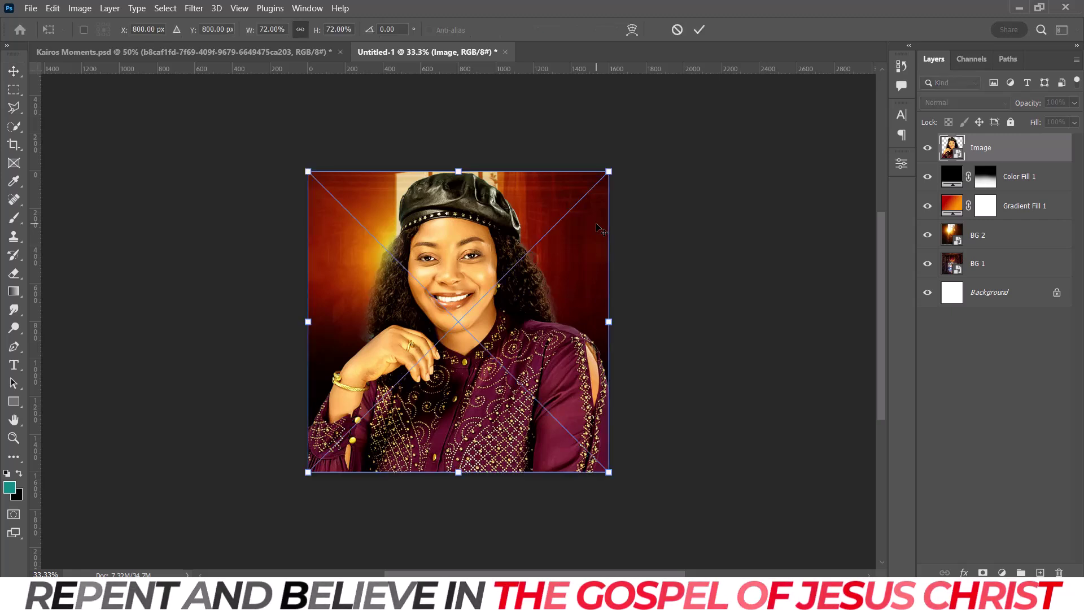
pyautogui.moveTo(615, 175); pyautogui.dragTo(550, 240)
pyautogui.press('Return')
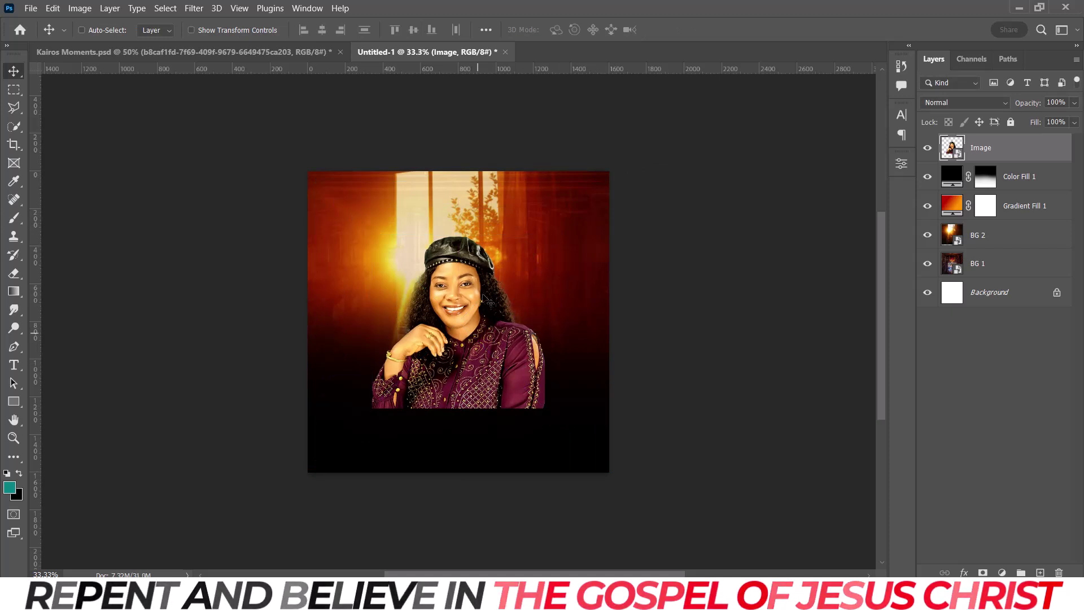
pyautogui.moveTo(1017, 146); pyautogui.dragTo(1016, 185)
pyautogui.moveTo(501, 309)
pyautogui.mouseDown()
pyautogui.moveTo(504, 280)
pyautogui.moveTo(499, 305)
pyautogui.mouseUp()
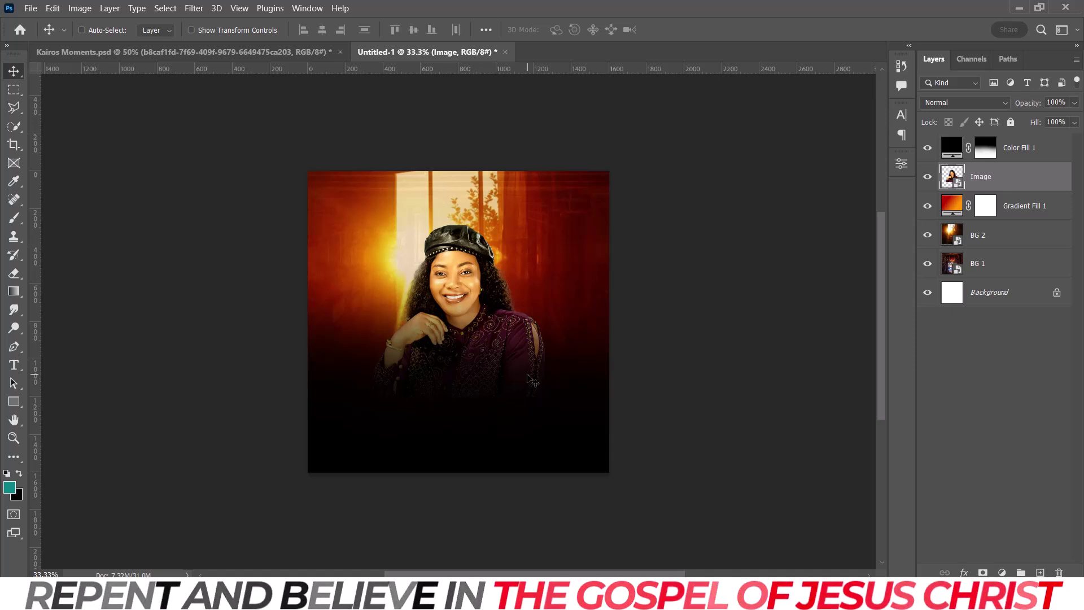
pyautogui.hotkey('ctrl', 'shift', ']')
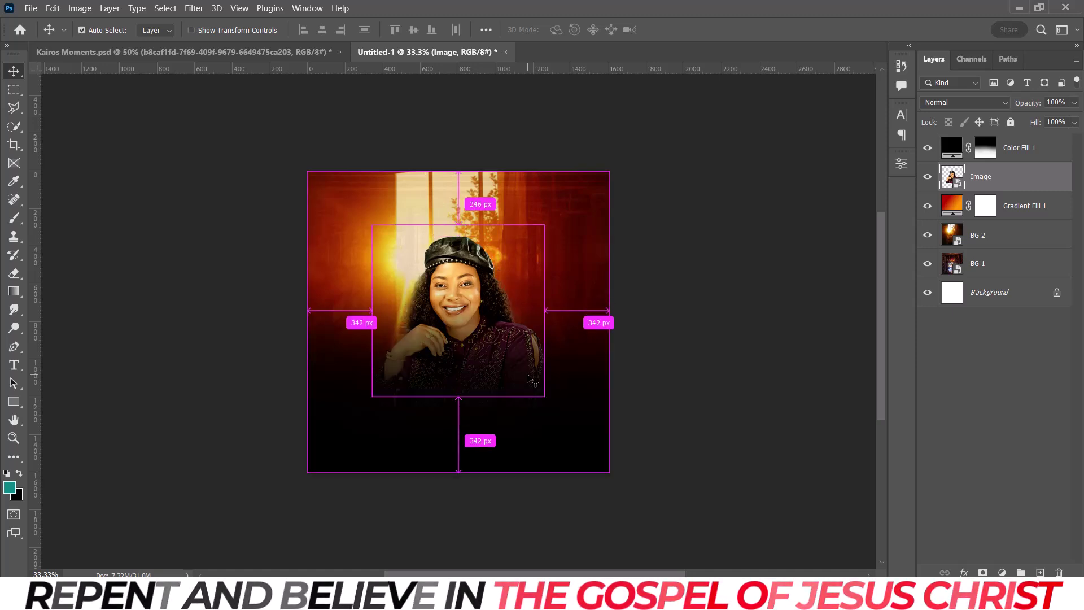
pyautogui.press('F2')
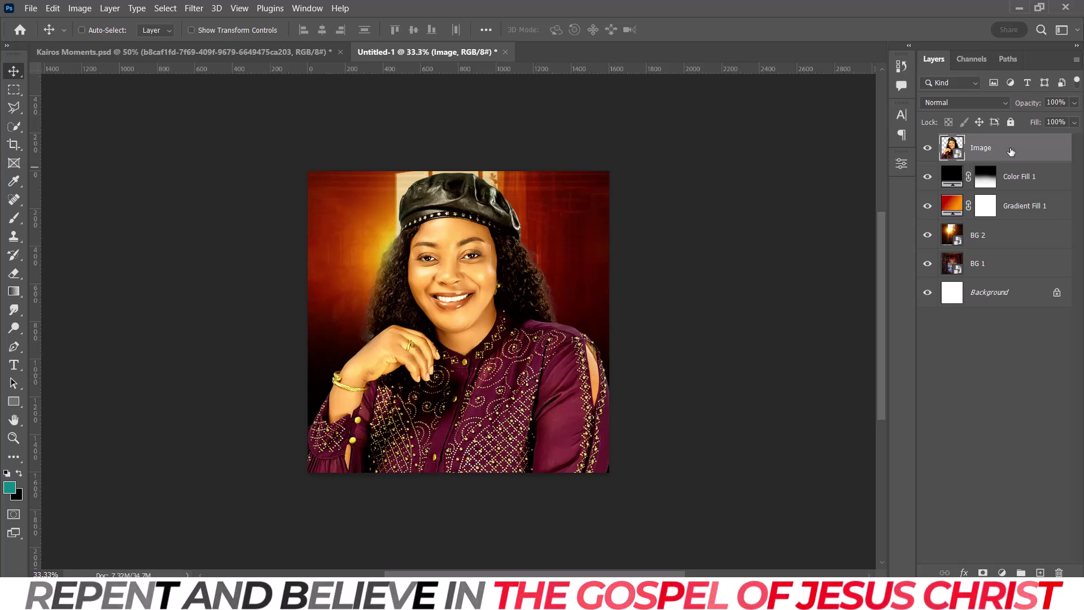
# Step: Move the full-size portrait layer Image beneath Color Fill 1 and compare the composition with the portrait hidden and shown
pyautogui.moveTo(1010, 152); pyautogui.dragTo(1012, 187)
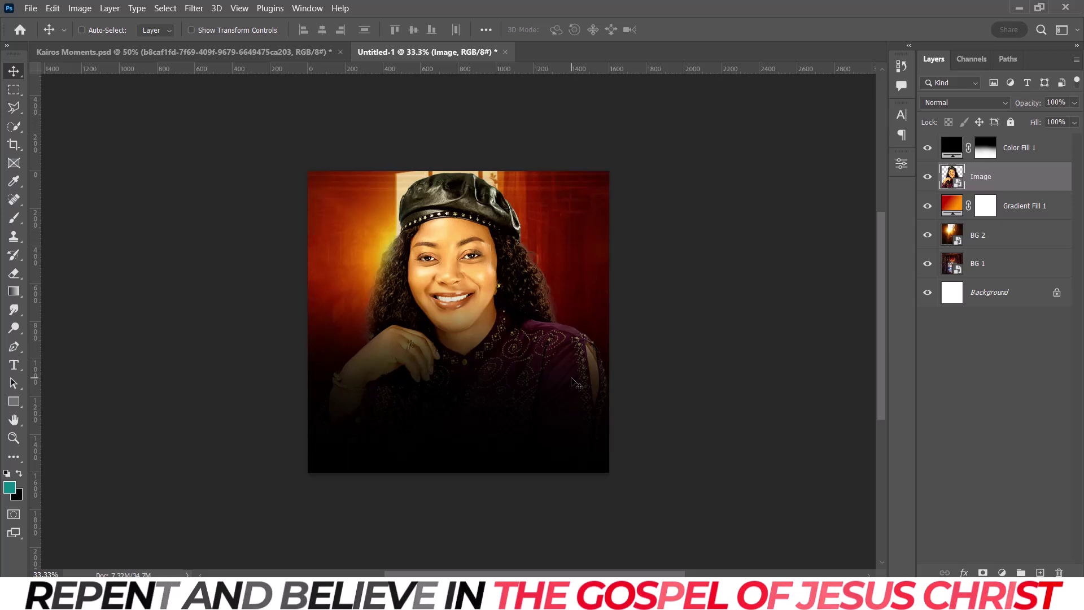
pyautogui.click(1052, 149)
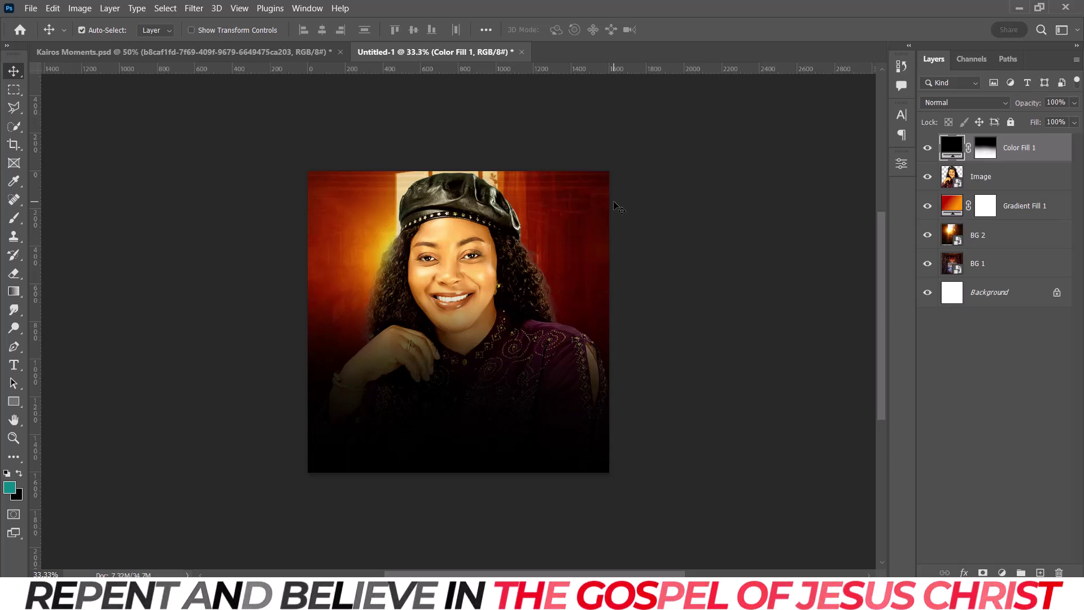
pyautogui.hotkey('ctrl', '+')
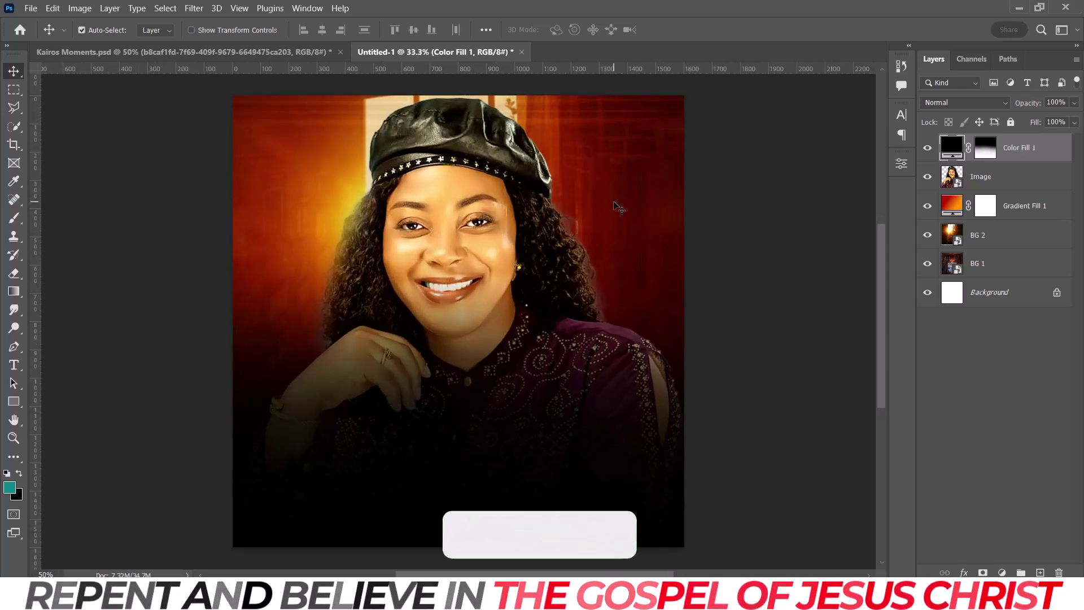
pyautogui.press('ctrl')
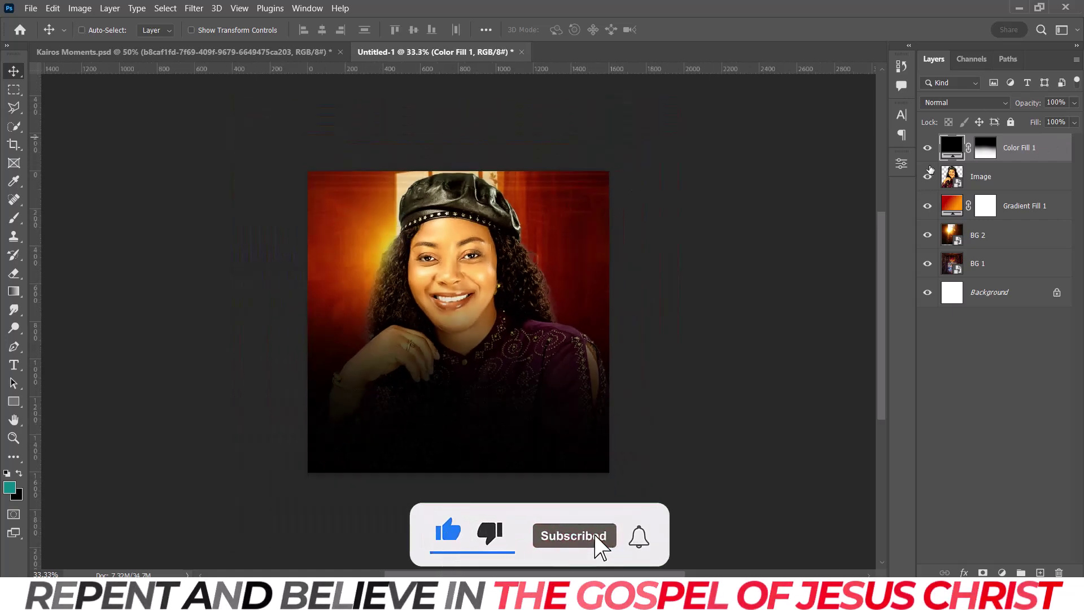
pyautogui.click(927, 176)
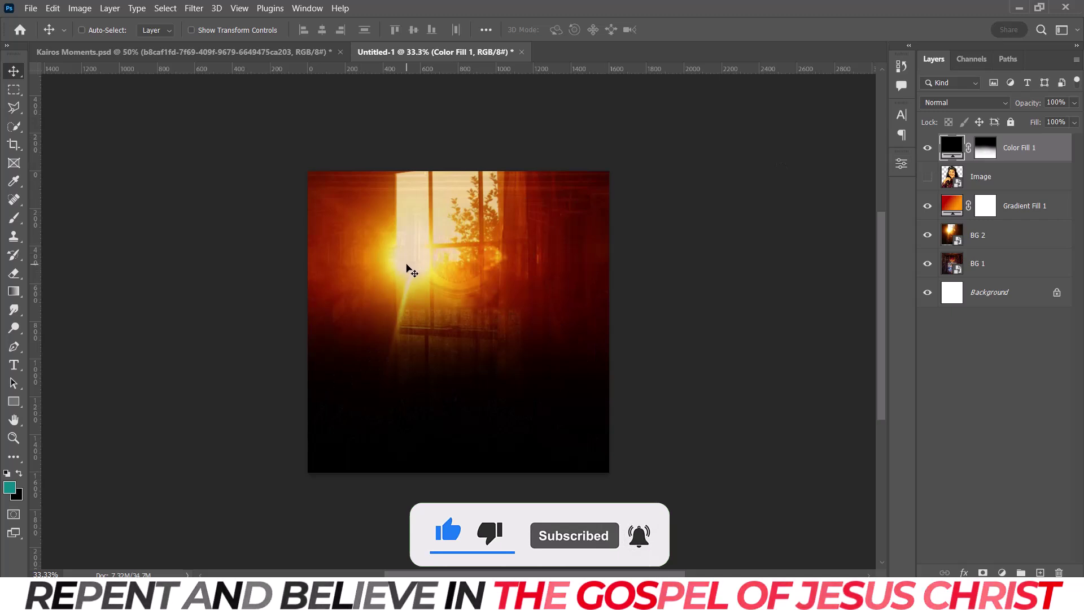
pyautogui.click(927, 176)
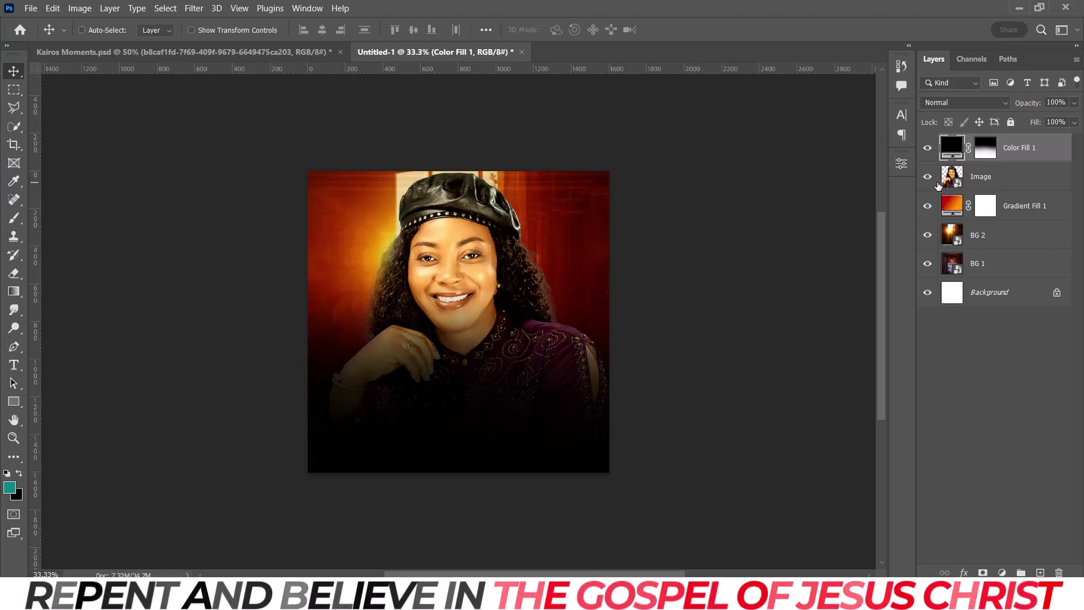
# Step: Place the worshipers picture from the flyer materials folder into Untitled-1 at 72% scale, directly above the Image layer
pyautogui.click(985, 183)
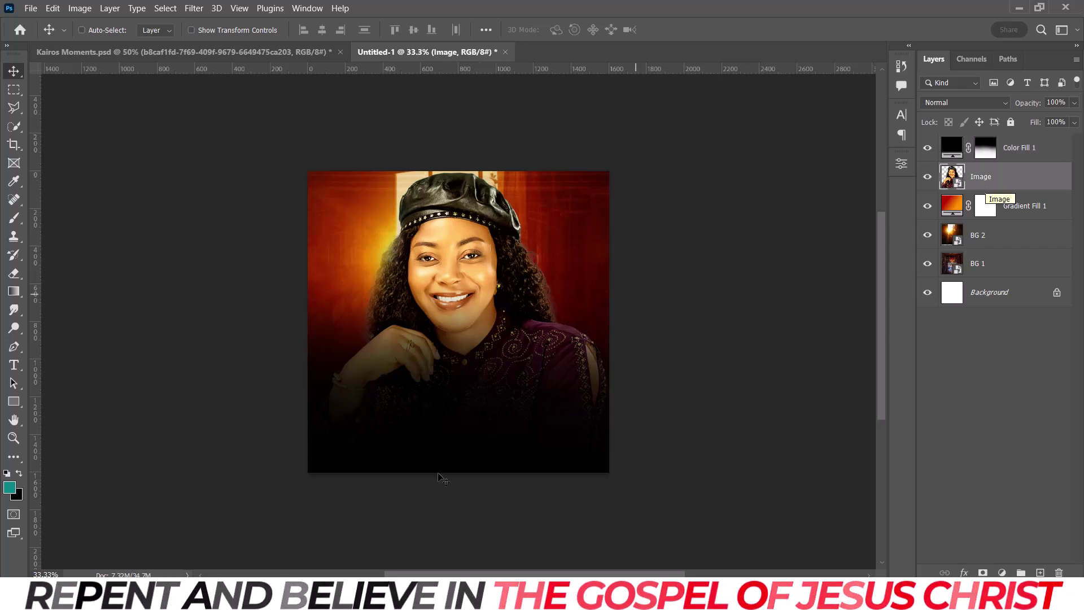
pyautogui.hotkey('alt', 'Tab')
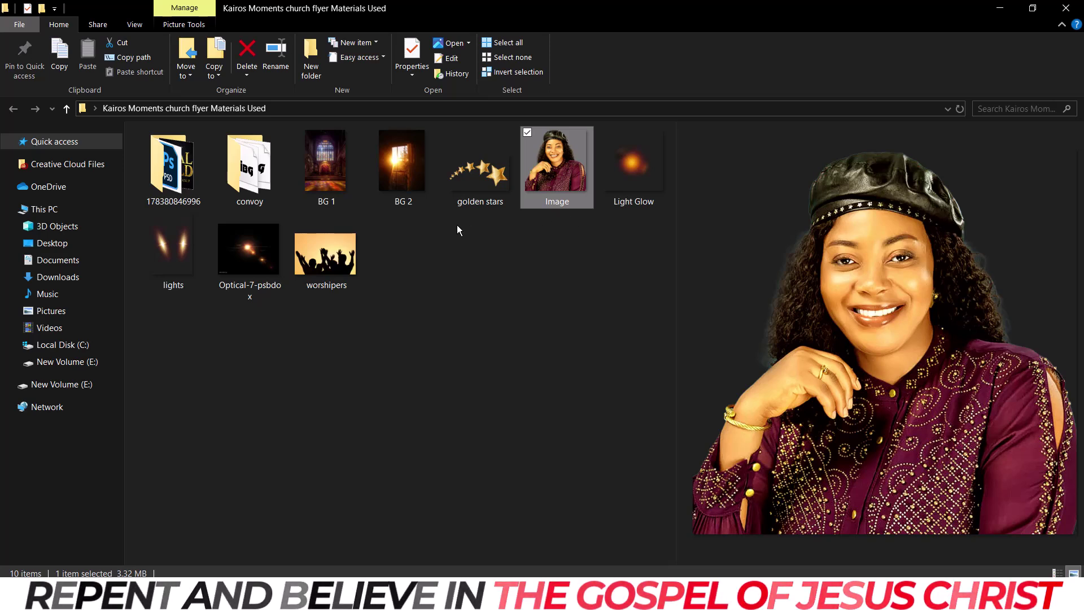
pyautogui.click(327, 269)
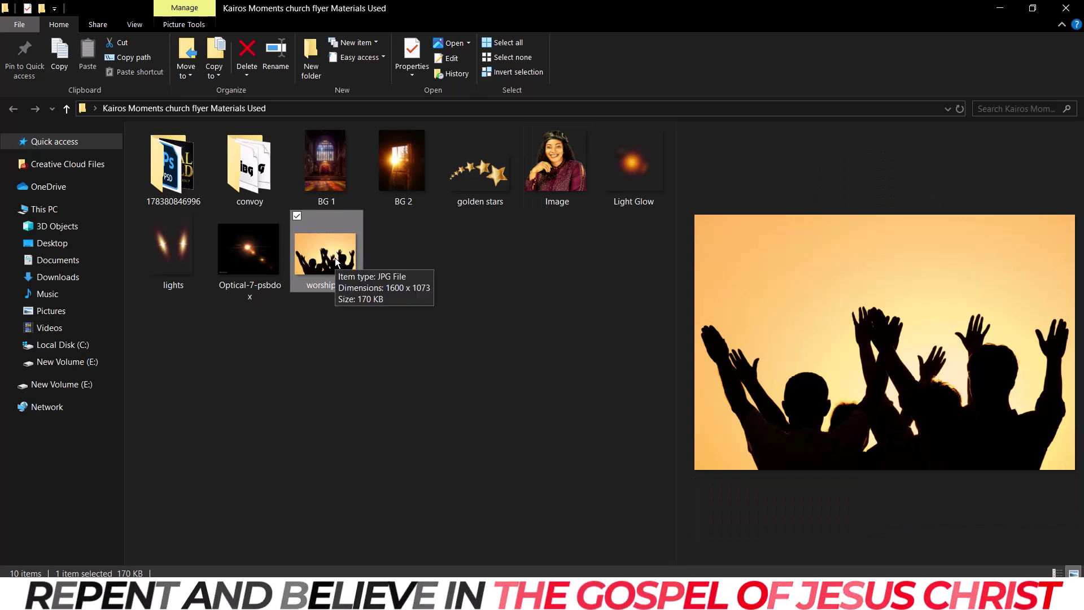
pyautogui.moveTo(336, 261); pyautogui.dragTo(422, 285)
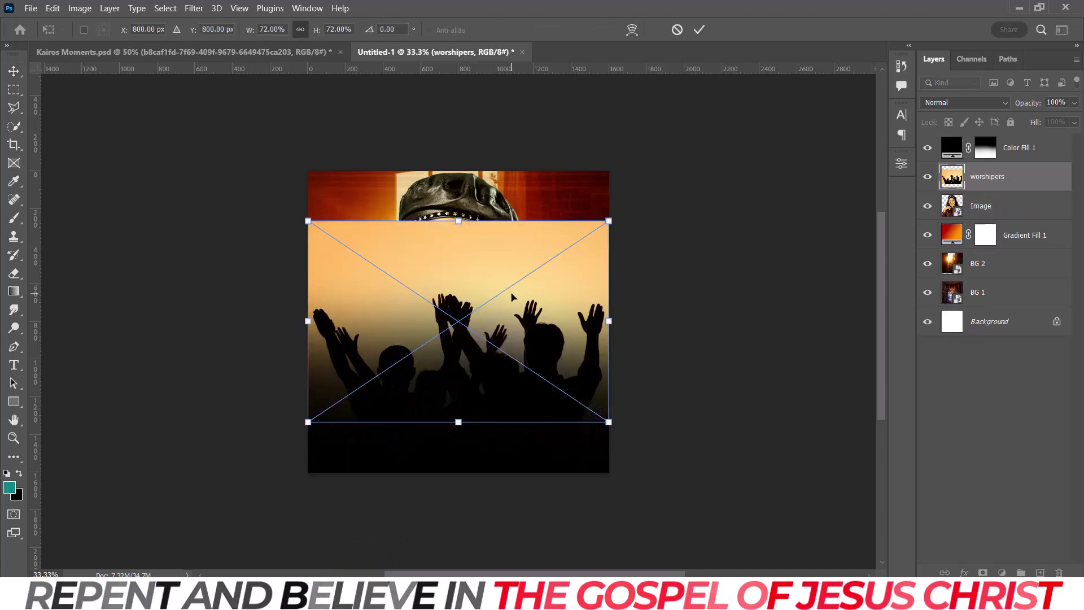
pyautogui.press('Return')
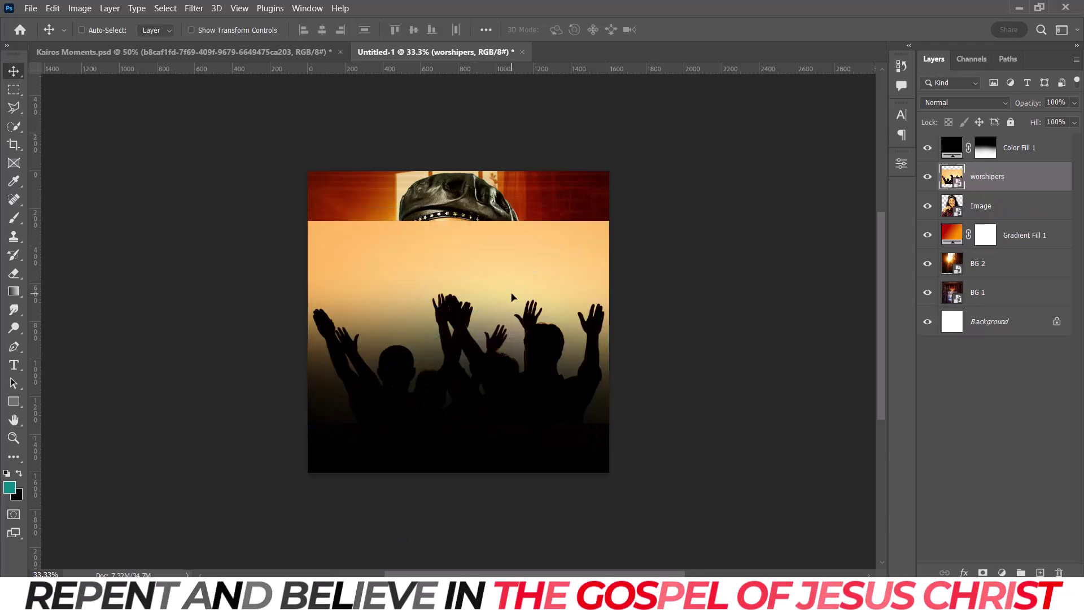
# Step: Check the blend settings of Layer 3 in Kairos Moments.psd and set the worshipers layer in Untitled-1 to Soft Light
pyautogui.click(314, 55)
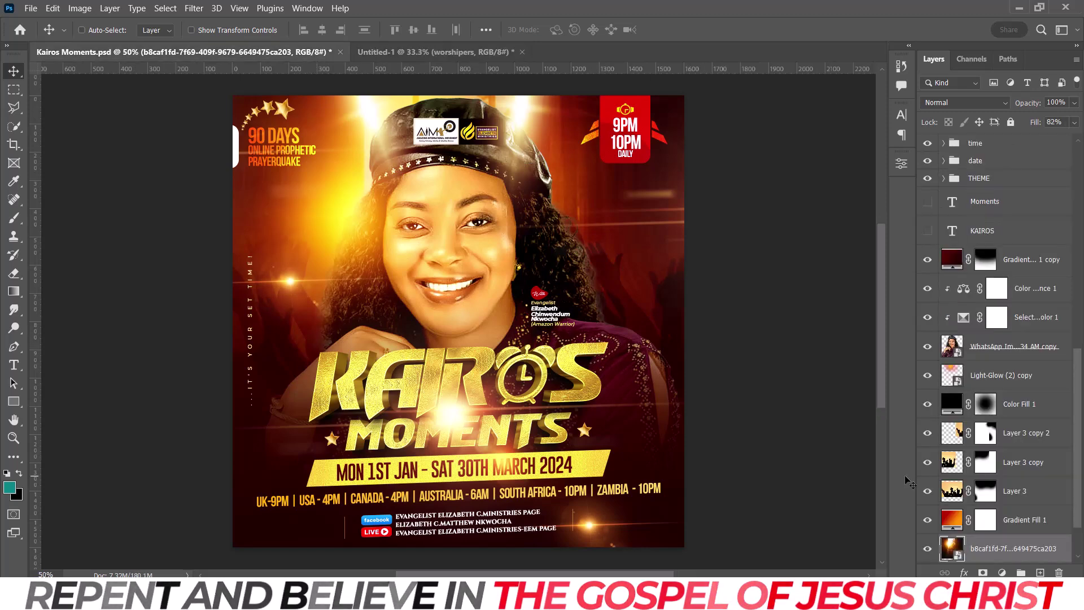
pyautogui.click(1039, 499)
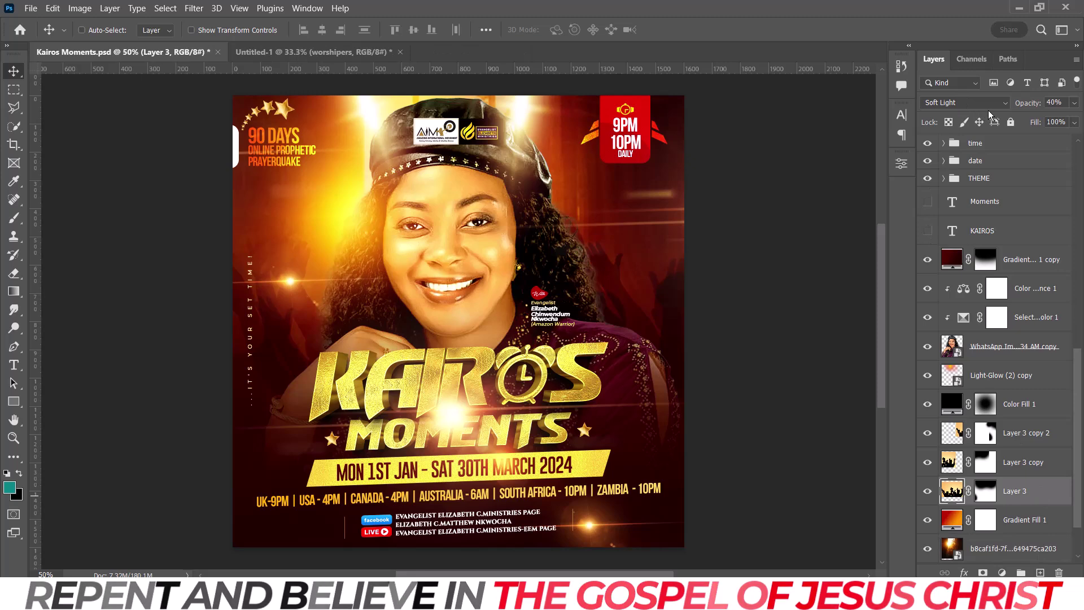
pyautogui.click(364, 52)
pyautogui.click(953, 103)
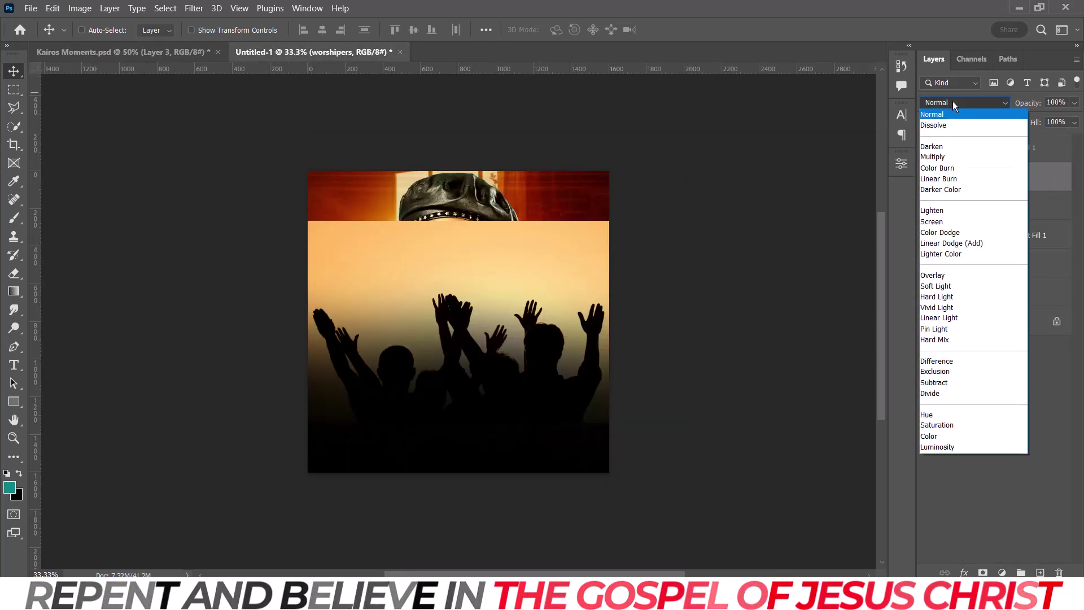
pyautogui.click(933, 288)
# Step: Raise the worshipers picture behind the portrait, moving its layer beneath Image, and compare the result with the layer hidden and shown
pyautogui.moveTo(607, 293); pyautogui.dragTo(599, 259)
pyautogui.moveTo(1031, 179); pyautogui.dragTo(1028, 219)
pyautogui.moveTo(592, 305); pyautogui.dragTo(588, 283)
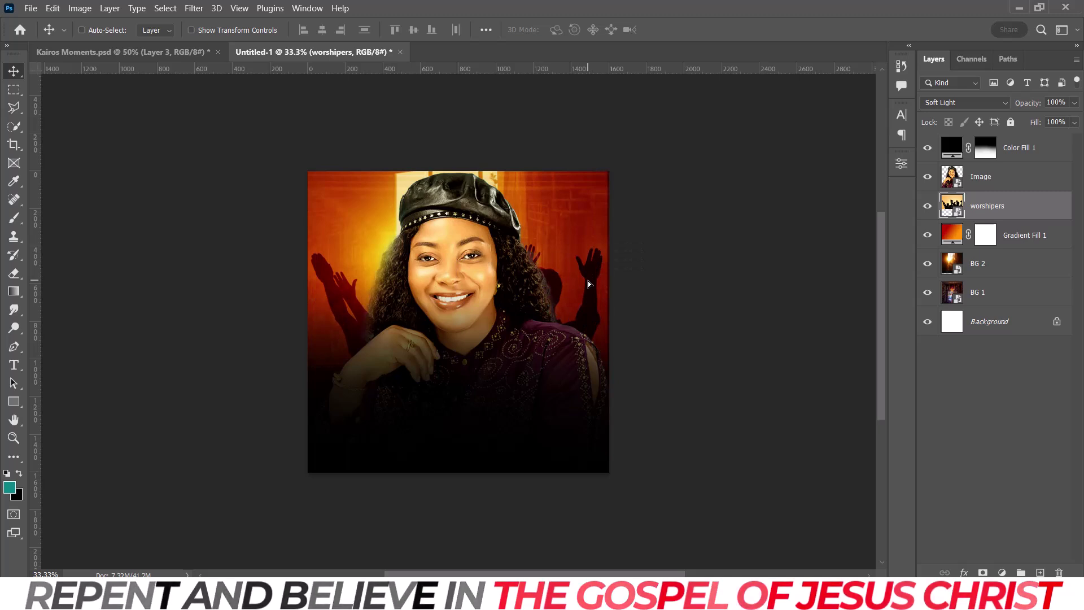
pyautogui.click(927, 206)
pyautogui.click(927, 206)
pyautogui.click(927, 206)
pyautogui.click(927, 206)
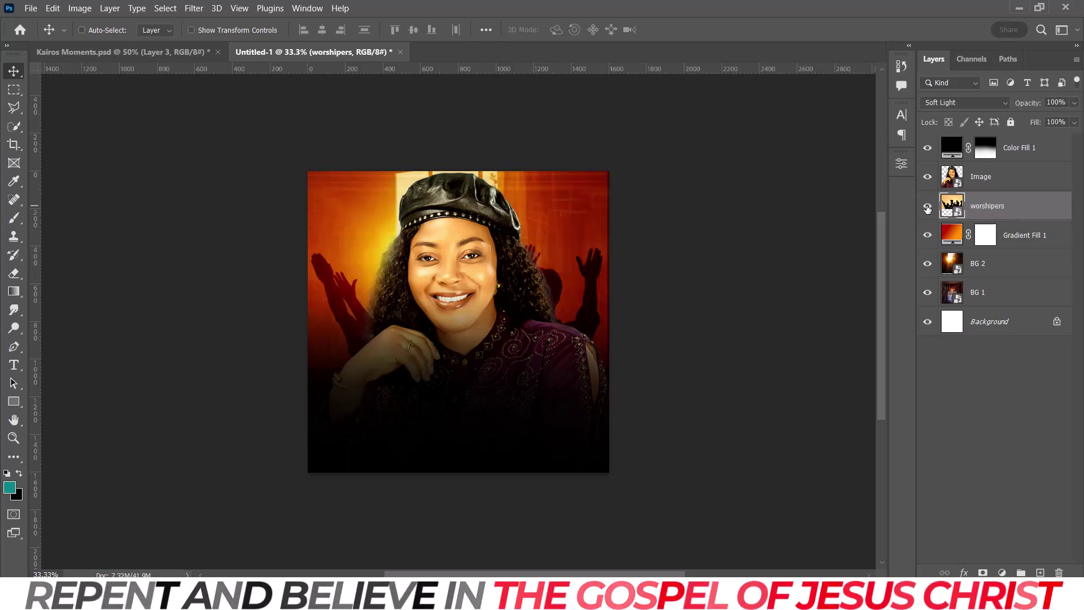
# Step: Set the worshipers layer's opacity to 40%
pyautogui.click(1073, 102)
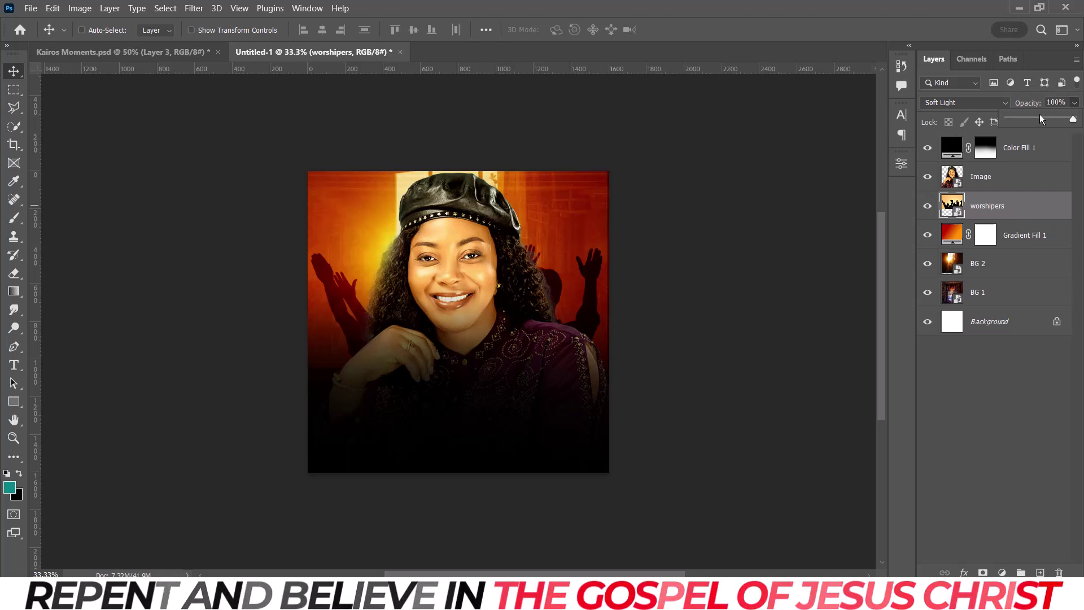
pyautogui.click(1039, 117)
pyautogui.moveTo(1036, 115); pyautogui.dragTo(1035, 114)
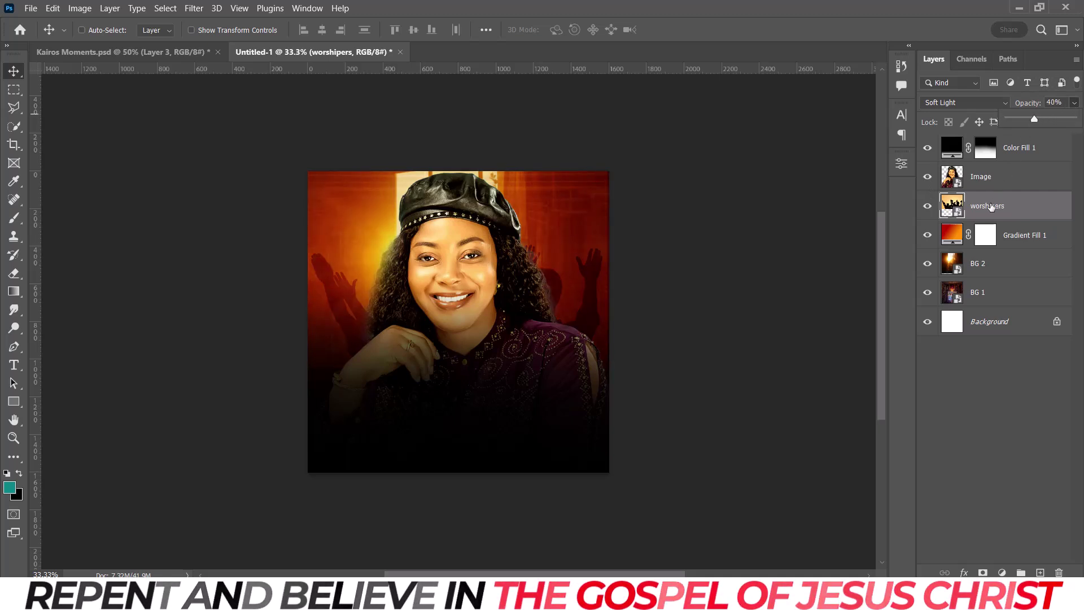
# Step: Add a layer mask to the worshipers layer and reduce the Brush tool's size to 600 px for painting on it
pyautogui.click(982, 572)
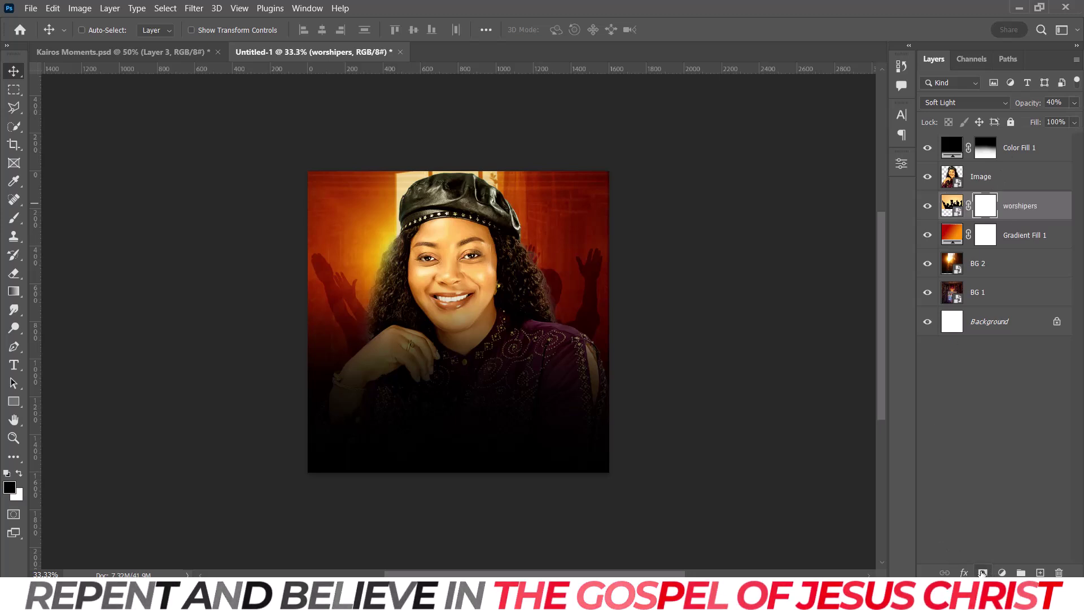
pyautogui.press('b')
pyautogui.press('[')
pyautogui.press('[')
pyautogui.press('[')
pyautogui.press('[')
pyautogui.press('[')
pyautogui.press('[')
pyautogui.press('[')
pyautogui.press('[')
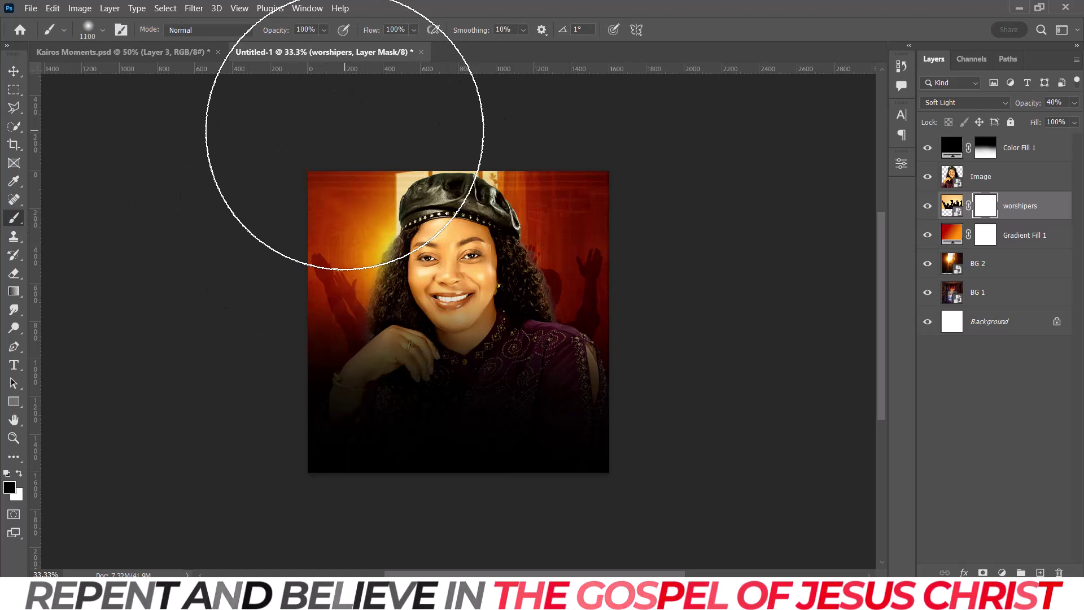
pyautogui.press('[')
pyautogui.press('[')
pyautogui.press('[')
pyautogui.press('[')
pyautogui.press('[')
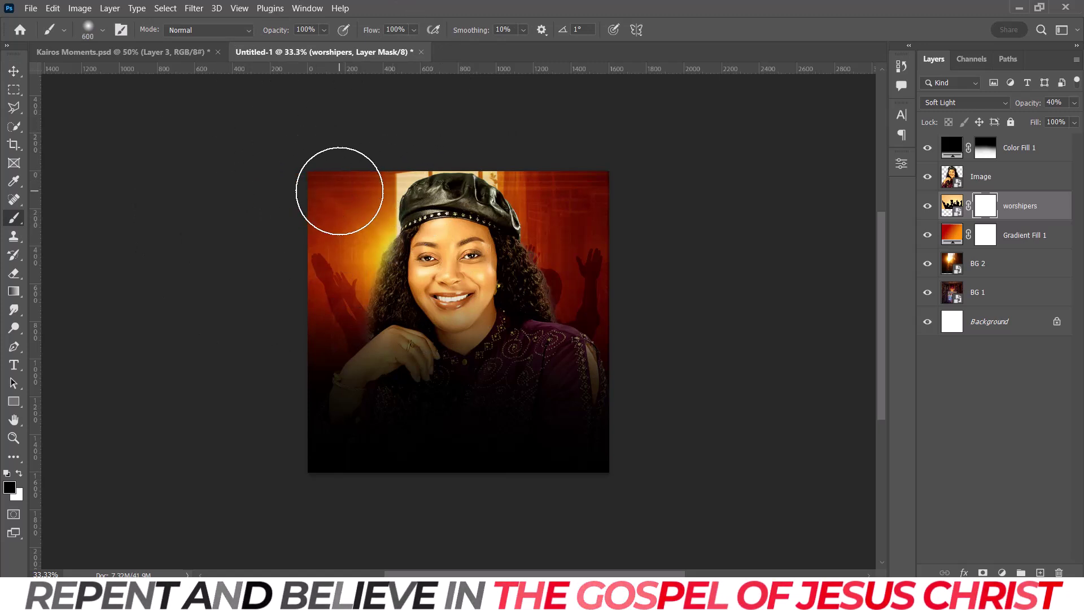
# Step: Paint black on the worshipers mask along the picture's upper area and outer sides to fade its edges into the background
pyautogui.moveTo(341, 189)
pyautogui.mouseDown()
pyautogui.moveTo(498, 191)
pyautogui.moveTo(624, 150)
pyautogui.mouseUp()
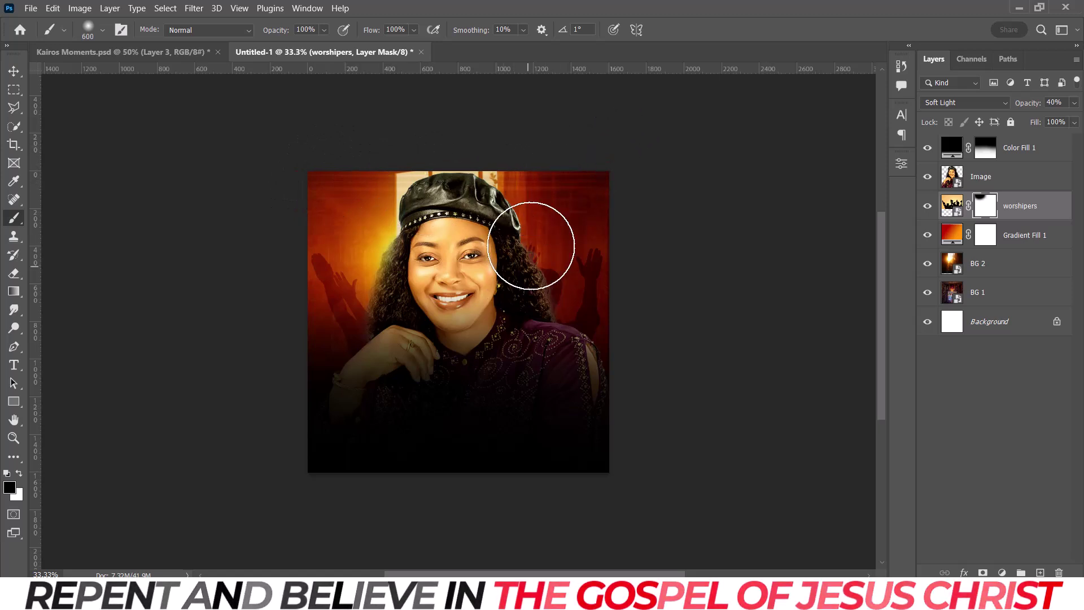
pyautogui.click(545, 190)
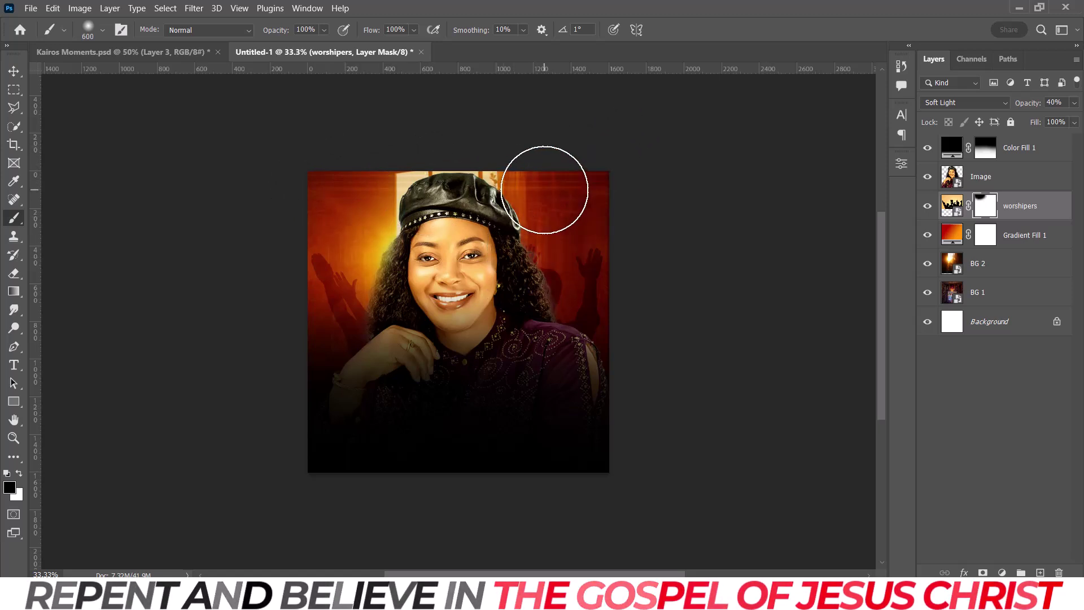
pyautogui.click(601, 177)
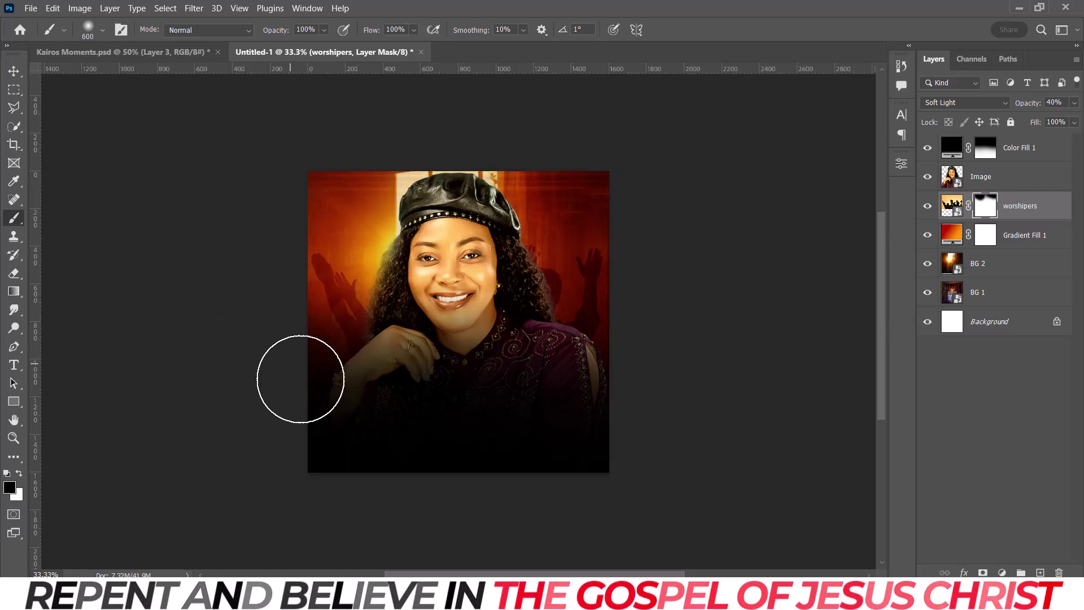
pyautogui.moveTo(649, 351); pyautogui.dragTo(656, 208)
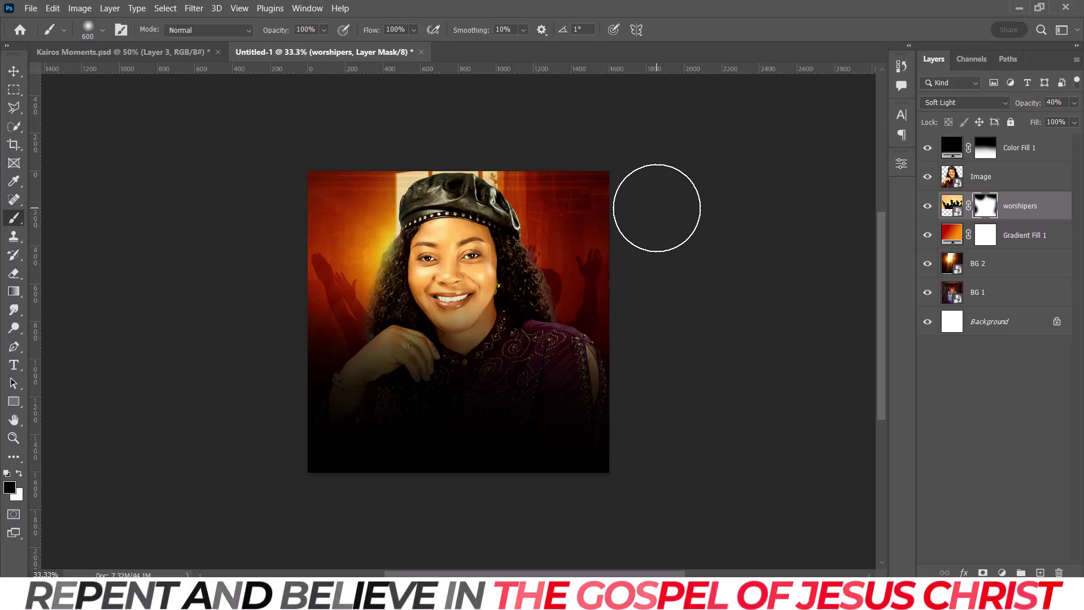
# Step: Enlarge the masked worshipers layer slightly with Free Transform so that it extends just past both sides of the canvas
pyautogui.hotkey('ctrl', 't')
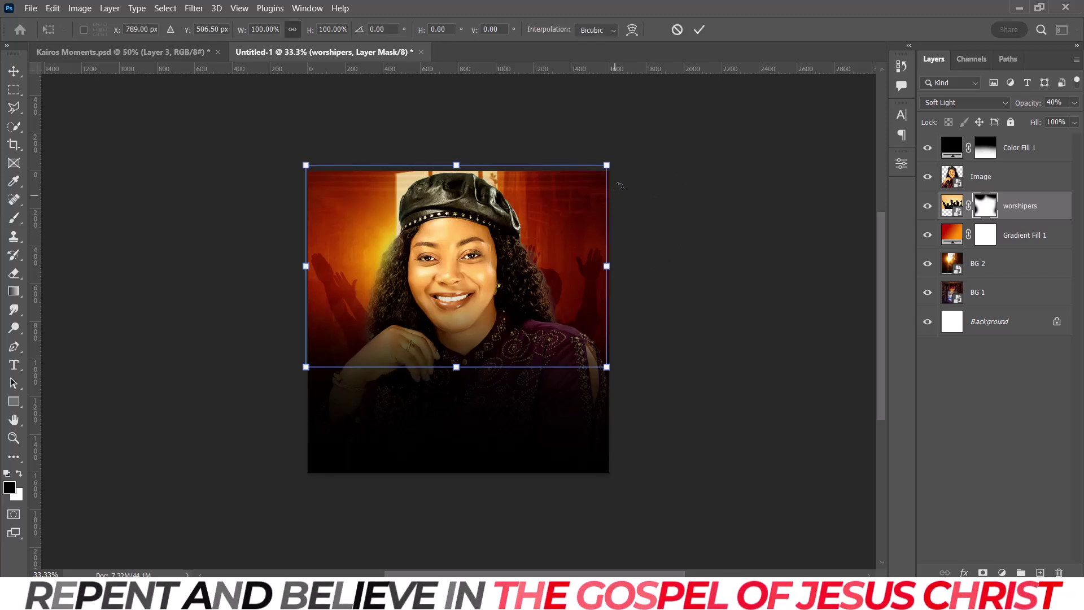
pyautogui.moveTo(610, 167); pyautogui.dragTo(614, 164)
pyautogui.press('Return')
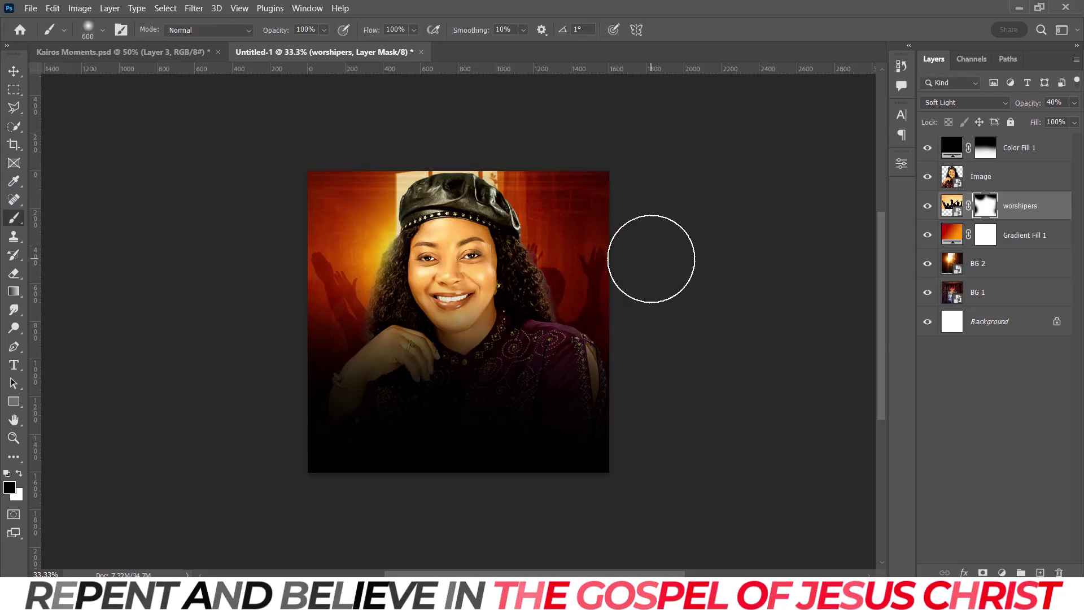
# Step: Examine how the faded worshipers blend with the background on both sides of the portrait
pyautogui.scroll(3, 651, 257)
pyautogui.scroll(-2, 651, 257)
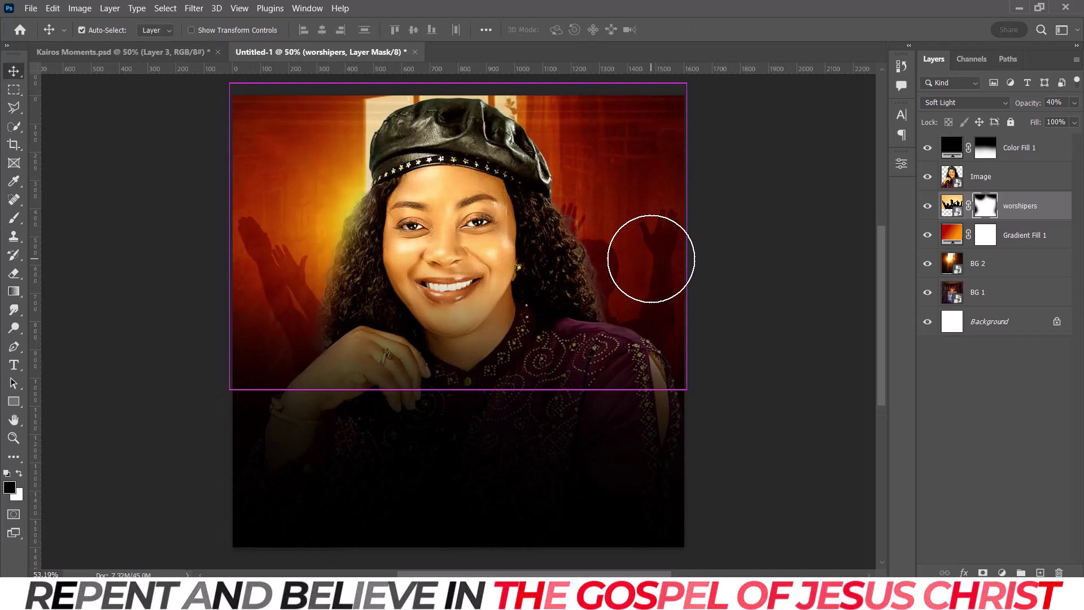
pyautogui.scroll(-2, 650, 259)
pyautogui.scroll(3, 651, 258)
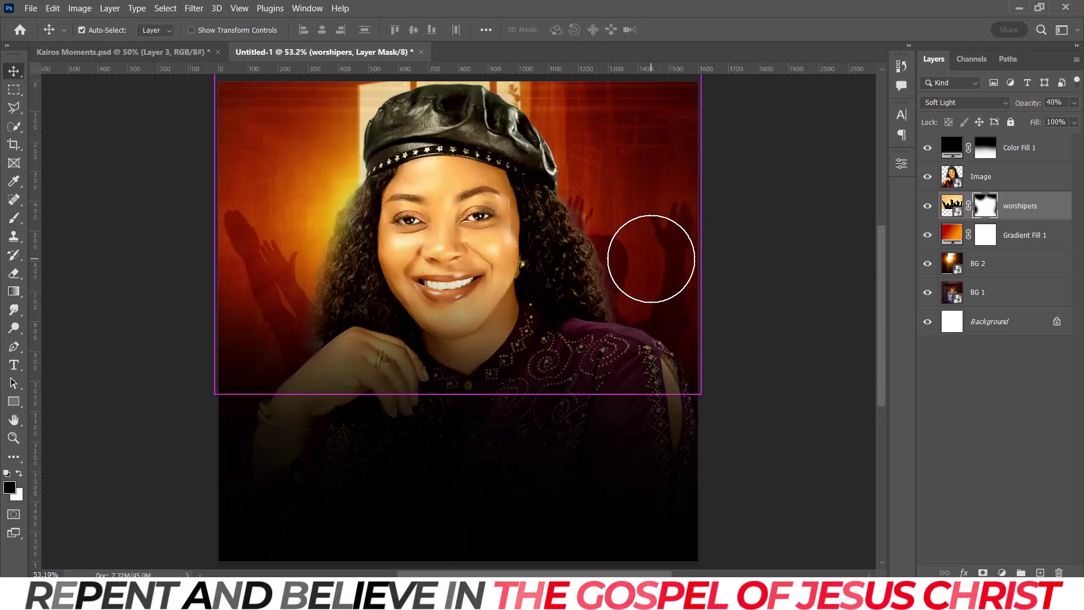
pyautogui.scroll(1, 651, 259)
pyautogui.scroll(-3, 651, 258)
pyautogui.scroll(3, 651, 259)
pyautogui.scroll(-3, 651, 258)
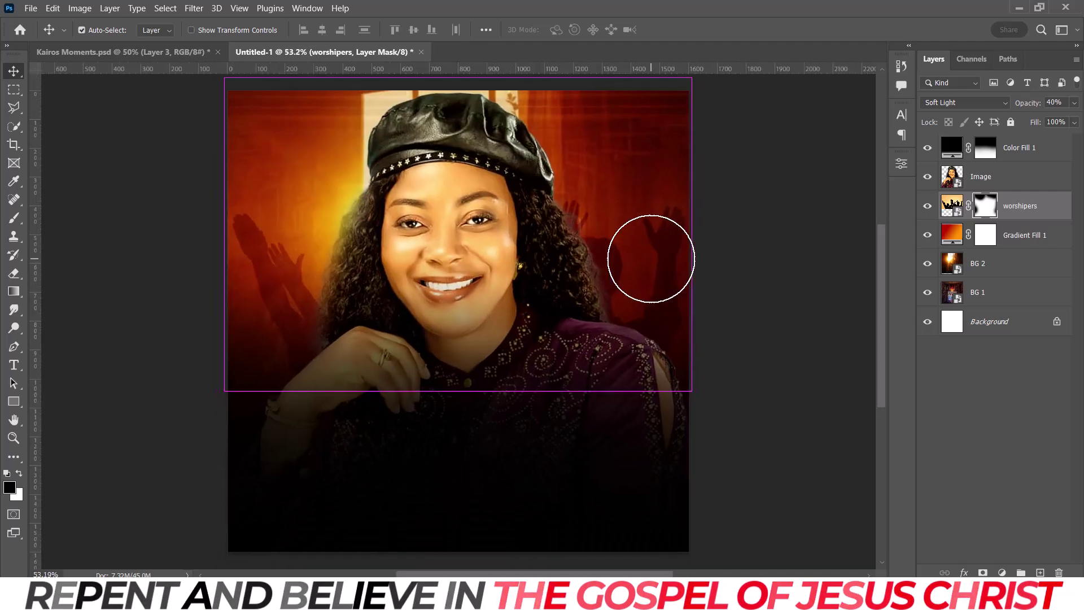
# Step: Compare the whole composition from afar and up close to judge the faint worshipers and the dark lower fade
pyautogui.scroll(3, 651, 258)
pyautogui.scroll(-3, 650, 259)
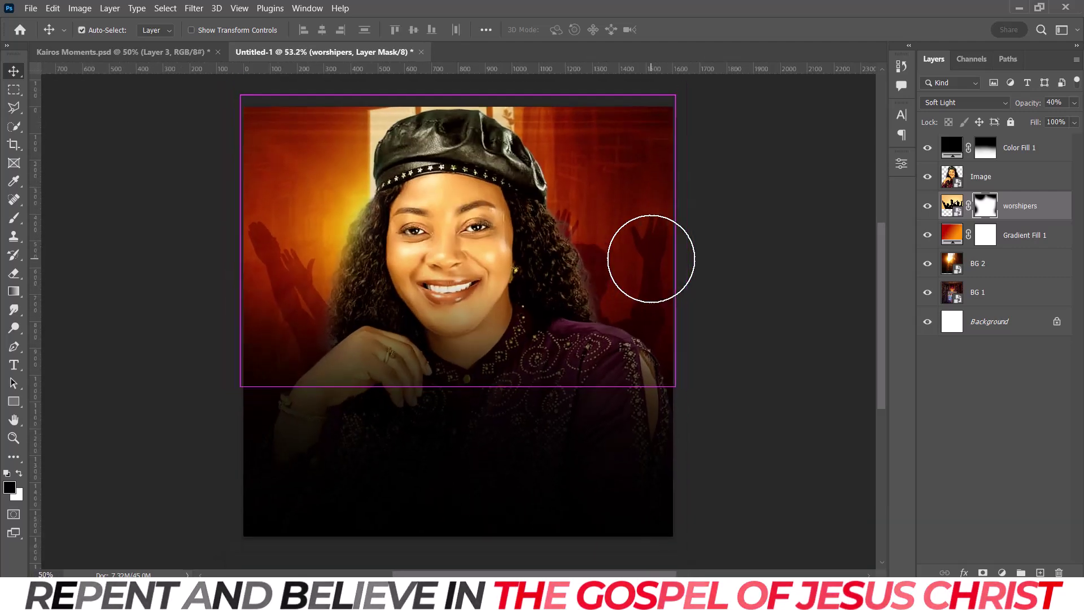
pyautogui.scroll(3, 651, 258)
pyautogui.scroll(-3, 651, 258)
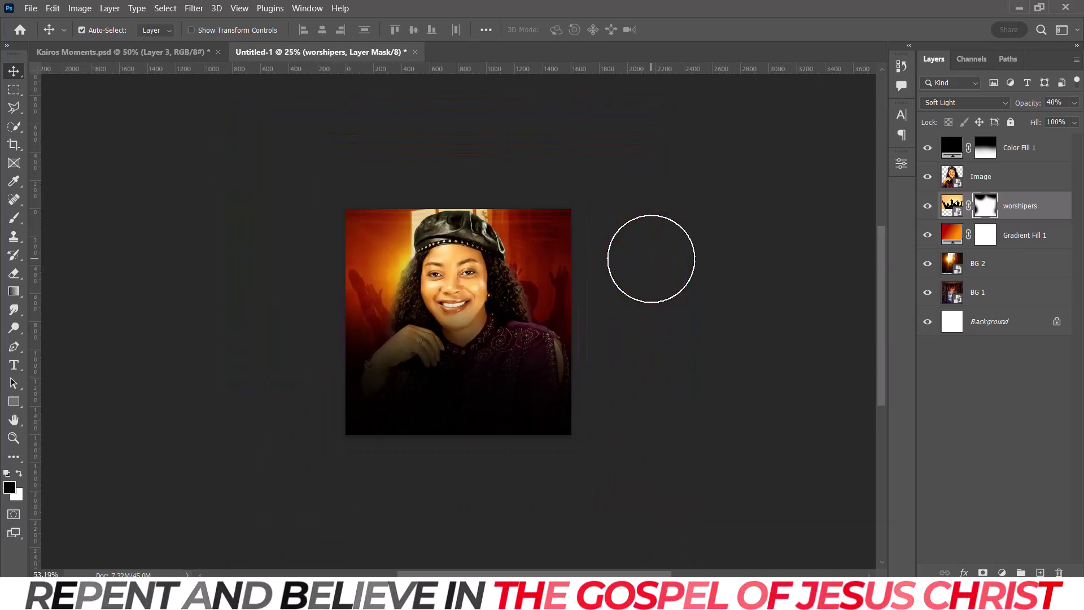
pyautogui.scroll(3, 651, 258)
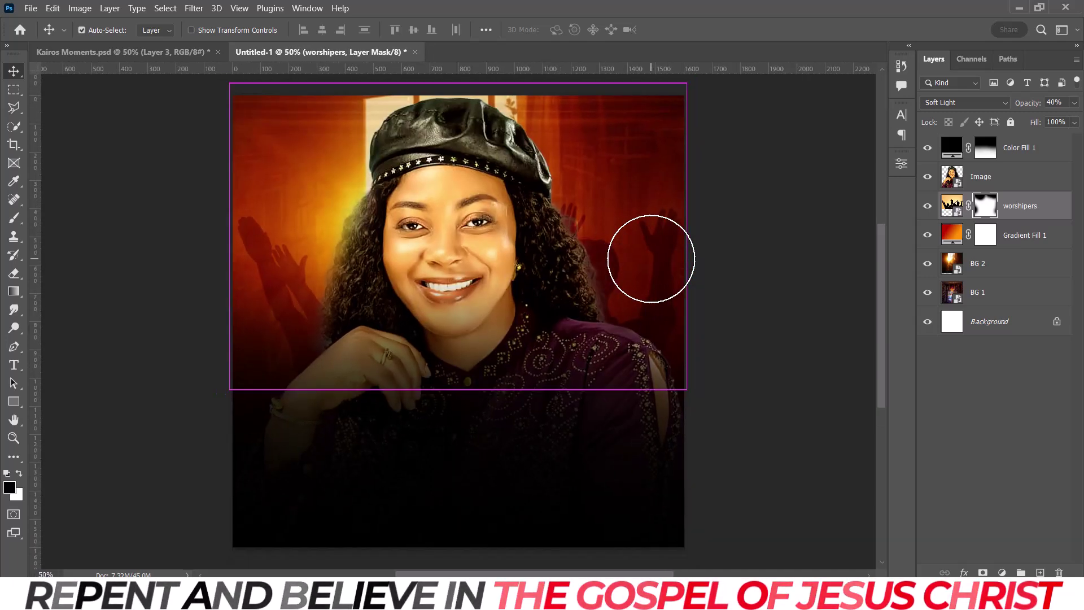
pyautogui.scroll(-3, 651, 259)
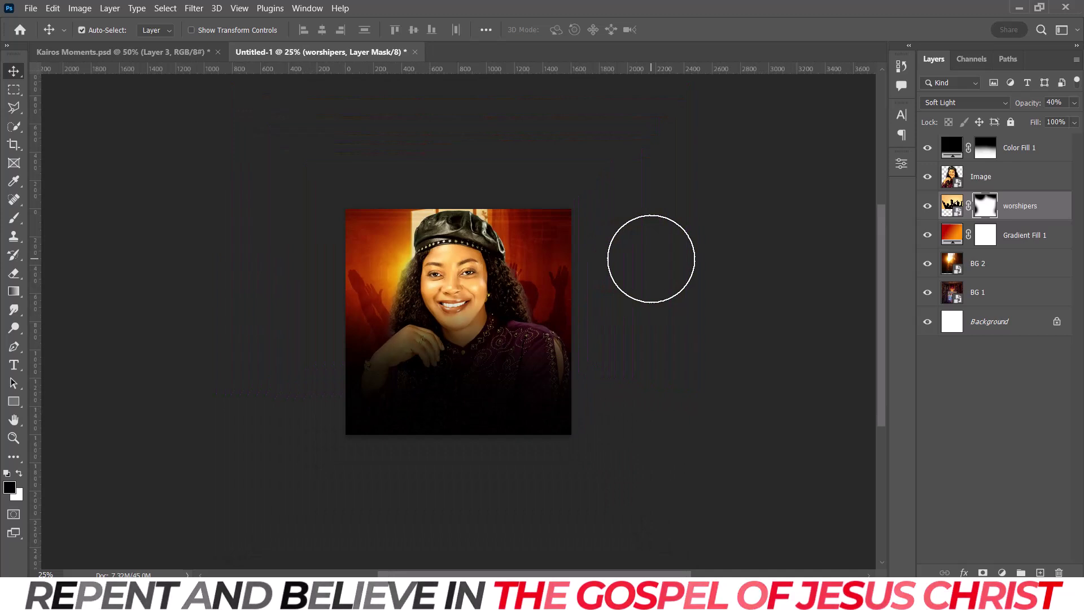
pyautogui.press('ctrl')
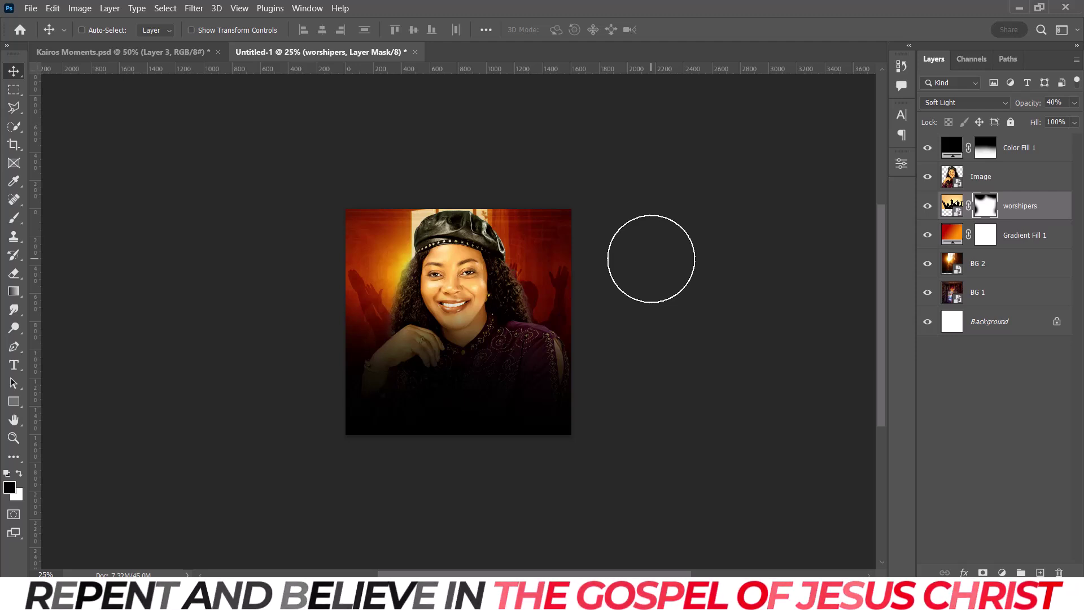
pyautogui.hotkey('ctrl', '+')
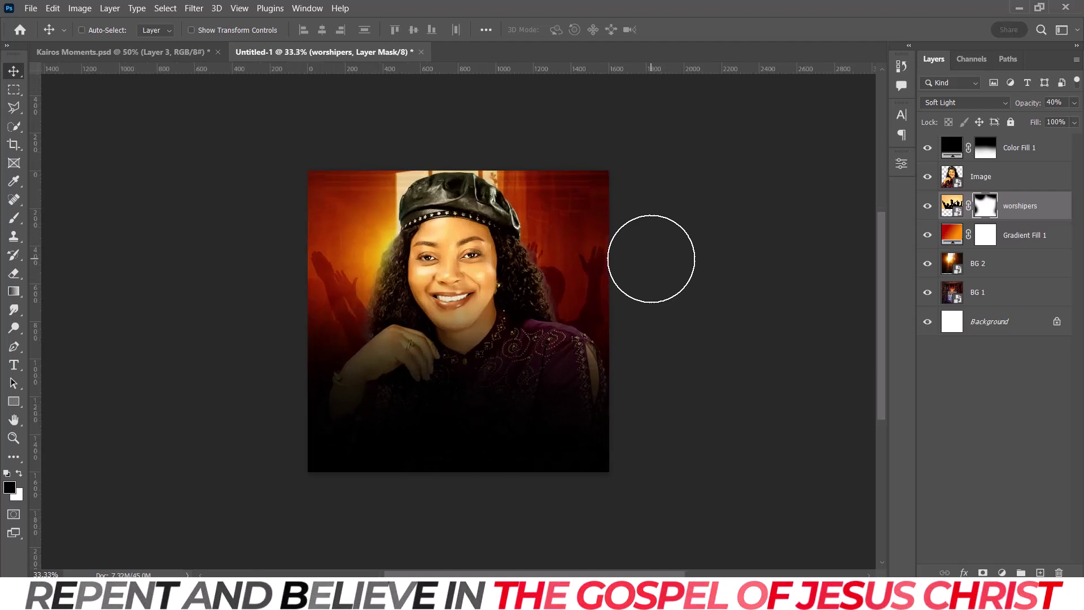
pyautogui.hotkey('ctrl', '+')
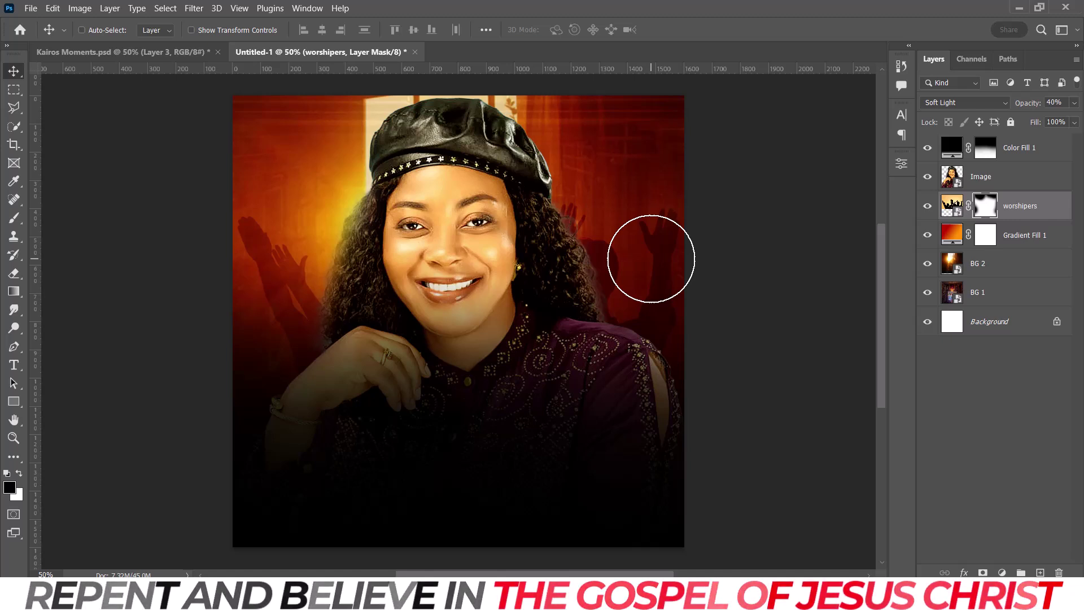
pyautogui.hotkey('ctrl', '-')
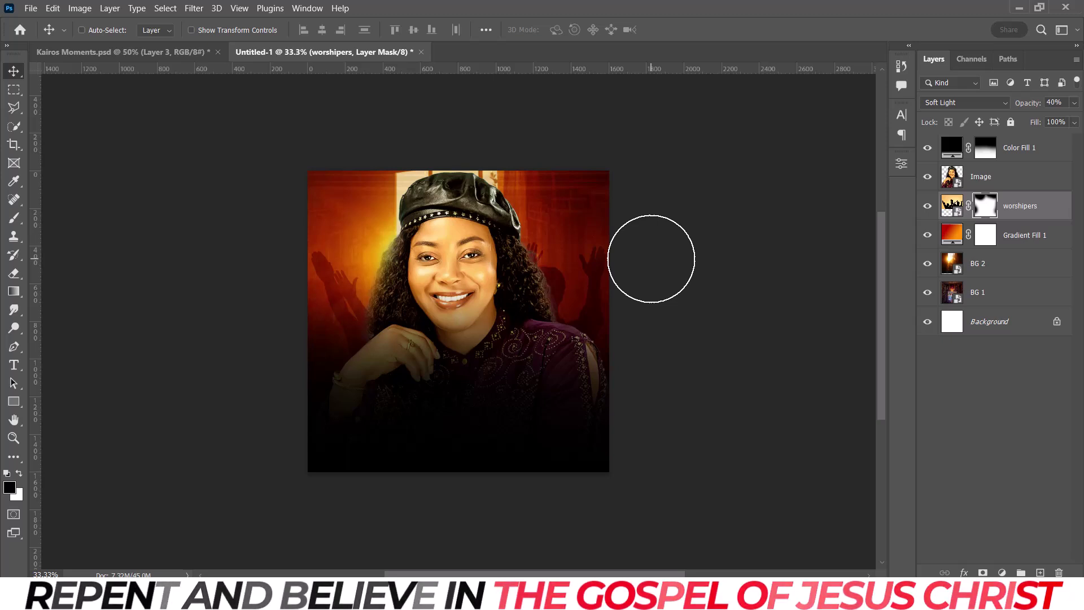
pyautogui.hotkey('ctrl', '+')
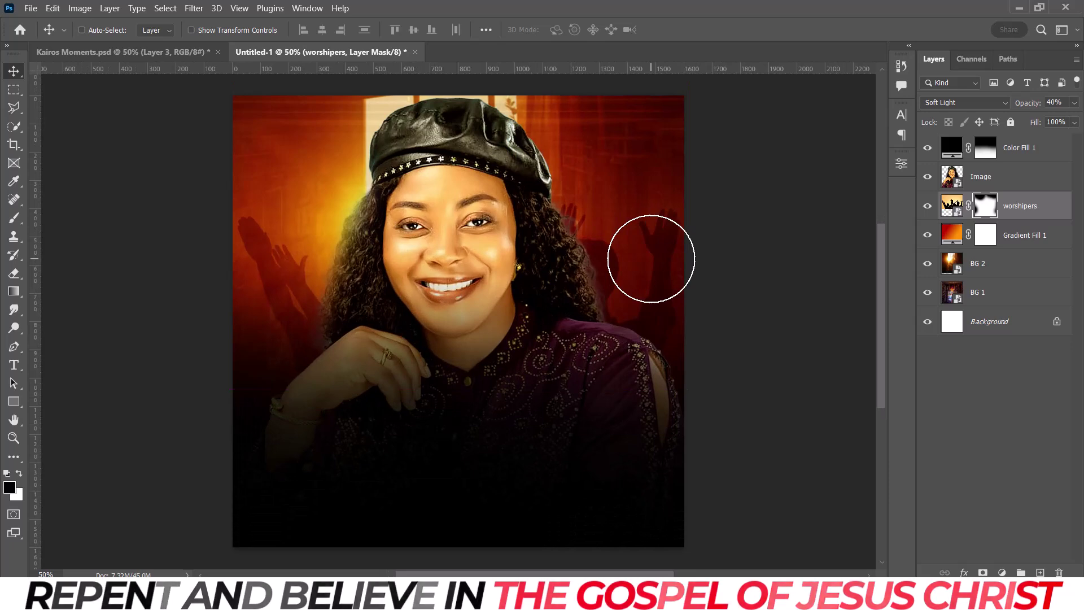
pyautogui.hotkey('ctrl', '-')
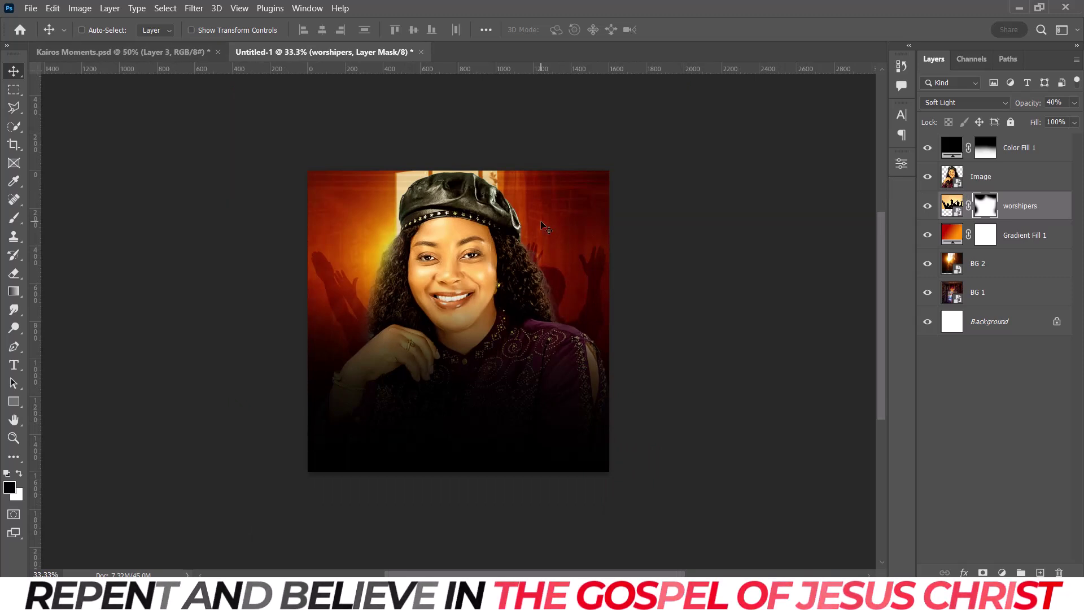
# Step: Copy Layer 3, Layer 3 copy and Layer 3 copy 2 from Kairos Moments.psd into the Untitled-1 document beneath the Image layer
pyautogui.click(182, 56)
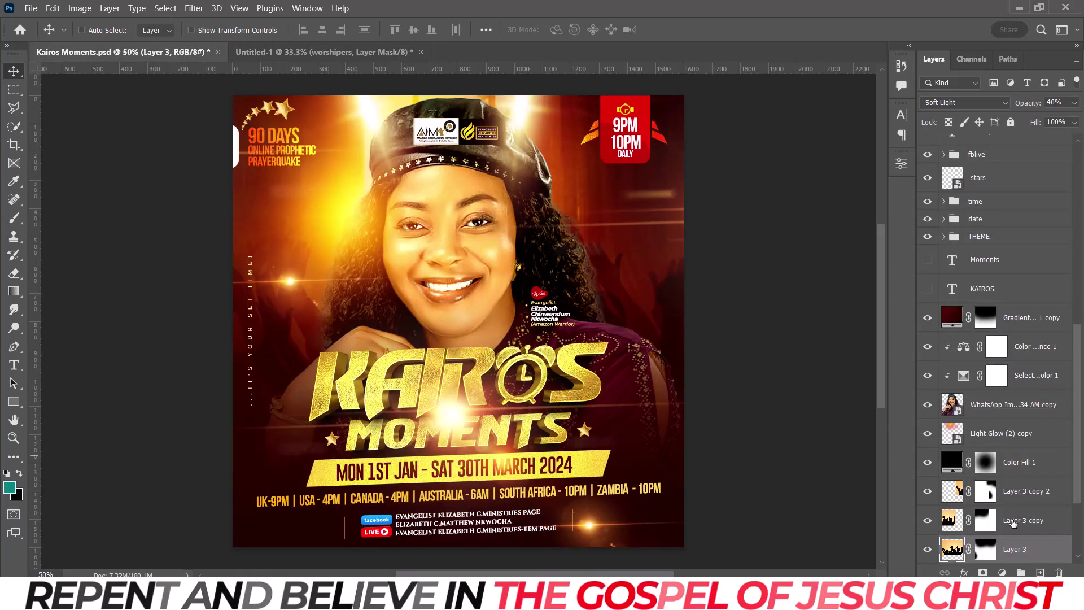
pyautogui.click(1012, 522)
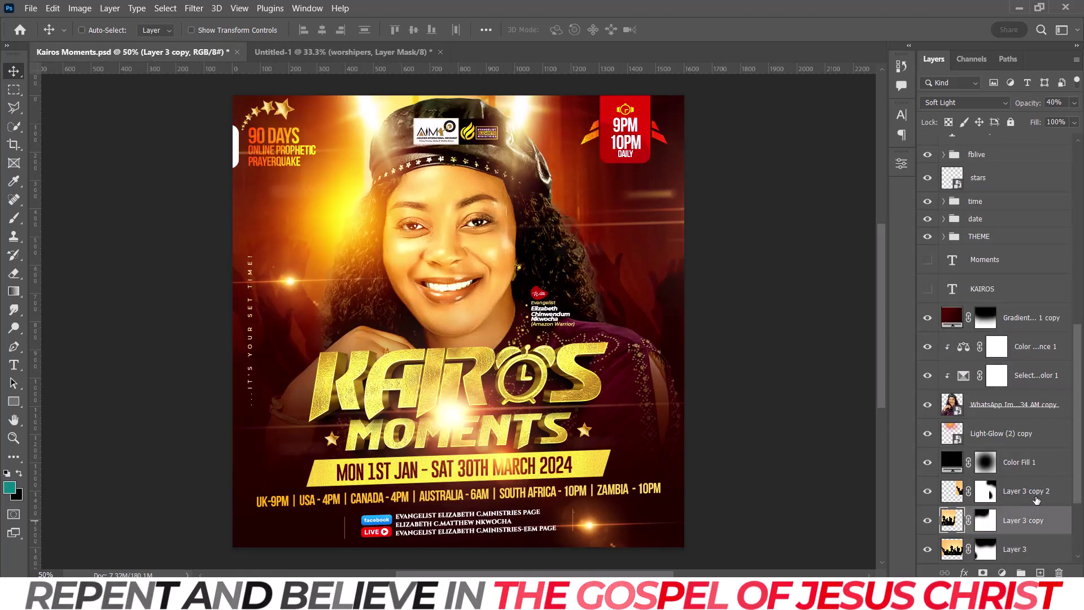
pyautogui.click(1036, 500)
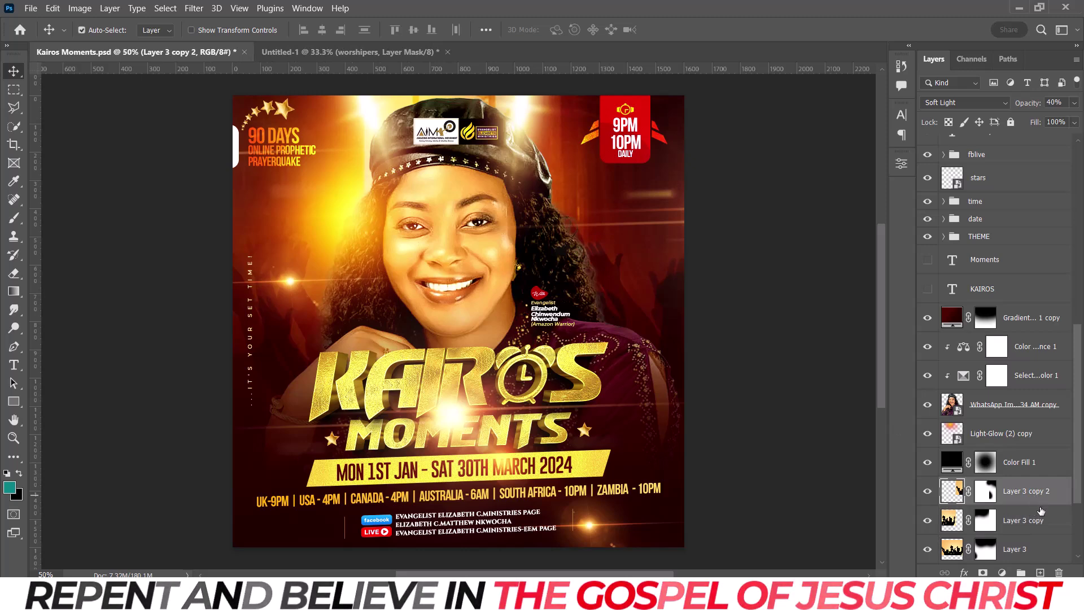
pyautogui.keyDown('shift'); pyautogui.click(1026, 551); pyautogui.keyUp('shift')
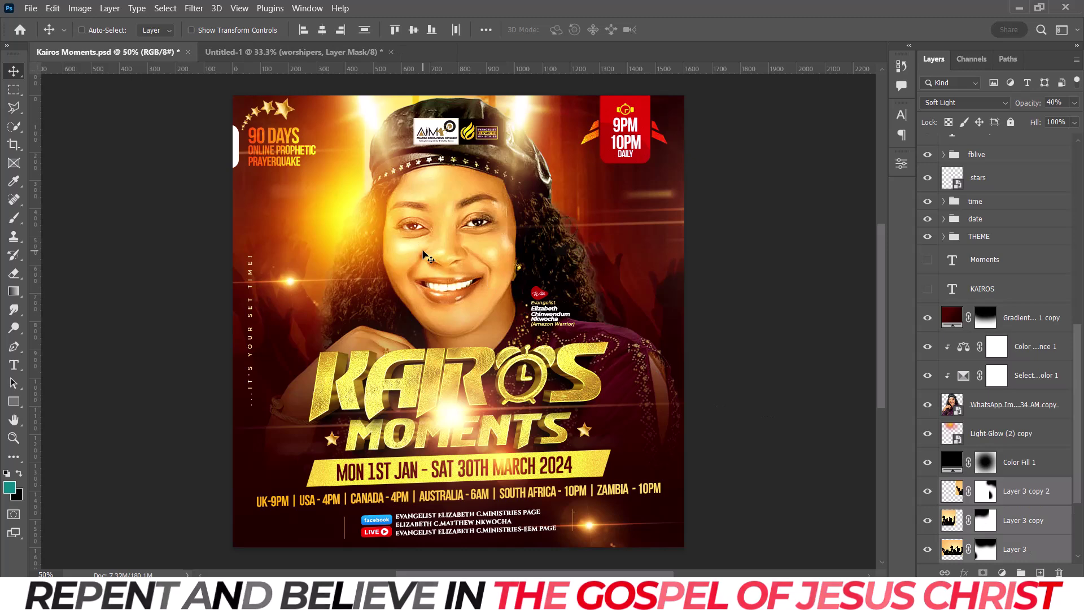
pyautogui.click(344, 59)
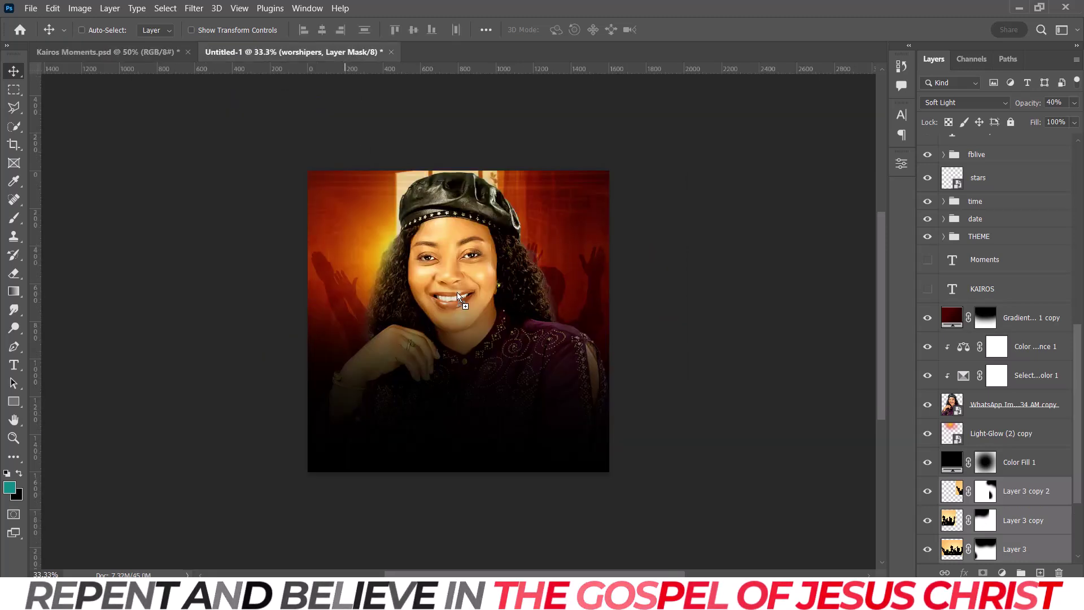
pyautogui.moveTo(460, 294); pyautogui.dragTo(462, 294)
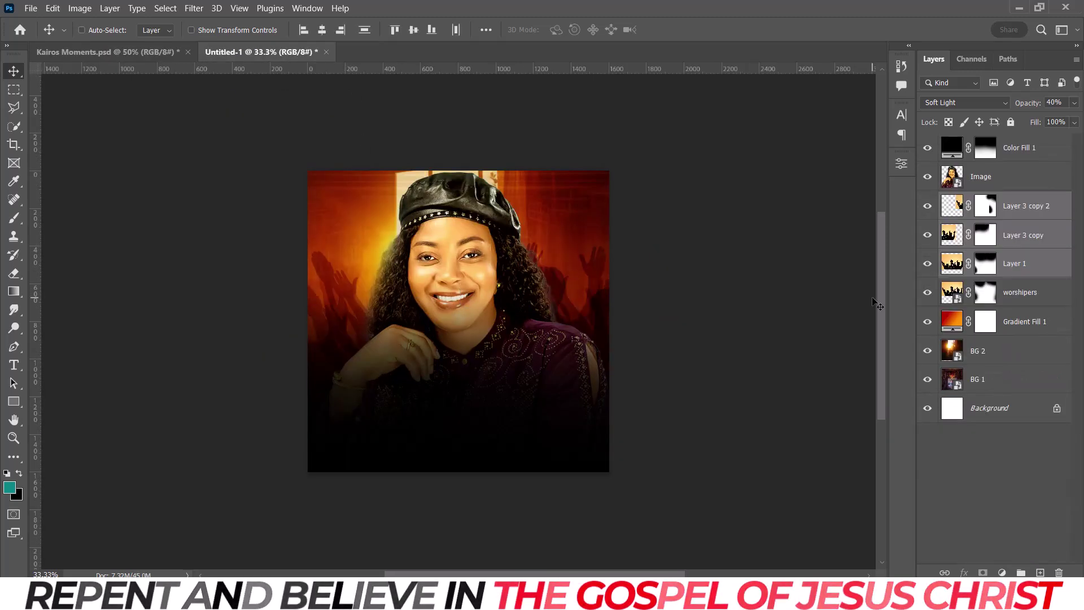
# Step: Delete the worshipers layer from Untitled-1, and check the design against the reference flyer in Kairos Moments.psd
pyautogui.click(1019, 294)
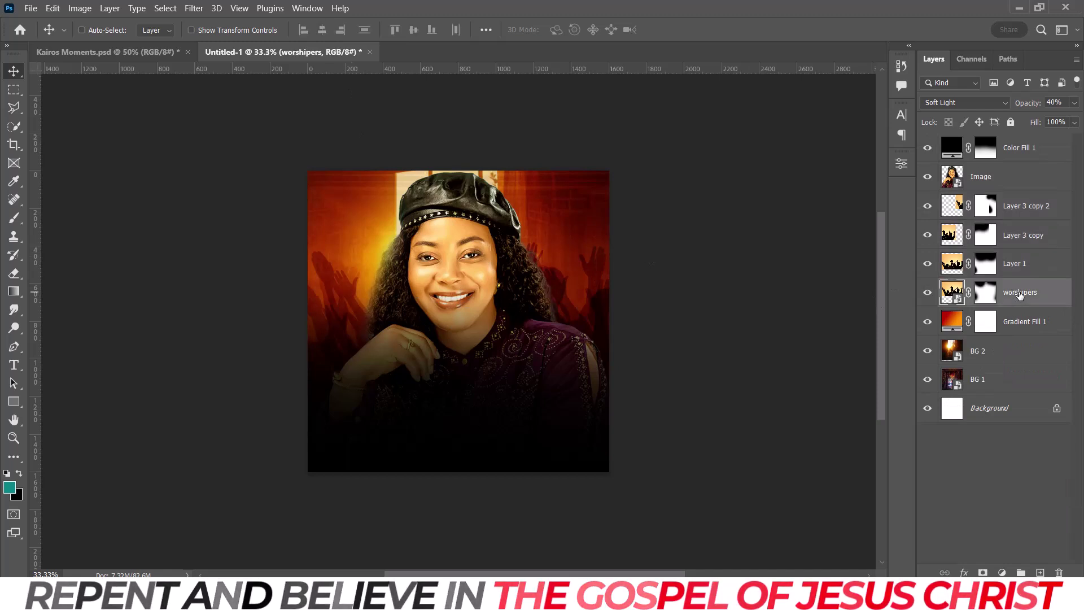
pyautogui.press('Delete')
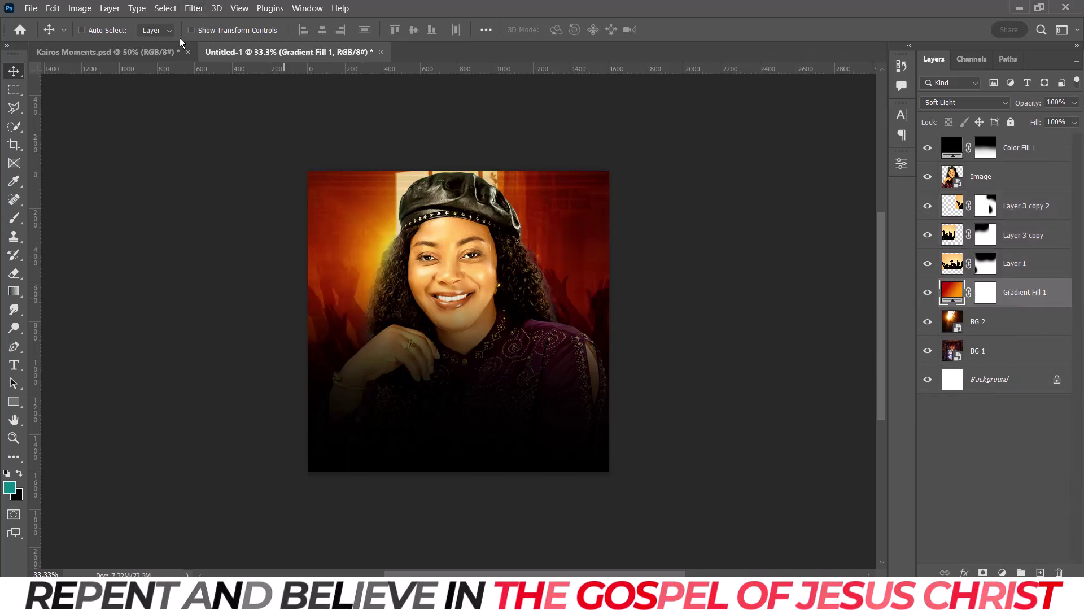
pyautogui.click(175, 53)
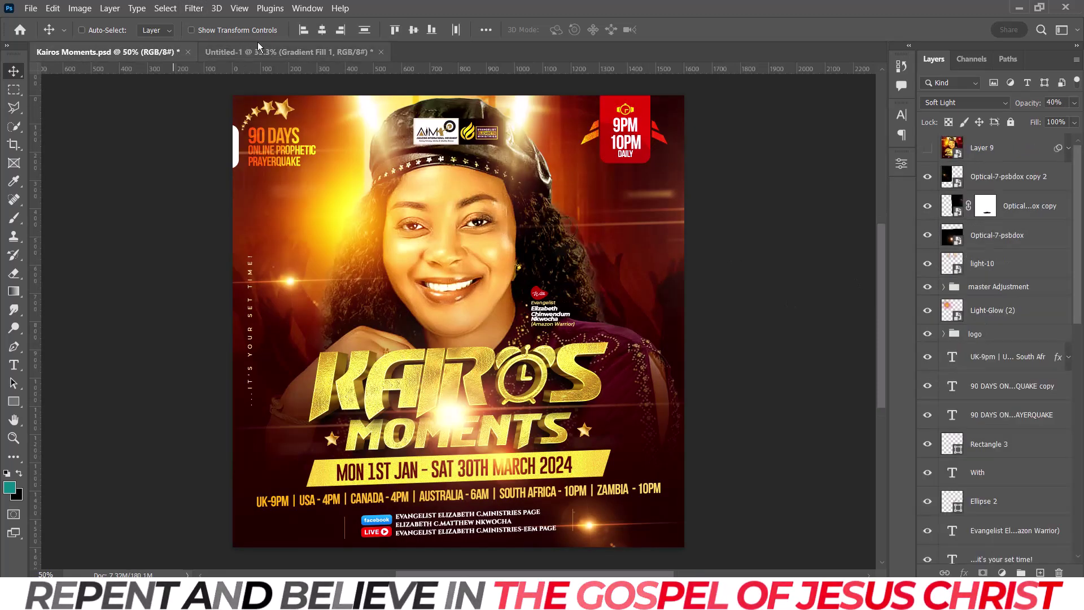
pyautogui.click(293, 52)
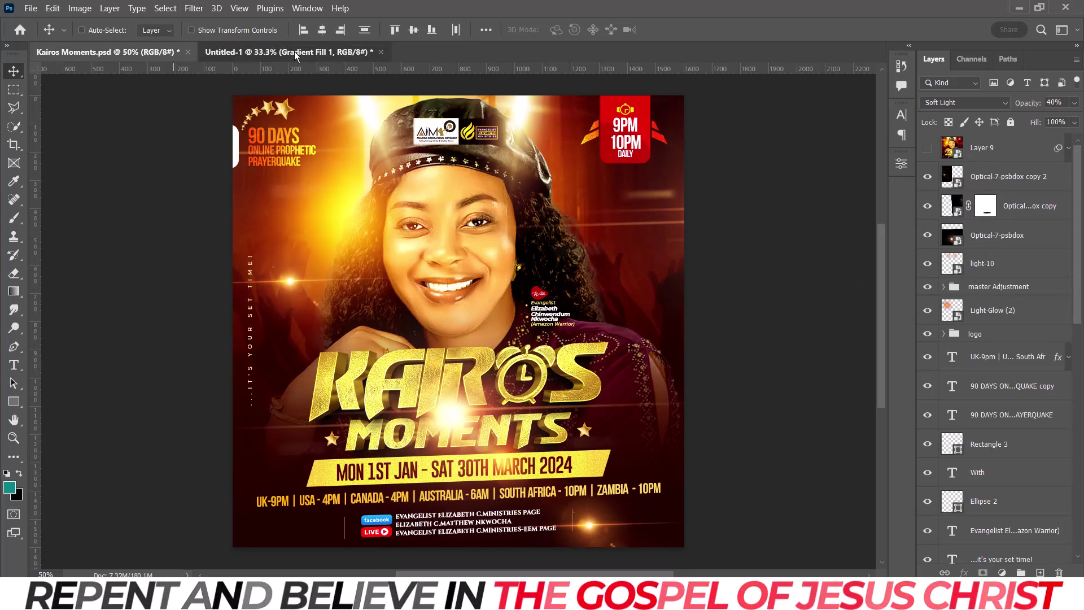
# Step: Replace the Color Fill 1 layer's gradient mask with a blank white layer mask
pyautogui.click(985, 148)
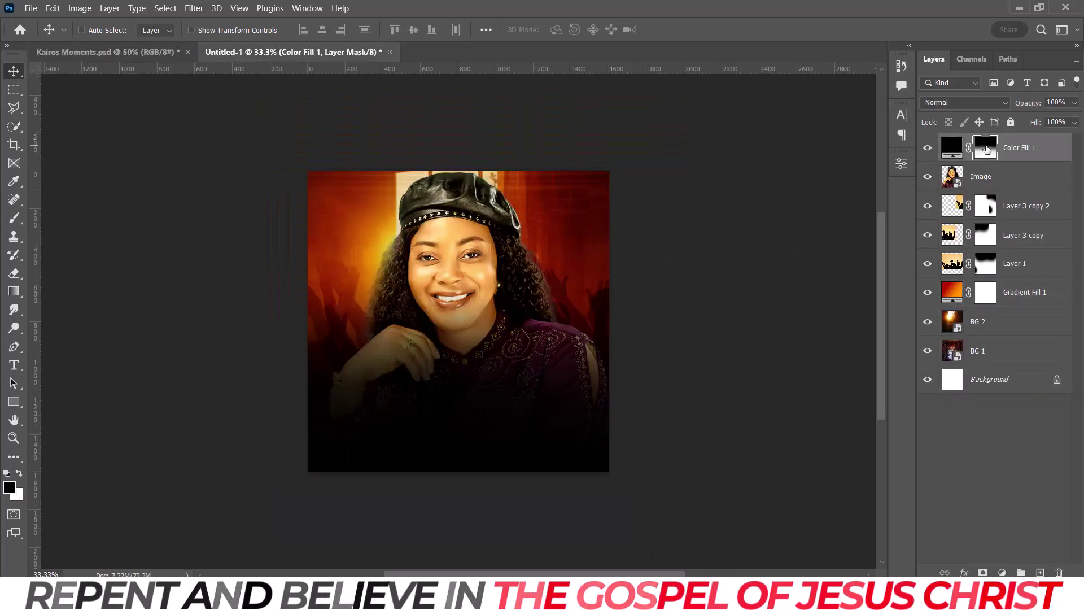
pyautogui.rightClick(985, 149)
pyautogui.click(987, 172)
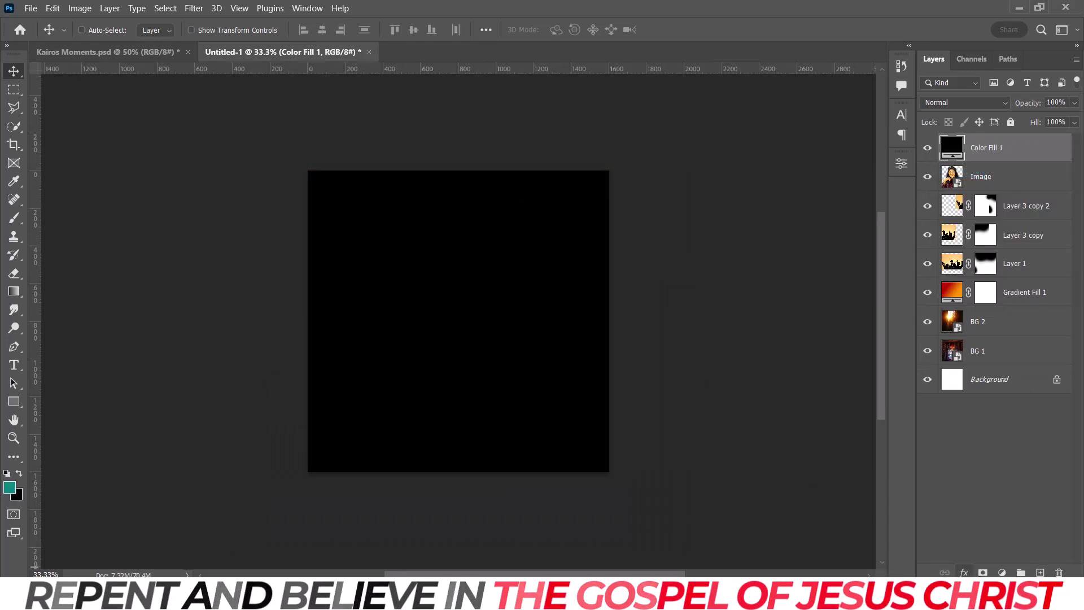
pyautogui.hotkey('ctrl', 'z')
# Step: Enlarge the Brush tool to 1900 px and dab black on the Color Fill 1 mask over the upper middle to reveal the portrait
pyautogui.press('b')
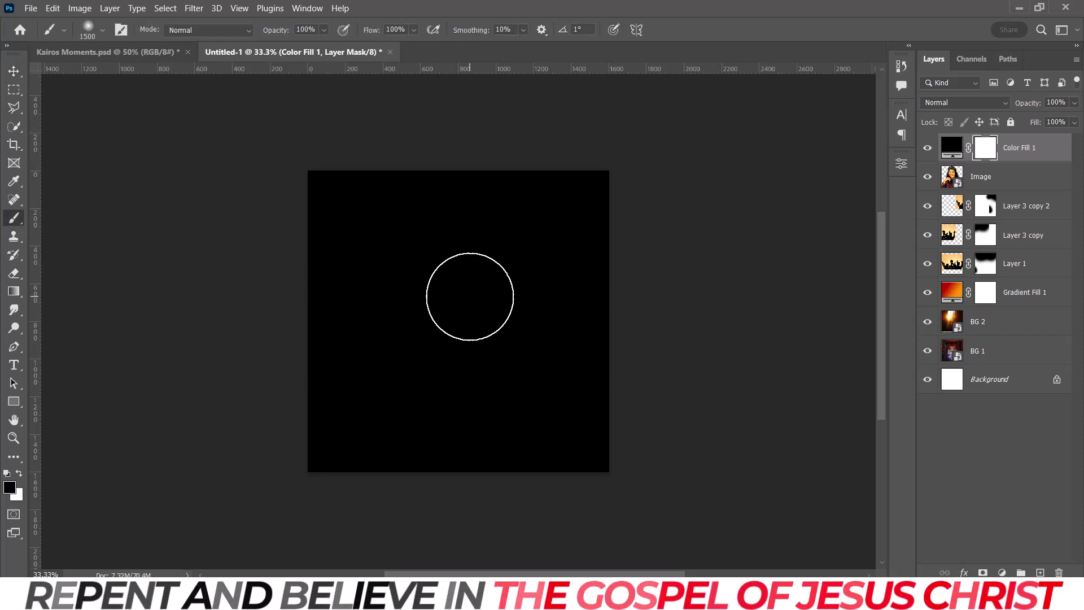
pyautogui.press(']')
pyautogui.press(']')
pyautogui.press(']')
pyautogui.press(']')
pyautogui.press(']')
pyautogui.press(']')
pyautogui.press(']')
pyautogui.press(']')
pyautogui.press(']')
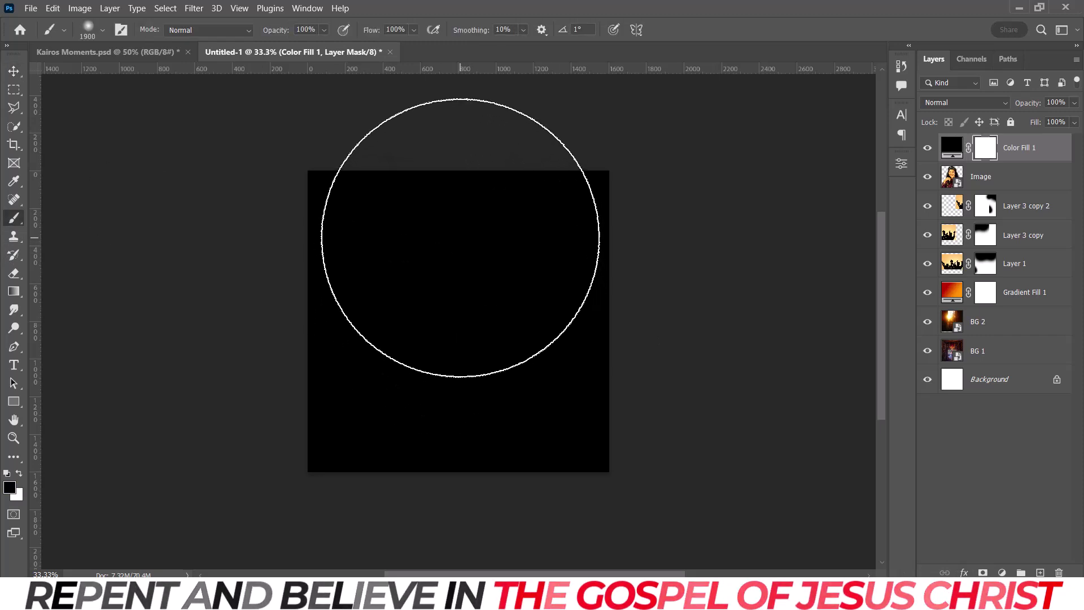
pyautogui.click(457, 236)
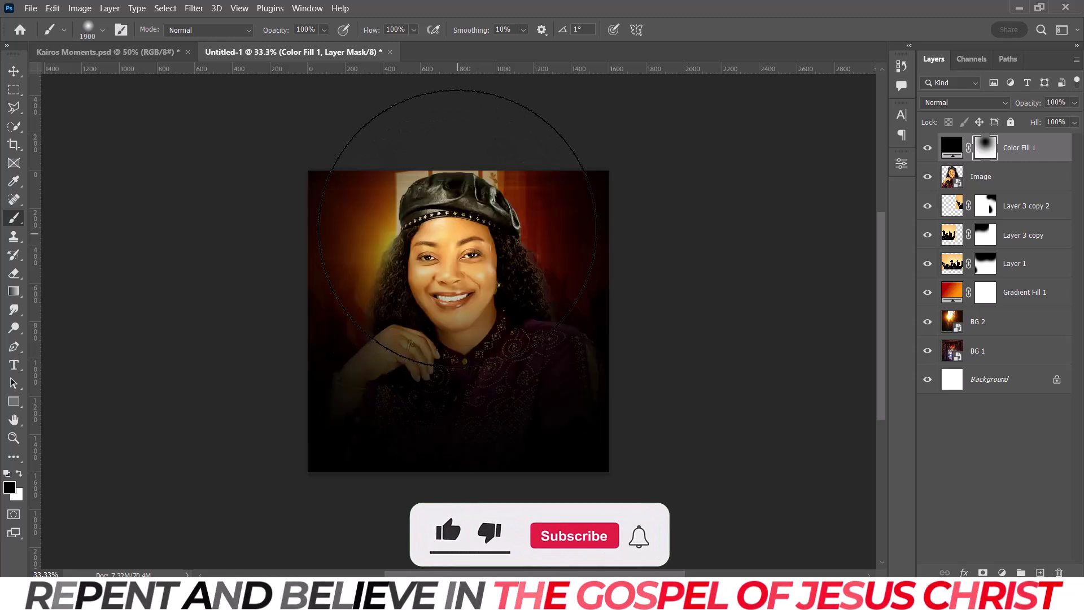
# Step: Reduce the brush to 1400 px and dab black over the face on the Color Fill 1 mask to brighten it further
pyautogui.press('[')
pyautogui.press('[')
pyautogui.press('[')
pyautogui.press('[')
pyautogui.press('[')
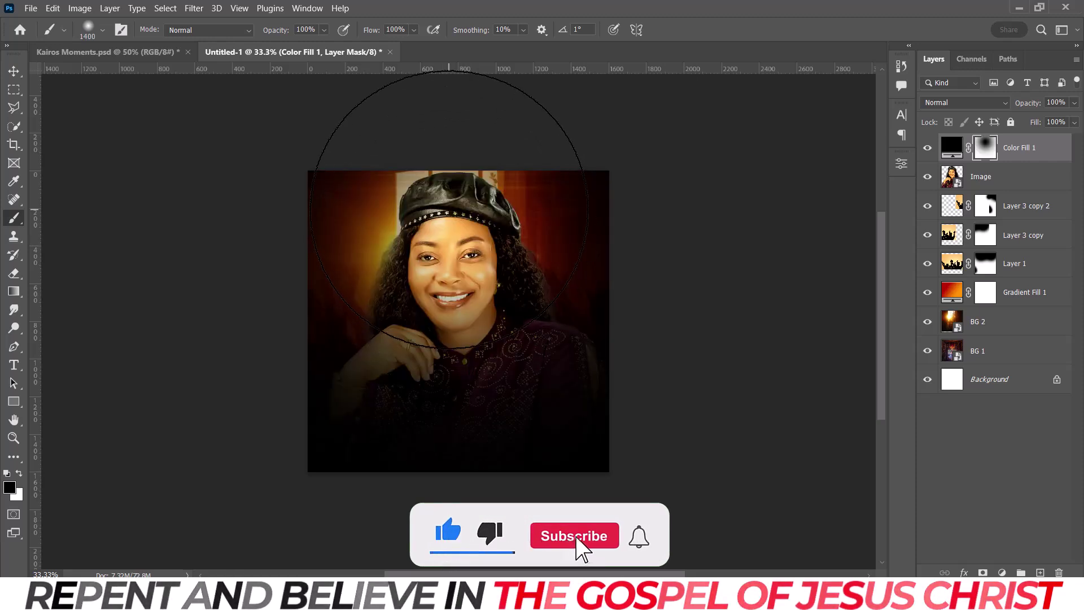
pyautogui.press('[')
pyautogui.press('[')
pyautogui.press('[')
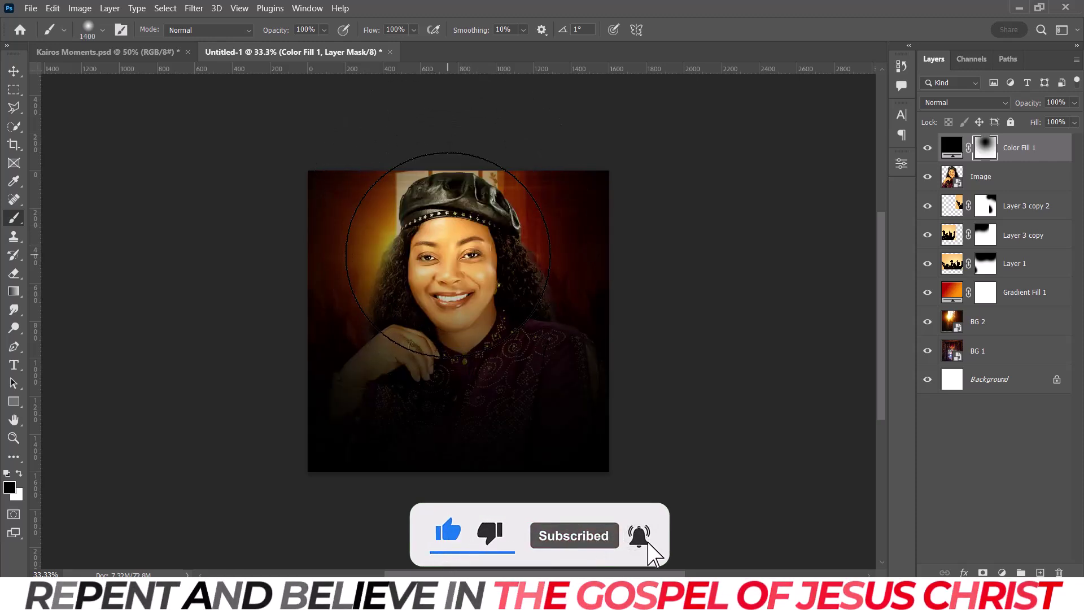
pyautogui.click(447, 255)
# Step: Enlarge the brush to 2100 px and paint black around the face on the Color Fill 1 mask to reveal the surroundings and blouse
pyautogui.press(']')
pyautogui.press(']')
pyautogui.press(']')
pyautogui.press(']')
pyautogui.press(']')
pyautogui.press(']')
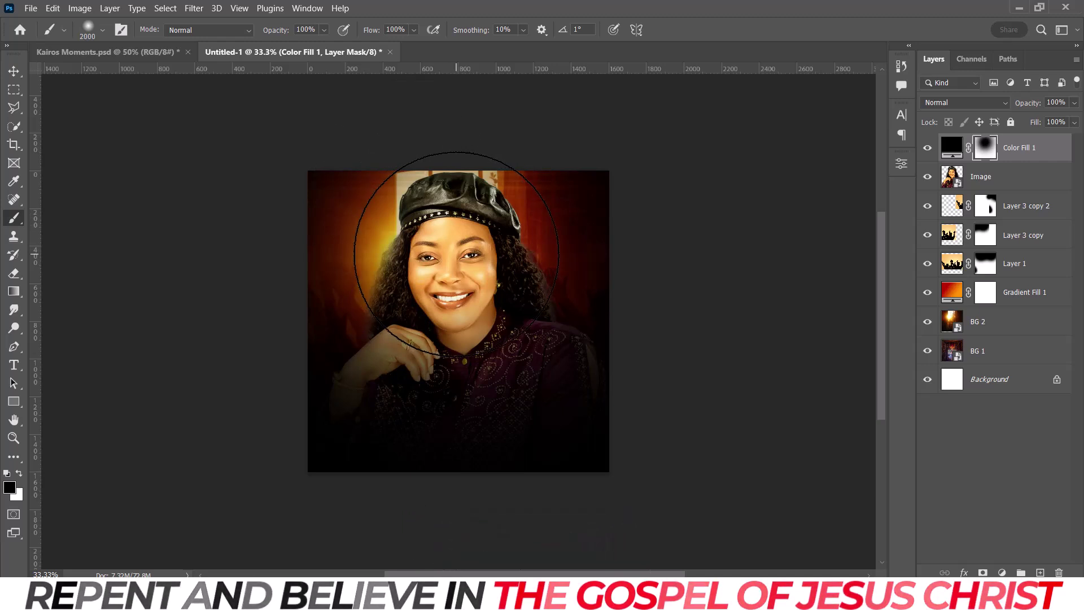
pyautogui.click(459, 243)
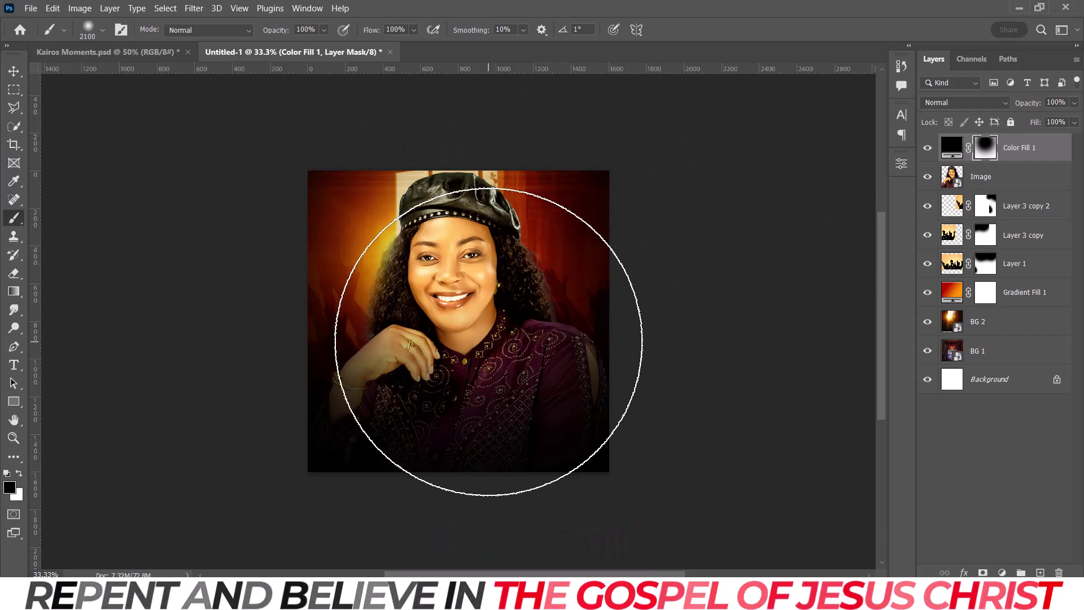
# Step: Switch the painting colour to white and dab the Color Fill 1 mask at the canvas's lower edge to darken the bottom again
pyautogui.hotkey('ctrl', '-')
pyautogui.press('x')
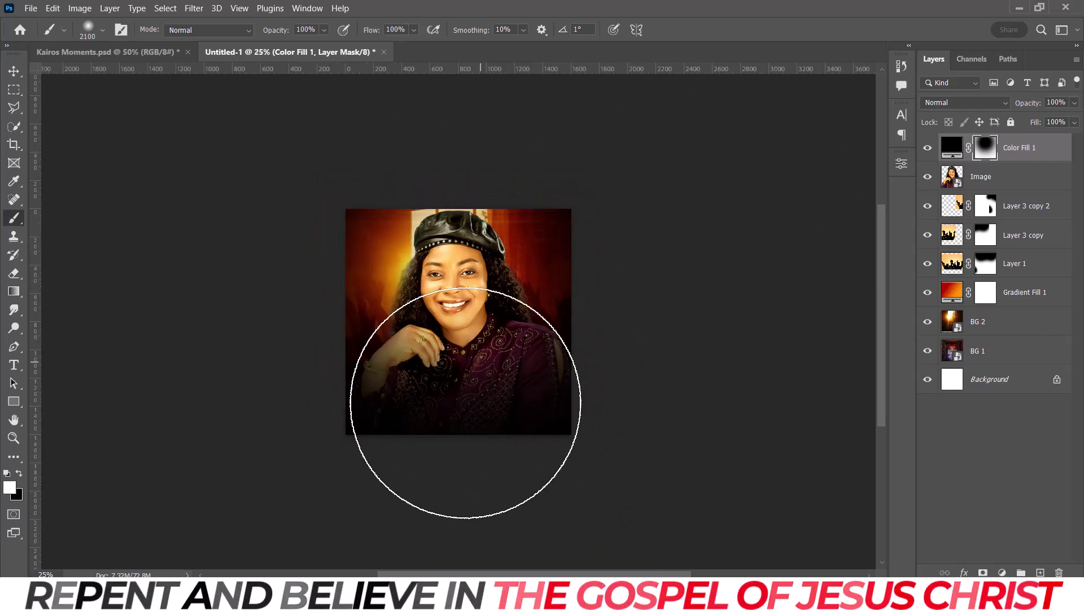
pyautogui.hotkey('ctrl', '-')
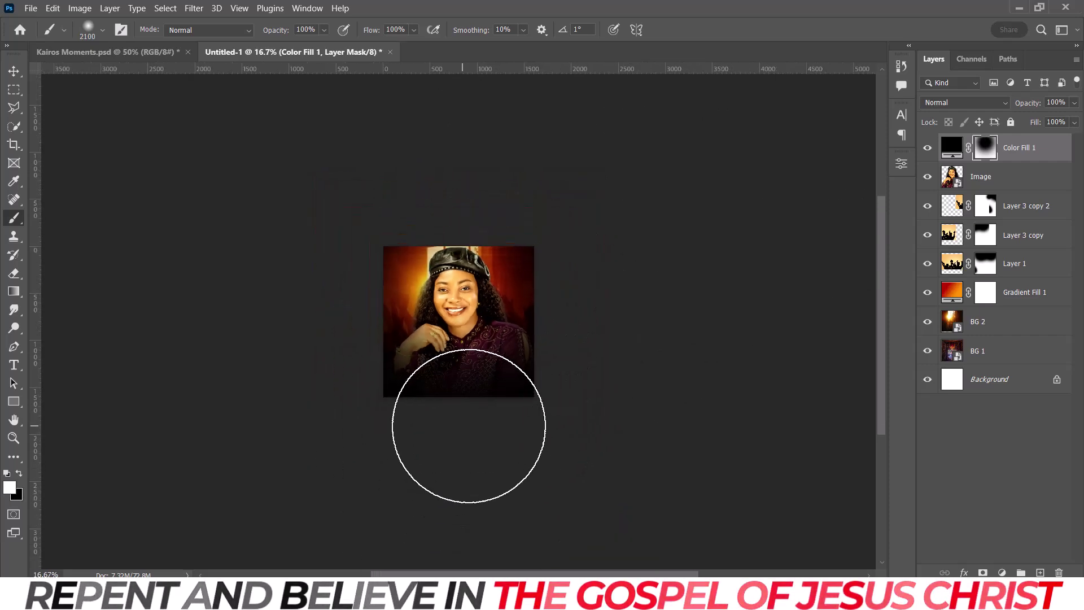
pyautogui.click(457, 407)
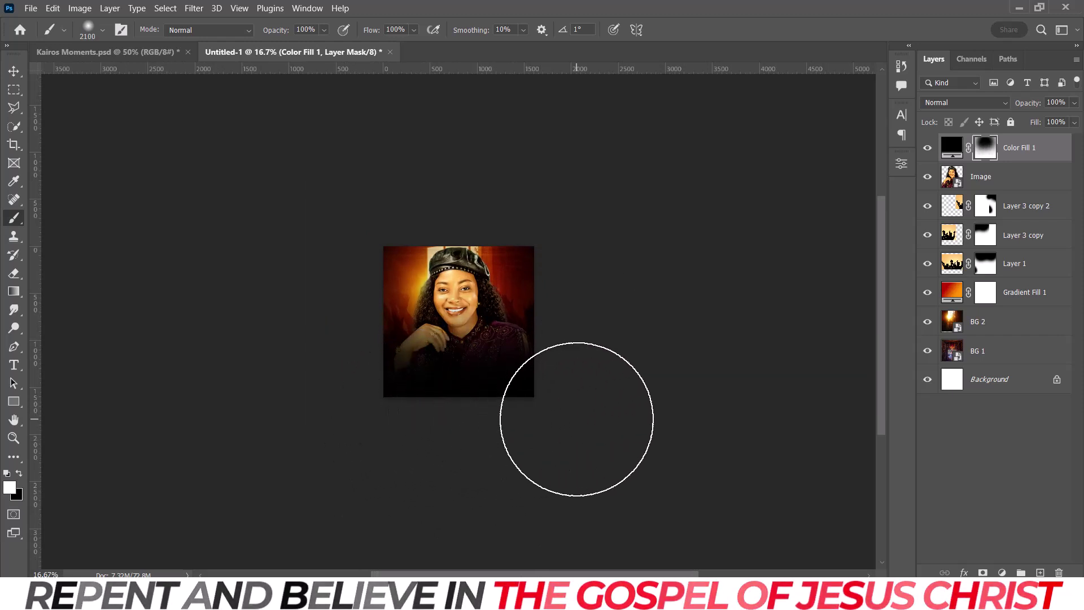
# Step: Examine the reworked dark fade around the portrait, and return to the Move tool
pyautogui.hotkey('ctrl', '0')
pyautogui.hotkey('ctrl', '-')
pyautogui.press(']')
pyautogui.press(']')
pyautogui.press(']')
pyautogui.press(']')
pyautogui.press(']')
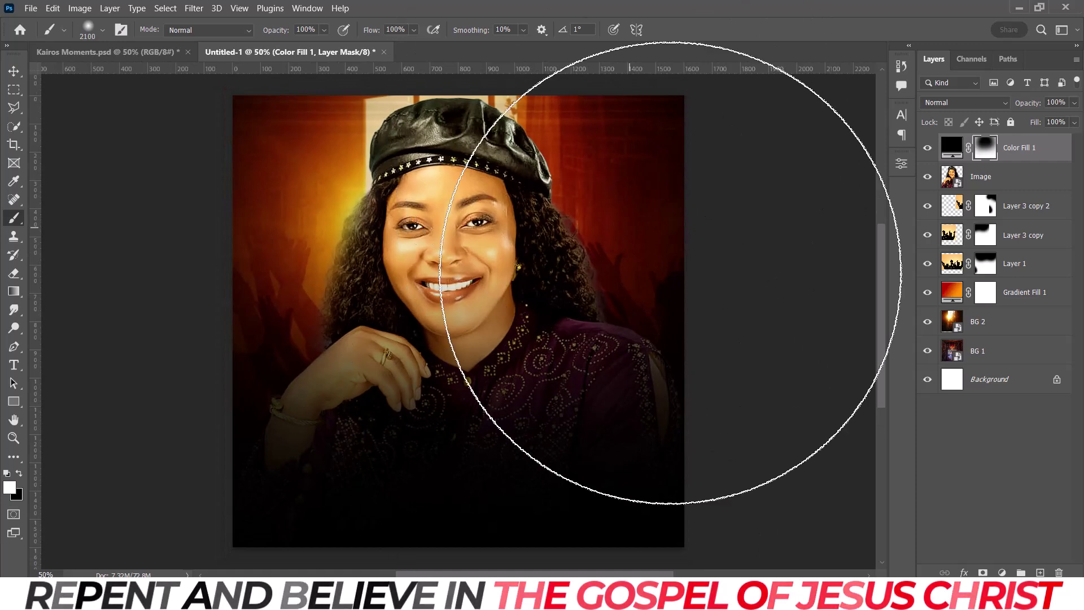
pyautogui.hotkey('ctrl', '-')
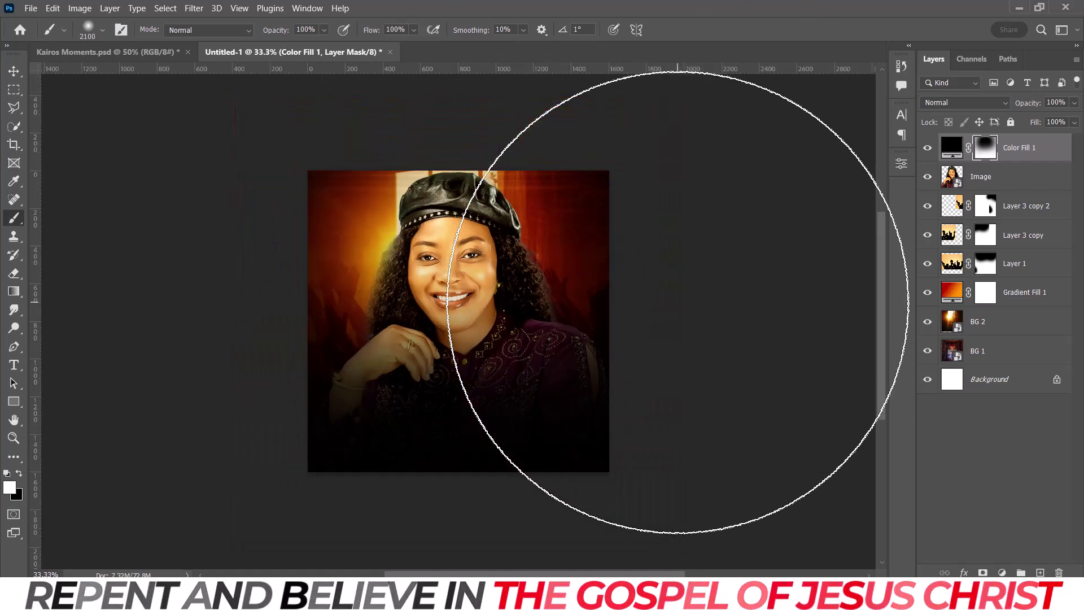
pyautogui.press('v')
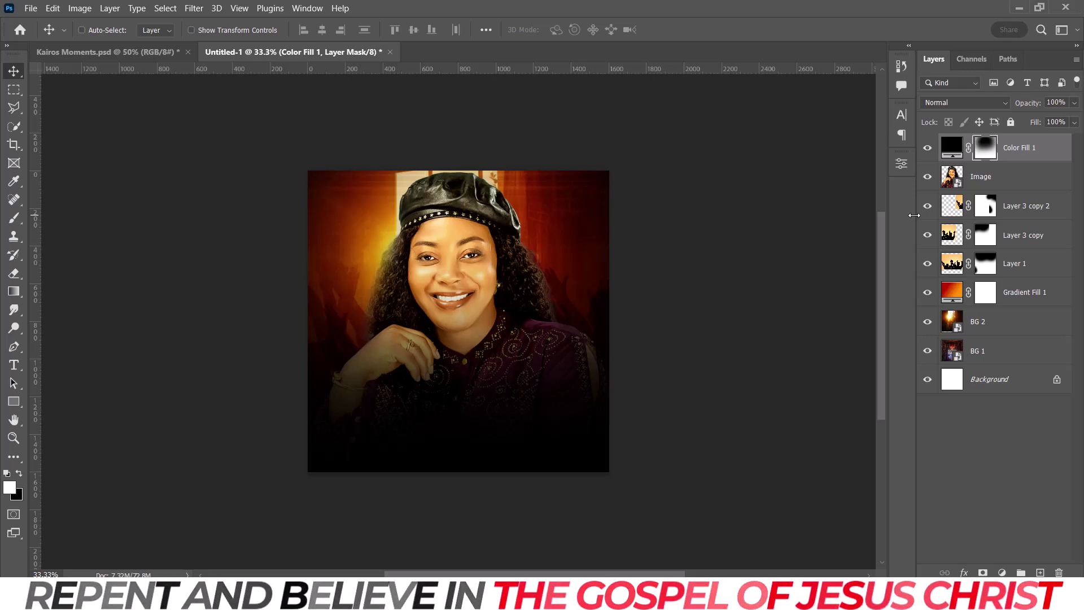
# Step: Reduce the brush to 900 px and dab black over the face on the Color Fill 1 mask to clear the darkness from it
pyautogui.click(168, 52)
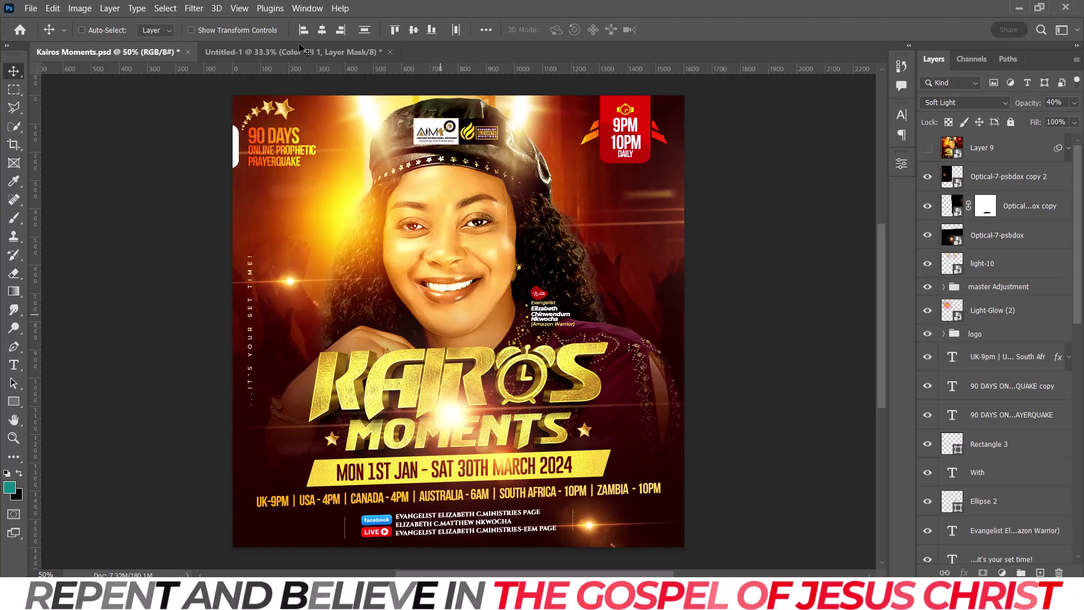
pyautogui.click(281, 51)
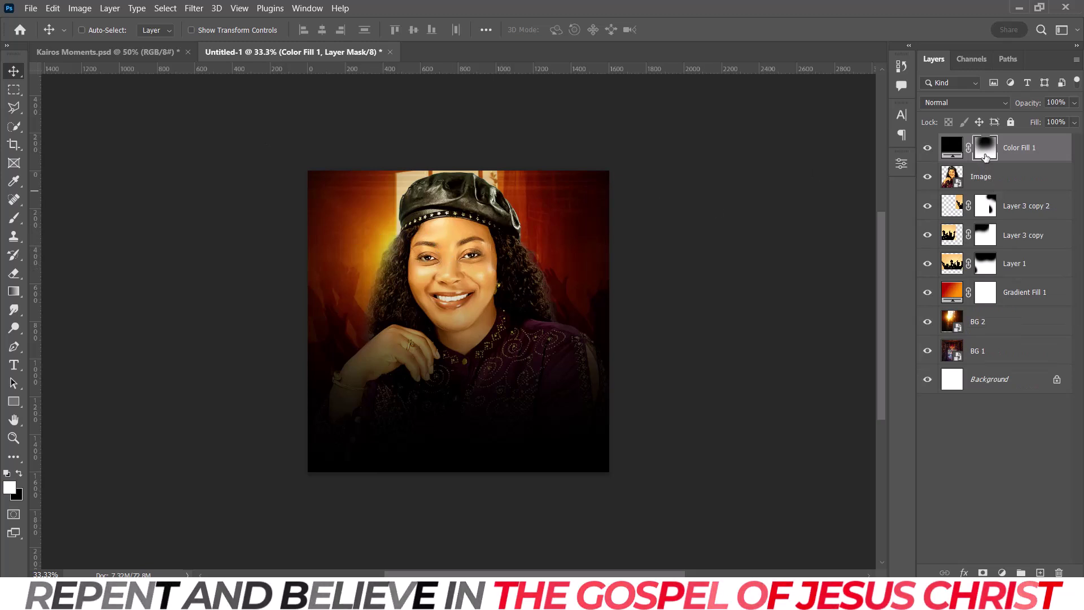
pyautogui.click(17, 220)
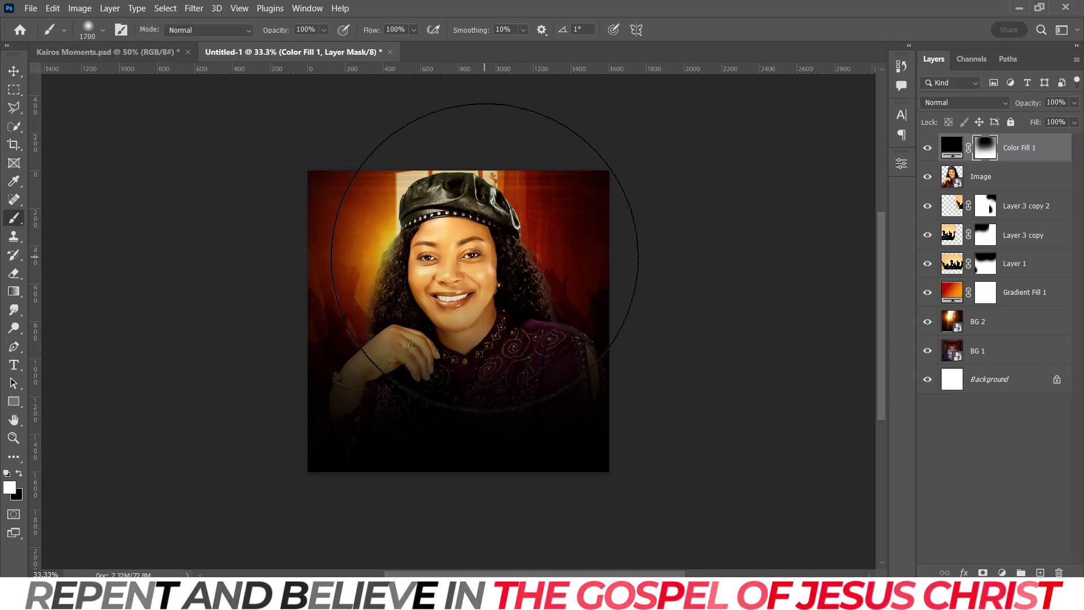
pyautogui.press('[')
pyautogui.press('[')
pyautogui.press('[')
pyautogui.press('[')
pyautogui.press('[')
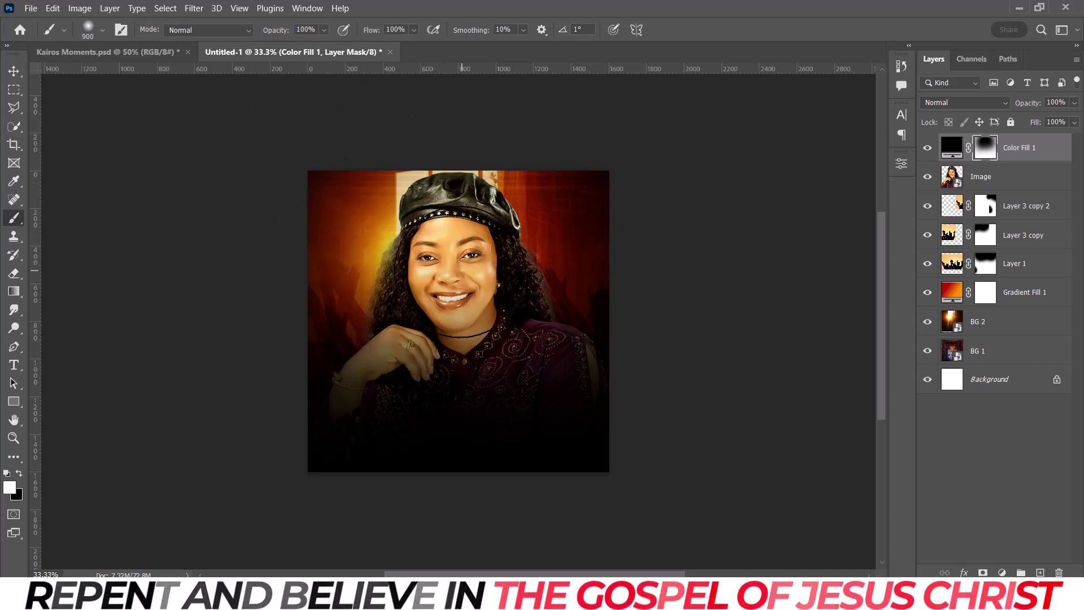
pyautogui.click(457, 272)
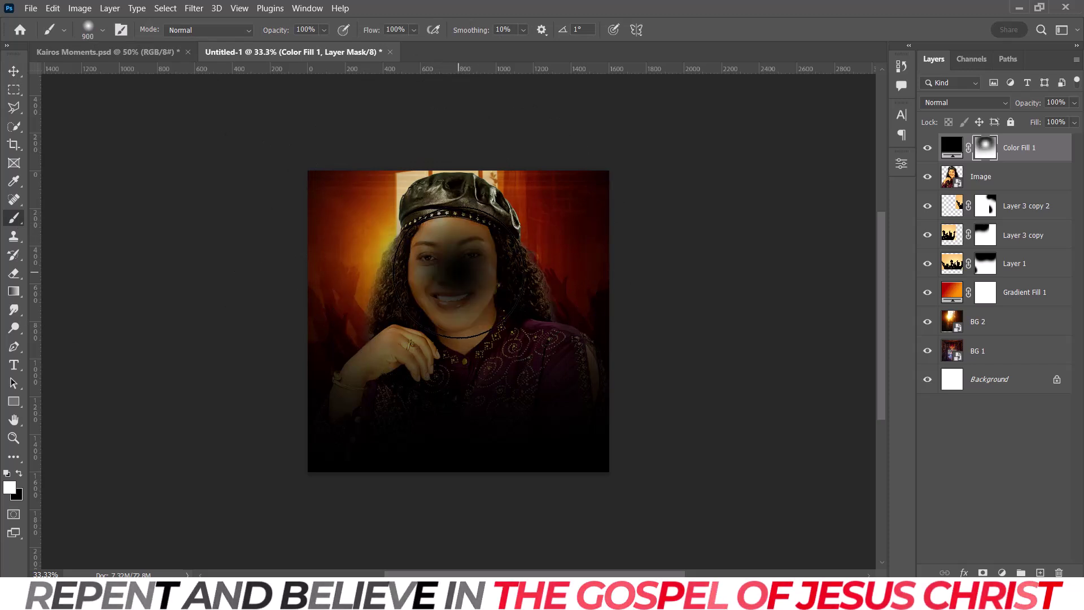
pyautogui.hotkey('ctrl', 'z')
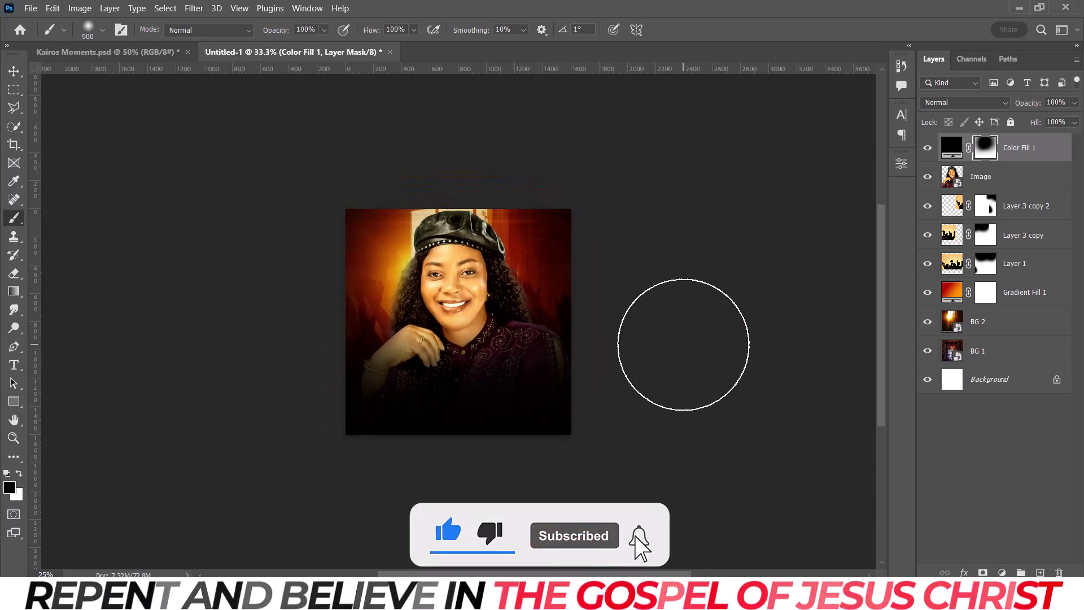
pyautogui.hotkey('ctrl', '+')
pyautogui.hotkey('ctrl', '-')
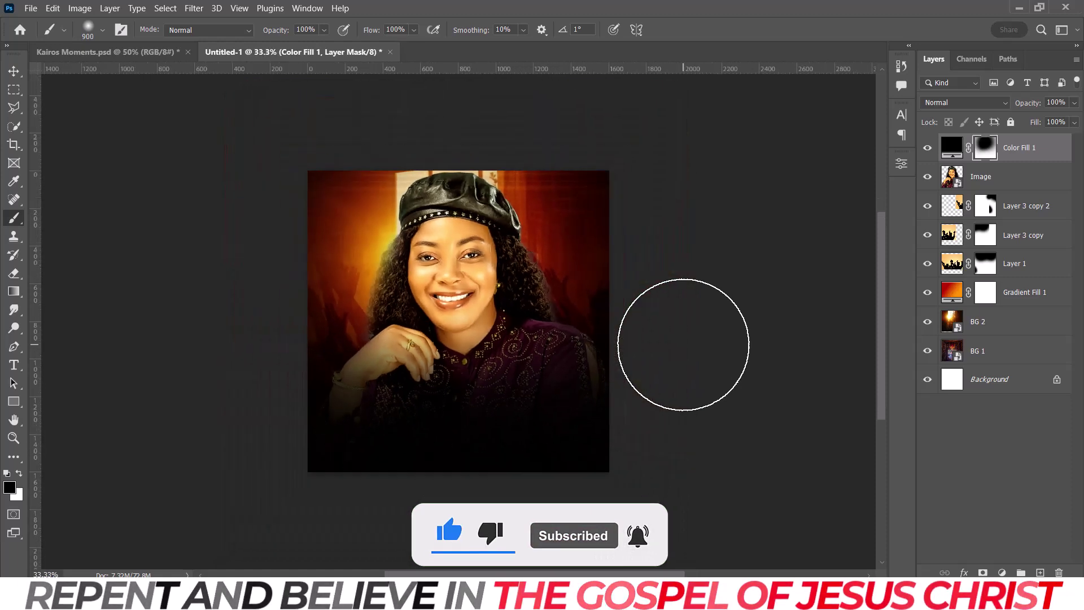
# Step: Find and select the Light-Glow (2) copy layer in Kairos Moments.psd to check how the glow is used
pyautogui.click(157, 53)
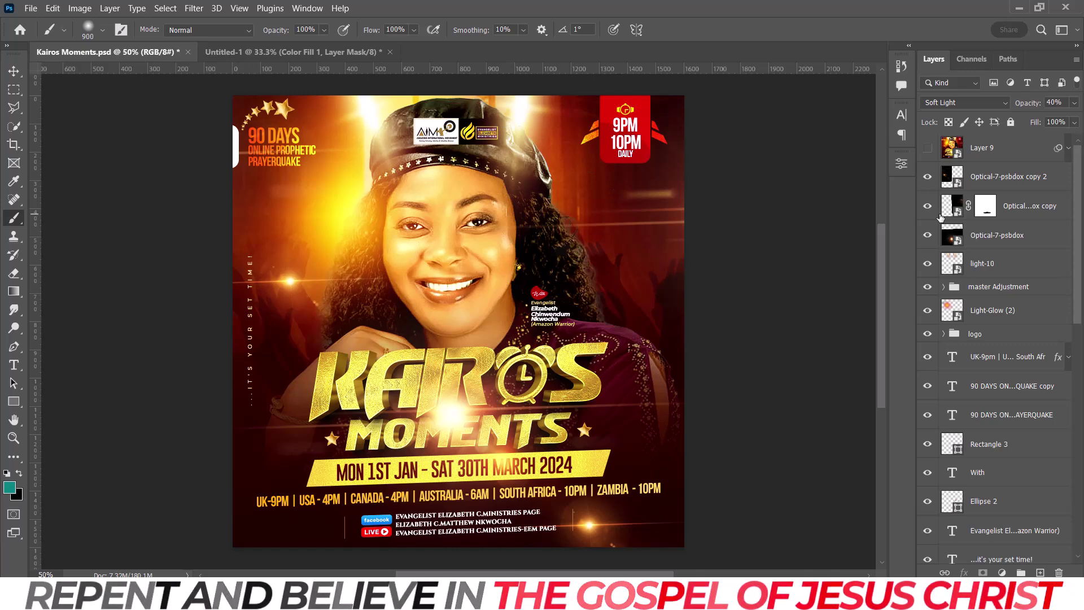
pyautogui.moveTo(1078, 181); pyautogui.dragTo(1082, 383)
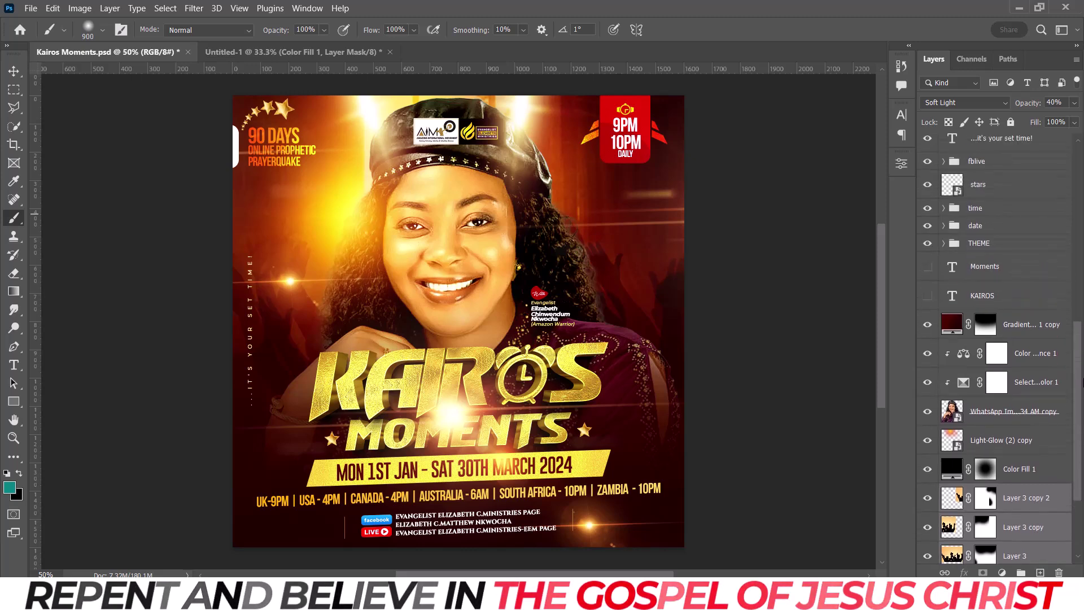
pyautogui.click(992, 442)
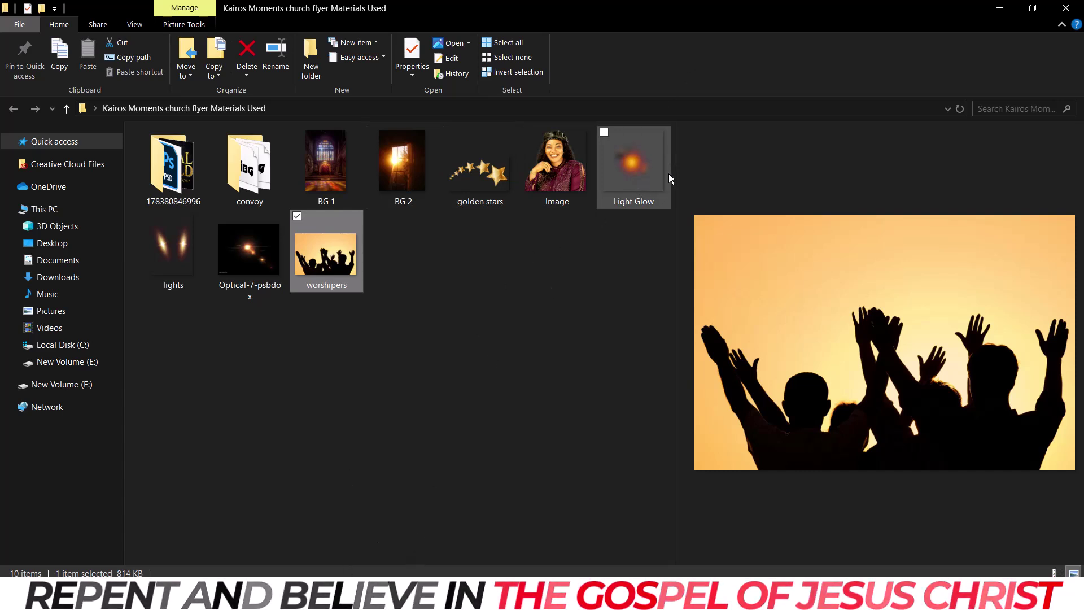
# Step: Place the Light Glow image from the flyer materials folder into Untitled-1 and reorder its layer directly below Image
pyautogui.click(647, 194)
pyautogui.moveTo(636, 167); pyautogui.dragTo(455, 199)
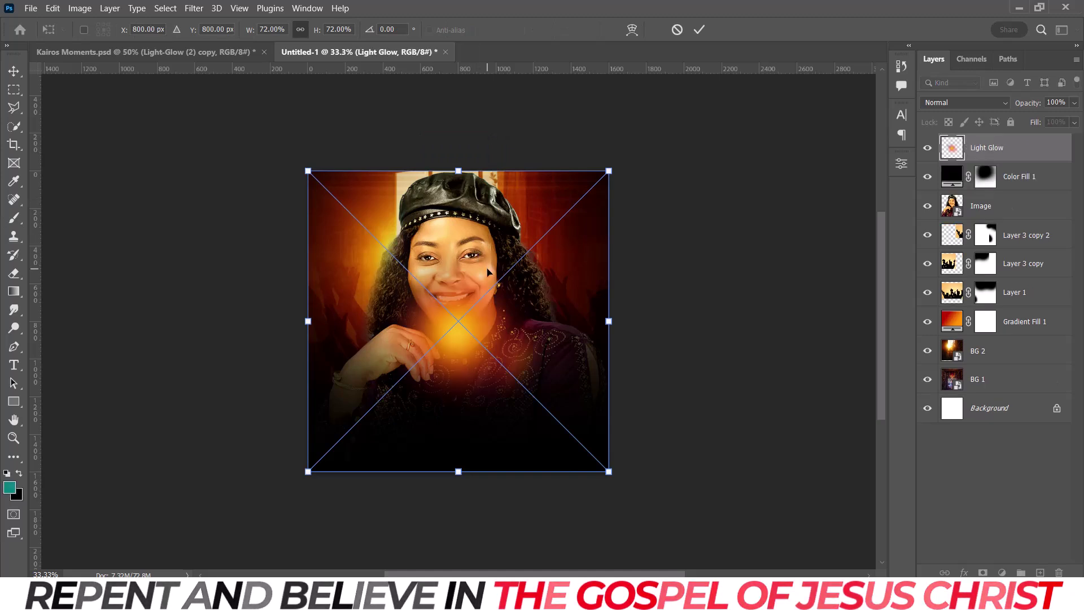
pyautogui.press('Return')
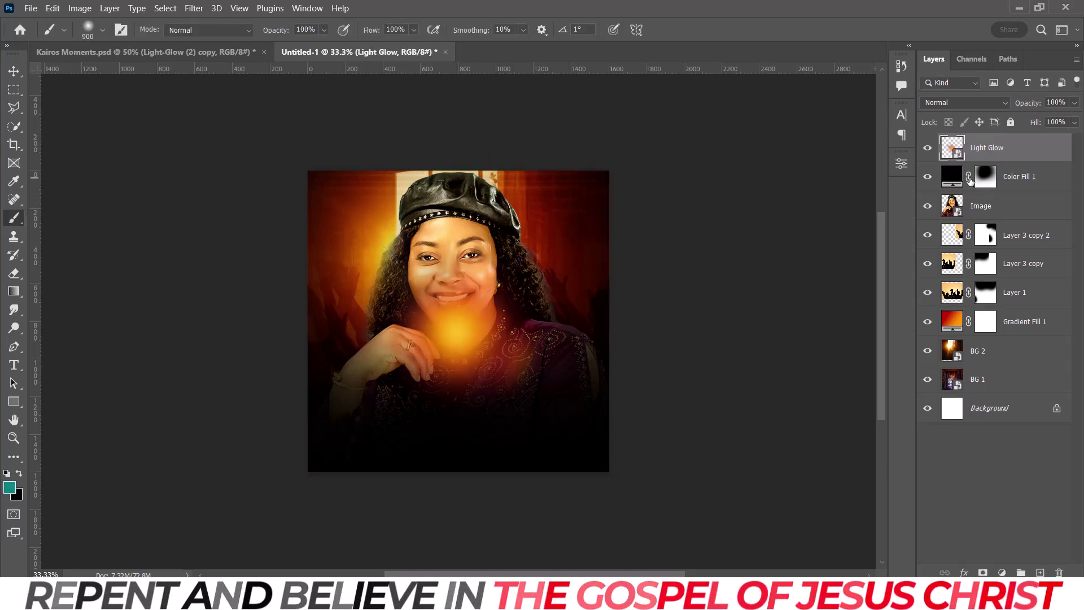
pyautogui.moveTo(994, 148); pyautogui.dragTo(1012, 221)
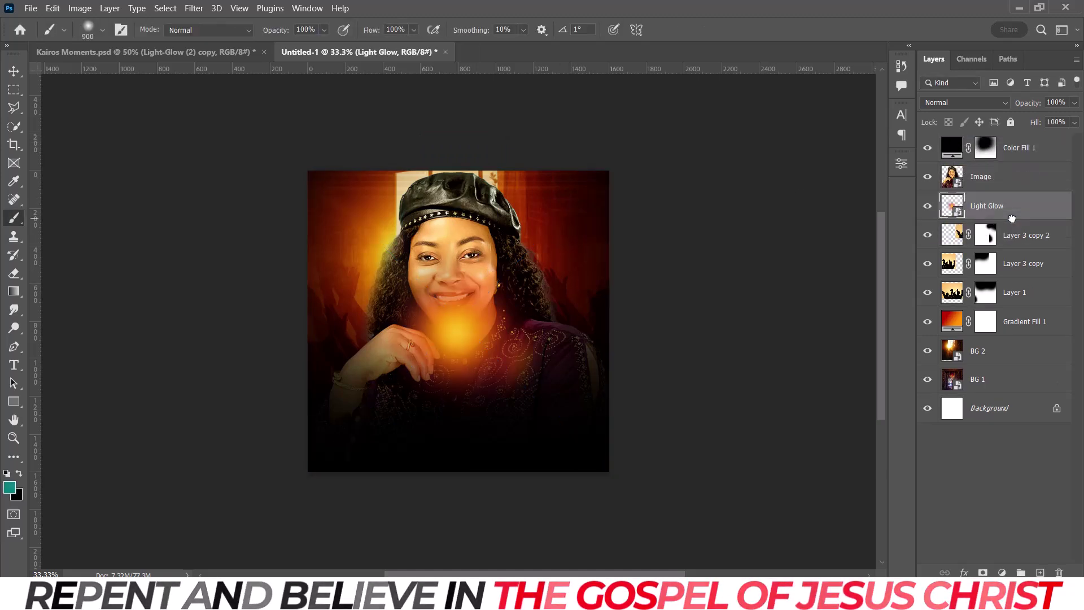
# Step: Move the Light Glow up behind the hat at the canvas's upper edge and set its blend mode to Screen
pyautogui.click(14, 71)
pyautogui.moveTo(474, 293); pyautogui.dragTo(449, 151)
pyautogui.moveTo(466, 202); pyautogui.dragTo(463, 124)
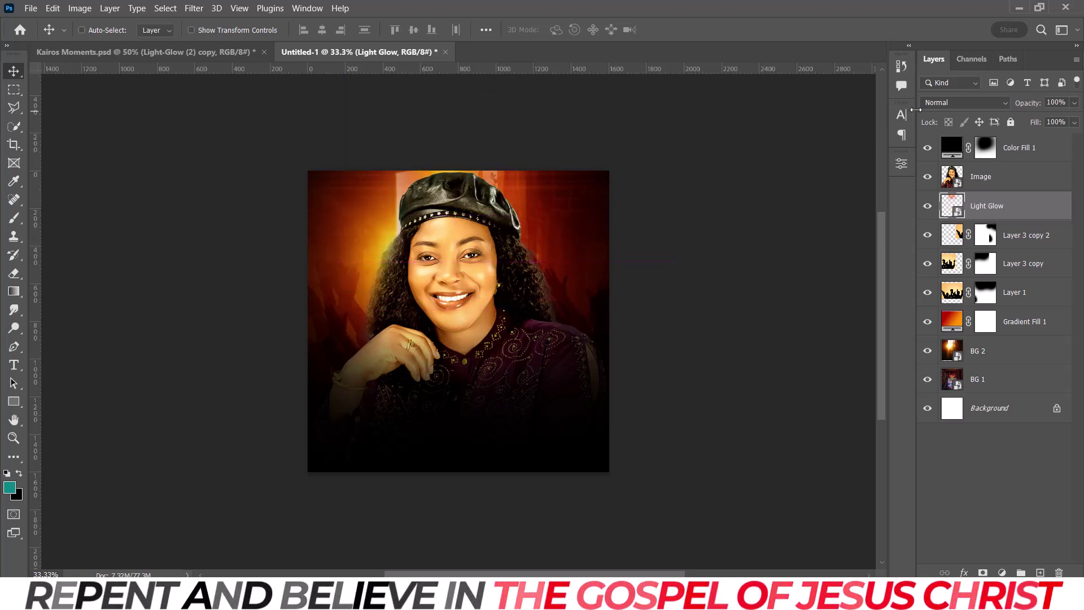
pyautogui.click(941, 105)
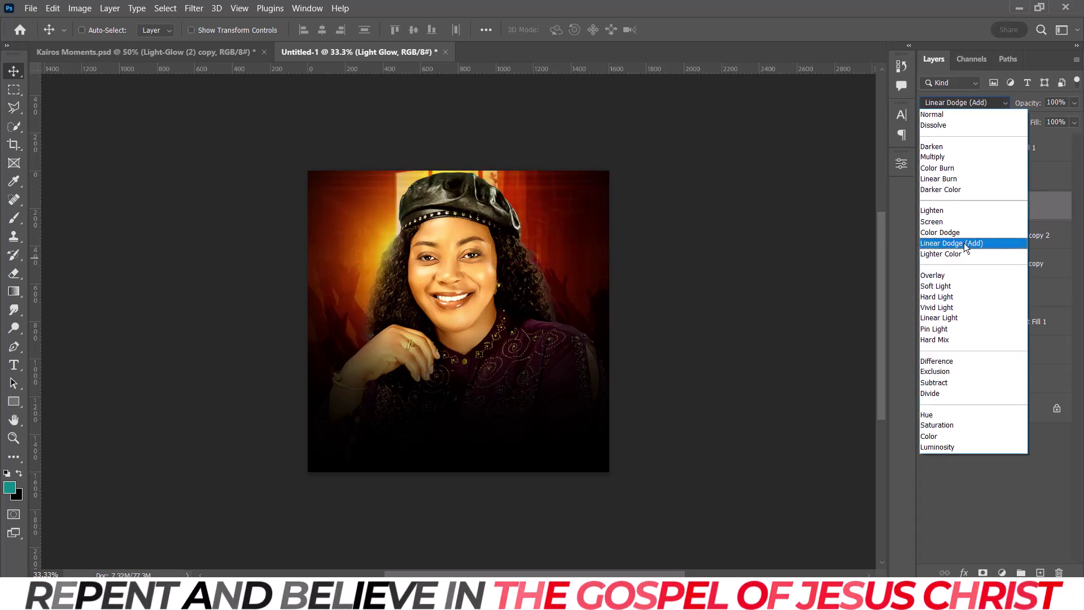
pyautogui.click(962, 222)
# Step: Enlarge the Light Glow to about 98% so it spreads across the background behind the head
pyautogui.press('ctrl')
pyautogui.hotkey('ctrl', 't')
pyautogui.moveTo(600, 318); pyautogui.dragTo(708, 367)
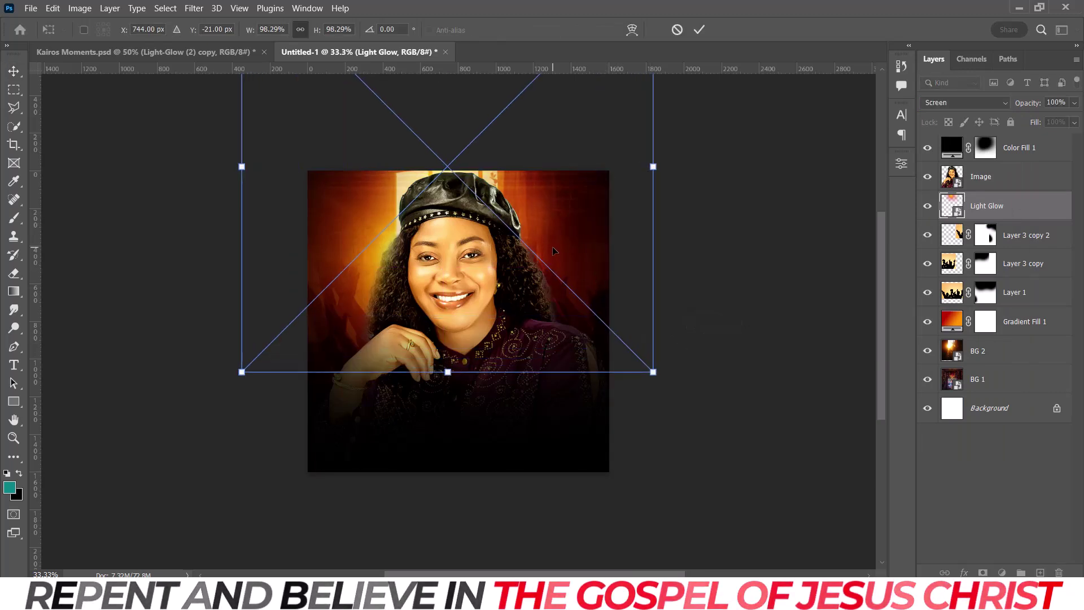
pyautogui.press('Return')
pyautogui.press('ctrl')
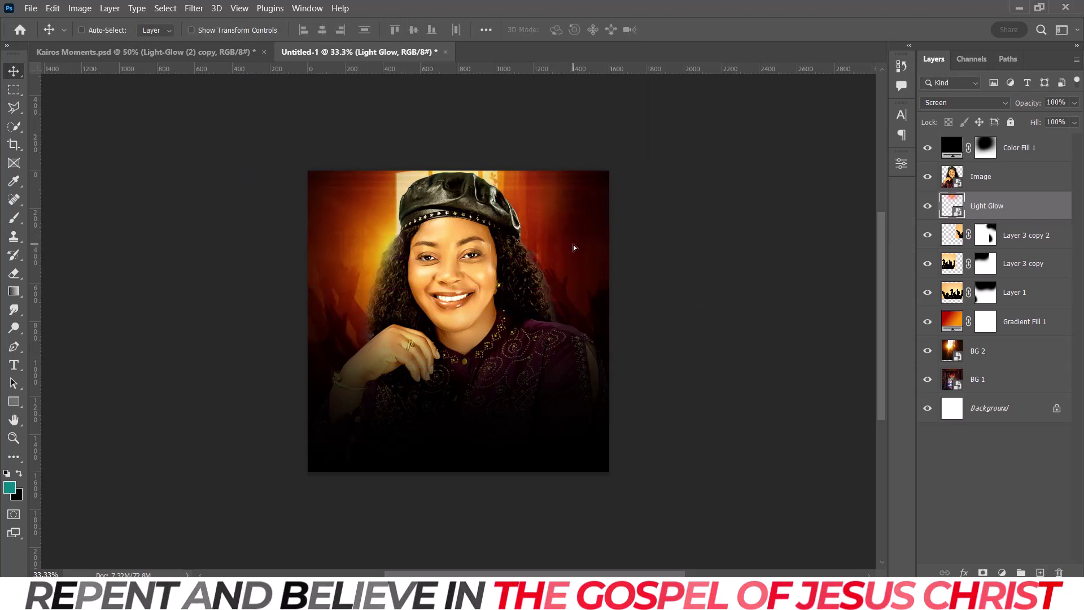
pyautogui.press('ctrl')
# Step: Select Color Fill 1, and examine the reference flyer's dark fade by toggling its gradient fill copy and Color Fill 1 layers
pyautogui.click(1016, 148)
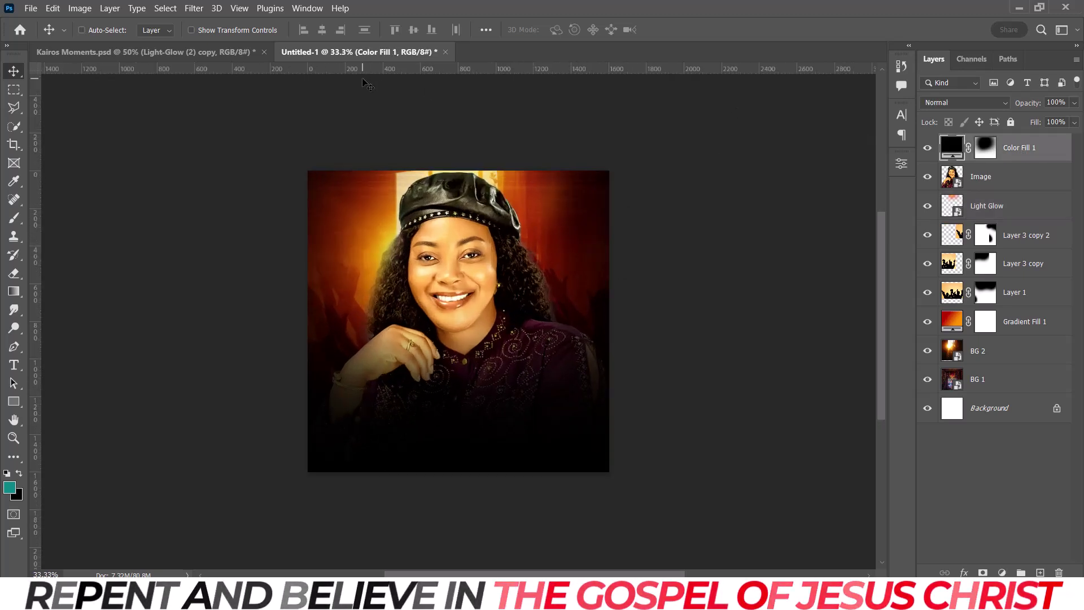
pyautogui.click(230, 56)
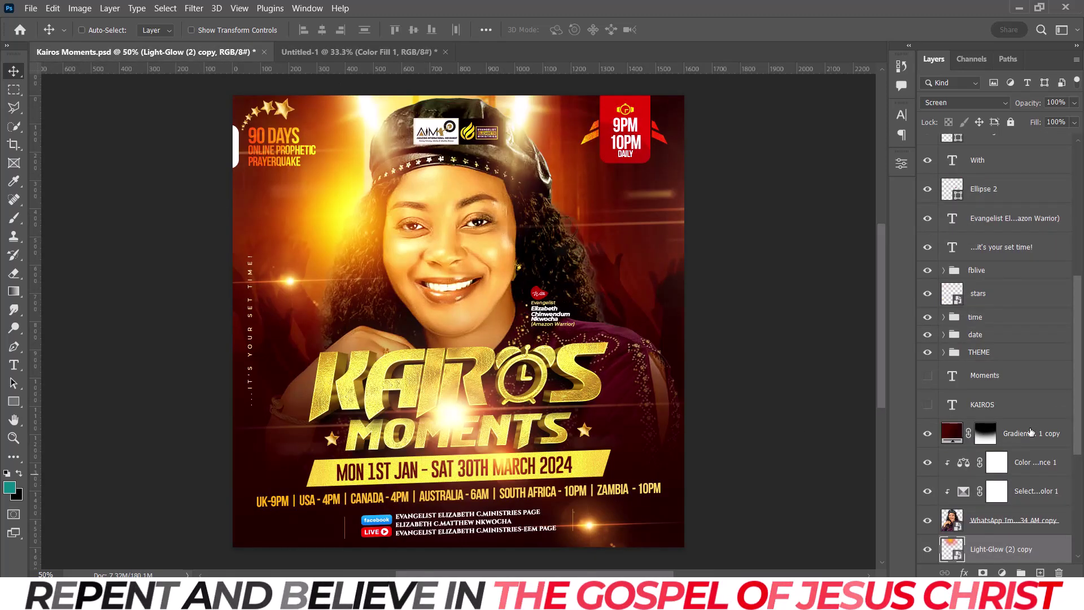
pyautogui.moveTo(1078, 429); pyautogui.dragTo(1081, 504)
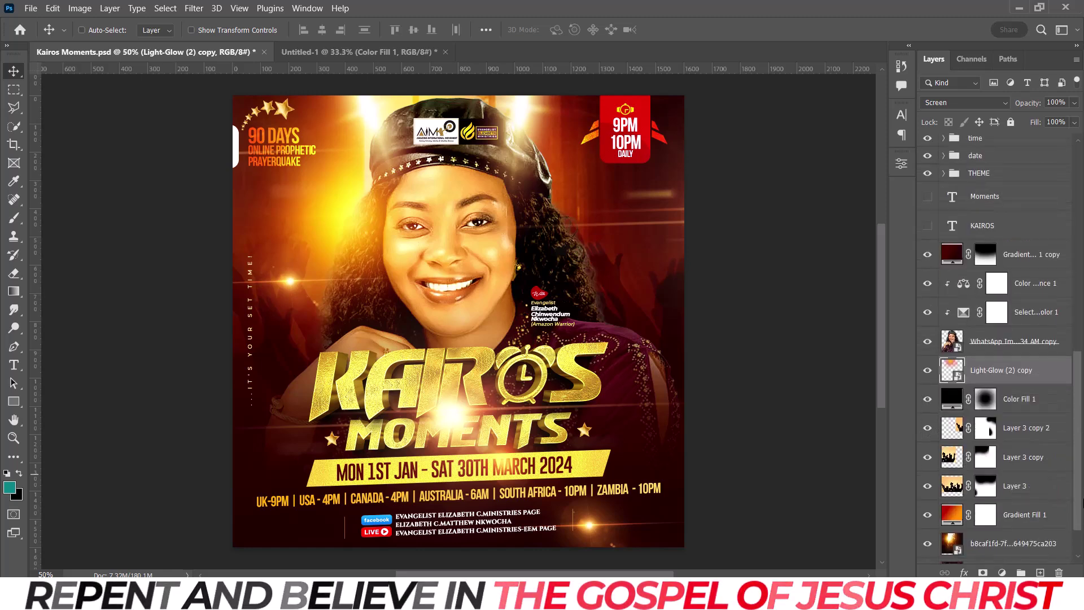
pyautogui.click(928, 259)
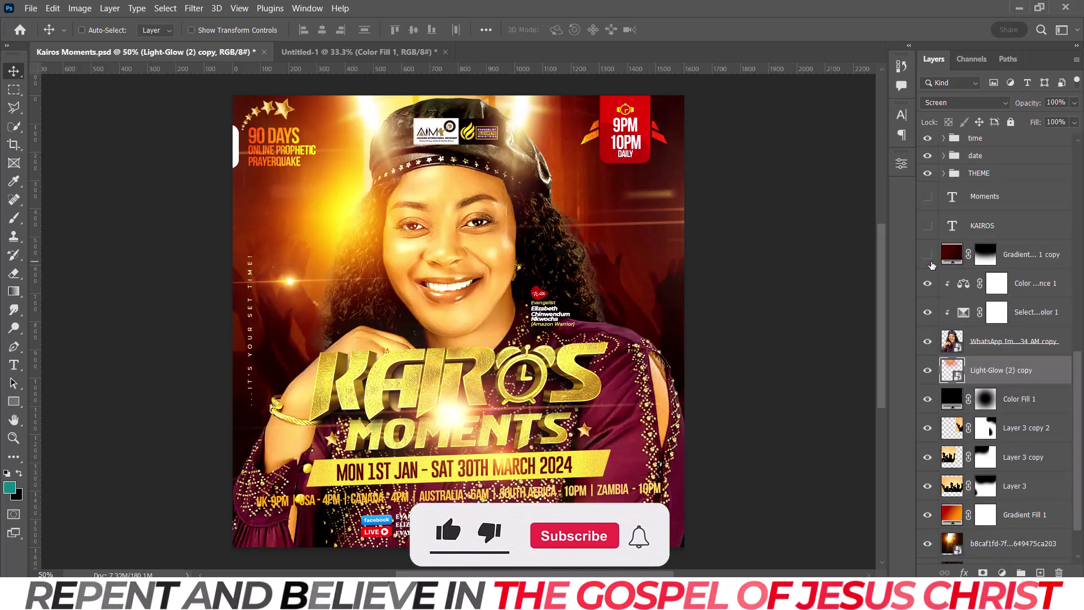
pyautogui.click(927, 255)
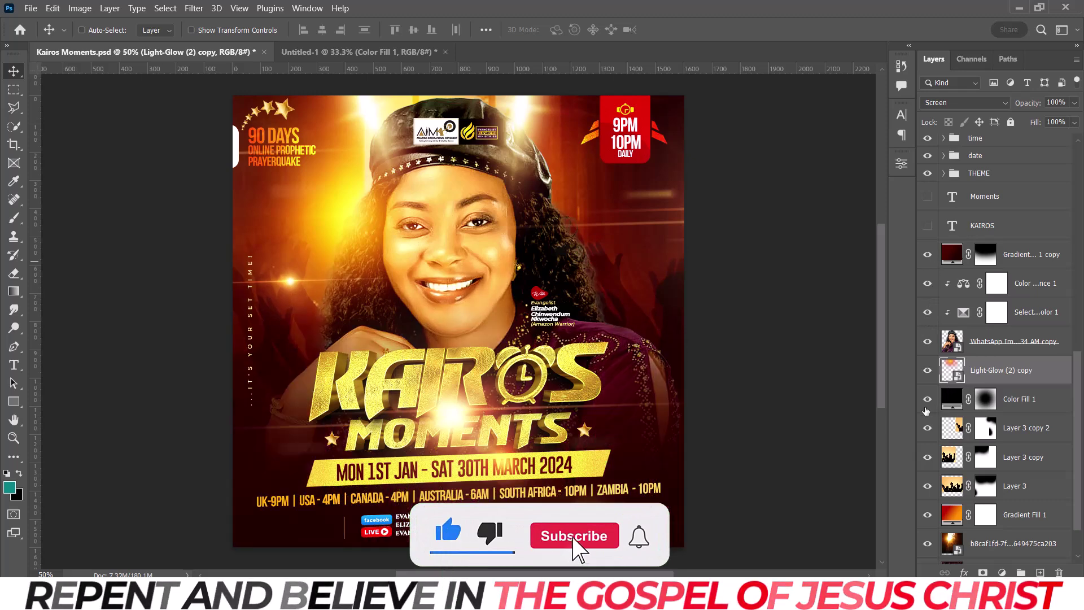
pyautogui.click(928, 399)
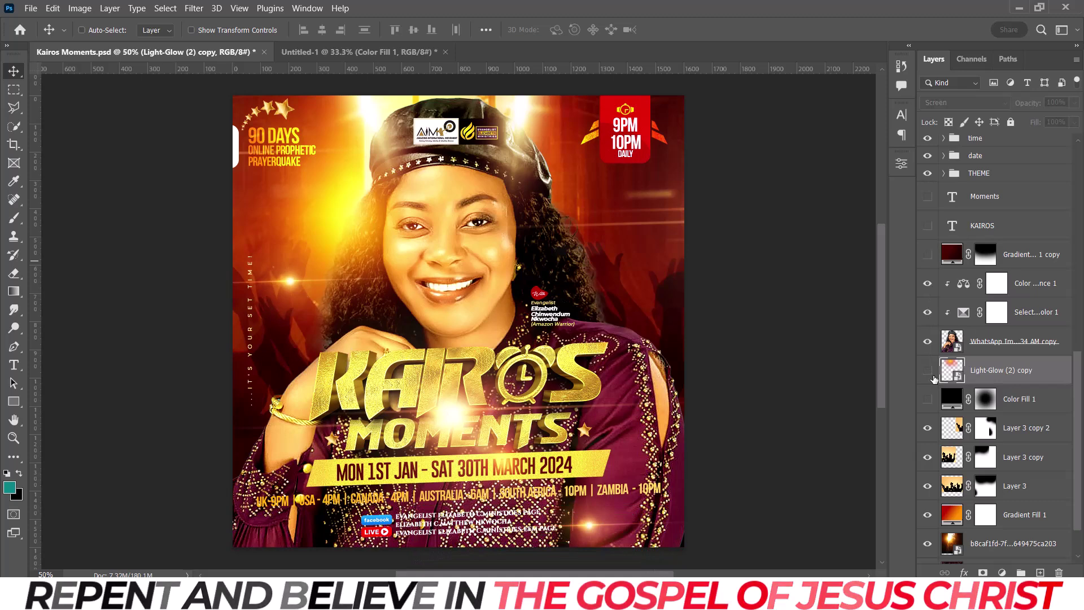
pyautogui.click(930, 399)
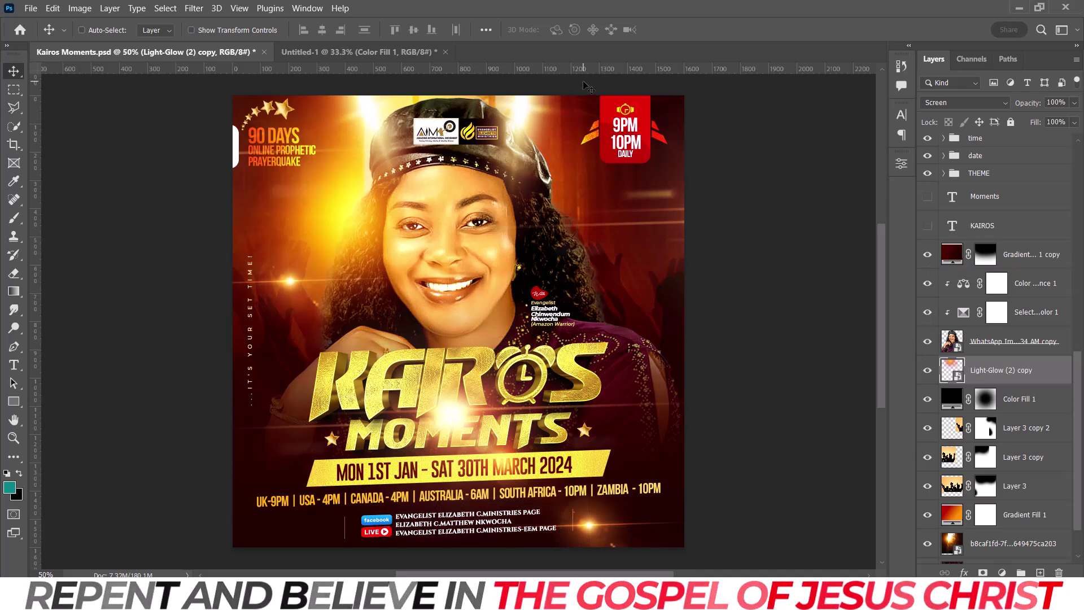
pyautogui.click(357, 51)
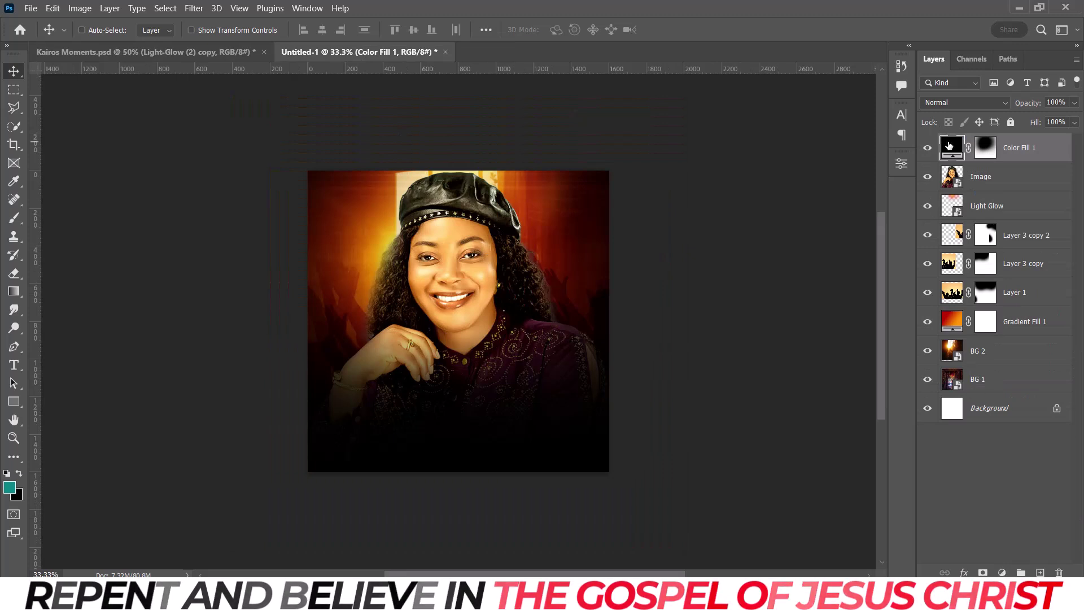
# Step: Recolour Color Fill 1 to a very dark red, sampling the canvas's right edge and darkening the sampled shade
pyautogui.doubleClick(949, 145)
pyautogui.click(610, 209)
pyautogui.click(610, 209)
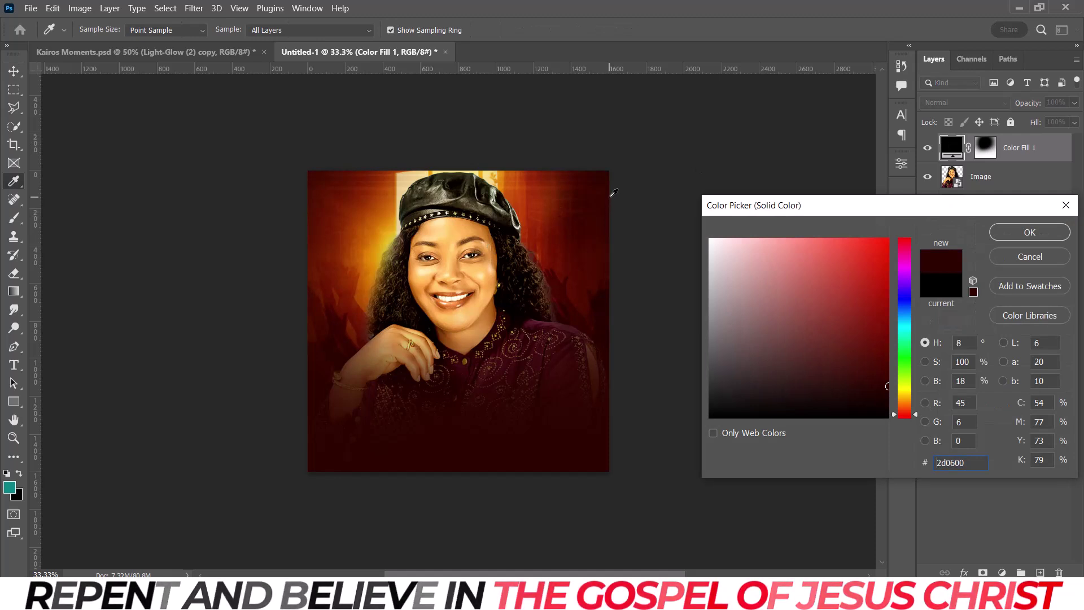
pyautogui.click(888, 397)
pyautogui.click(1029, 232)
pyautogui.press('v')
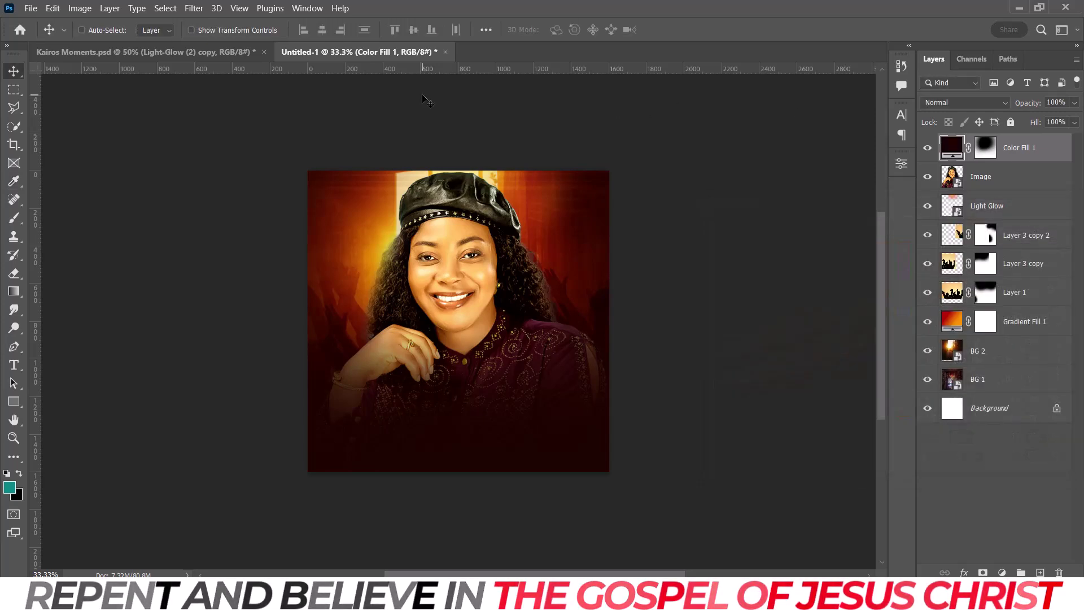
# Step: Paint white with a 1300 px brush along the canvas's lower part on the Color Fill 1 mask to strengthen the dark red fade
pyautogui.click(202, 52)
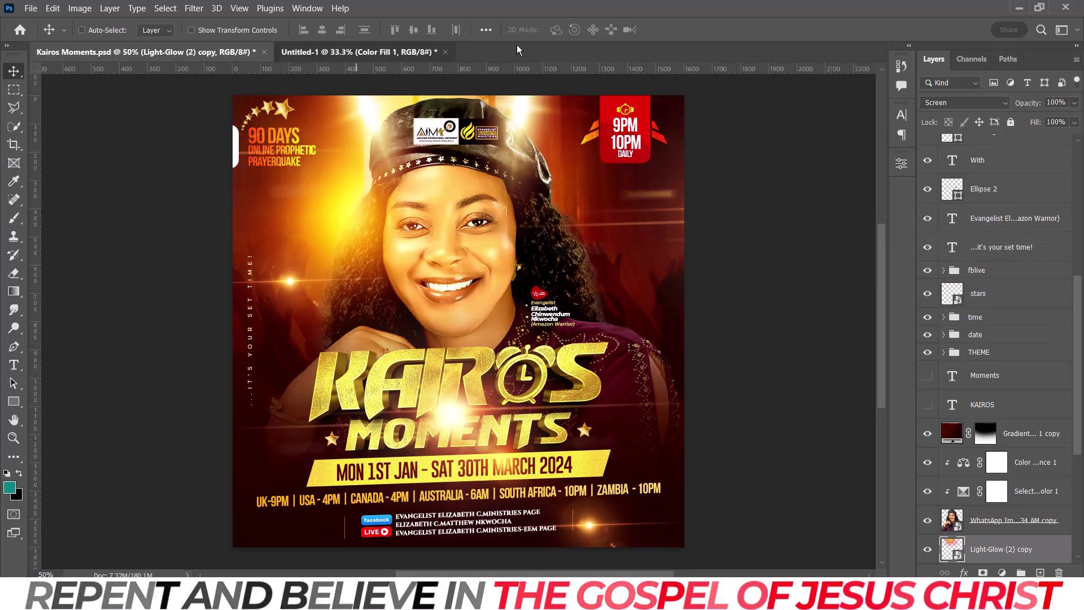
pyautogui.click(357, 52)
pyautogui.click(983, 150)
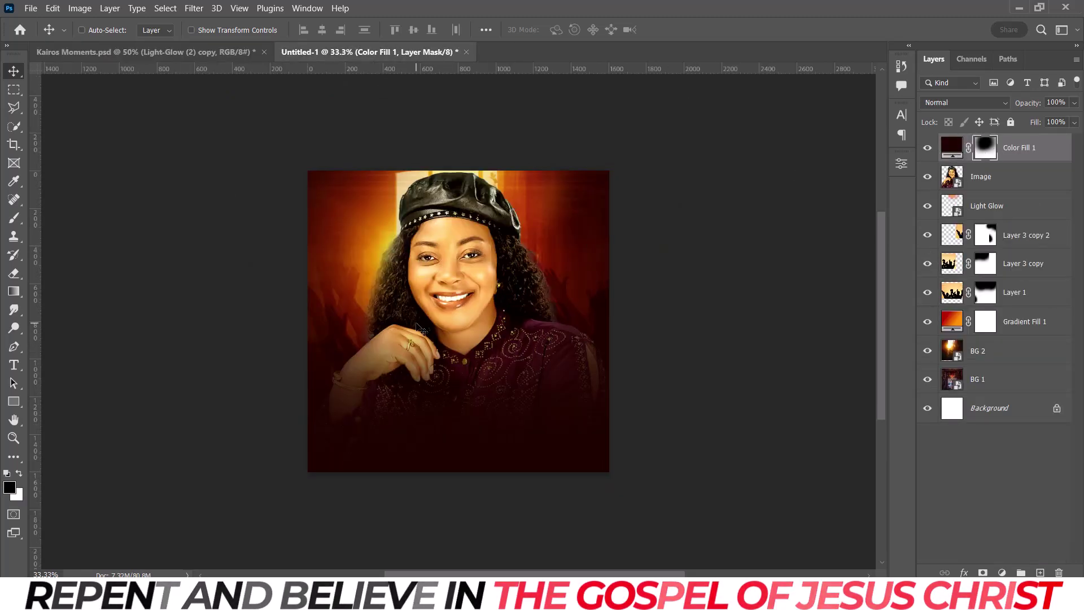
pyautogui.click(13, 218)
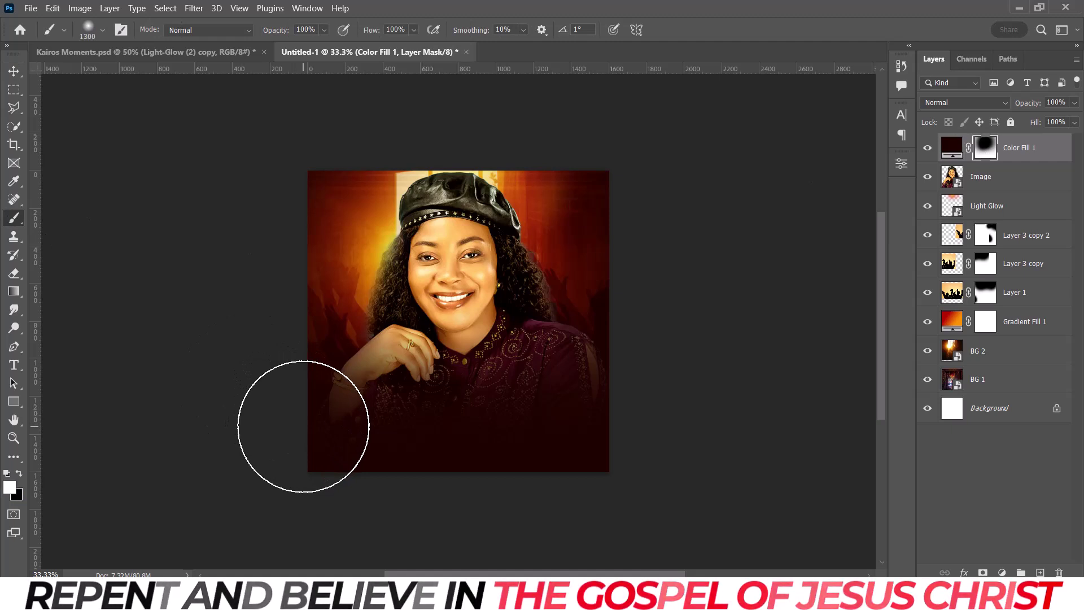
pyautogui.moveTo(309, 452)
pyautogui.mouseDown()
pyautogui.moveTo(338, 448)
pyautogui.moveTo(362, 464)
pyautogui.moveTo(489, 479)
pyautogui.moveTo(614, 460)
pyautogui.mouseUp()
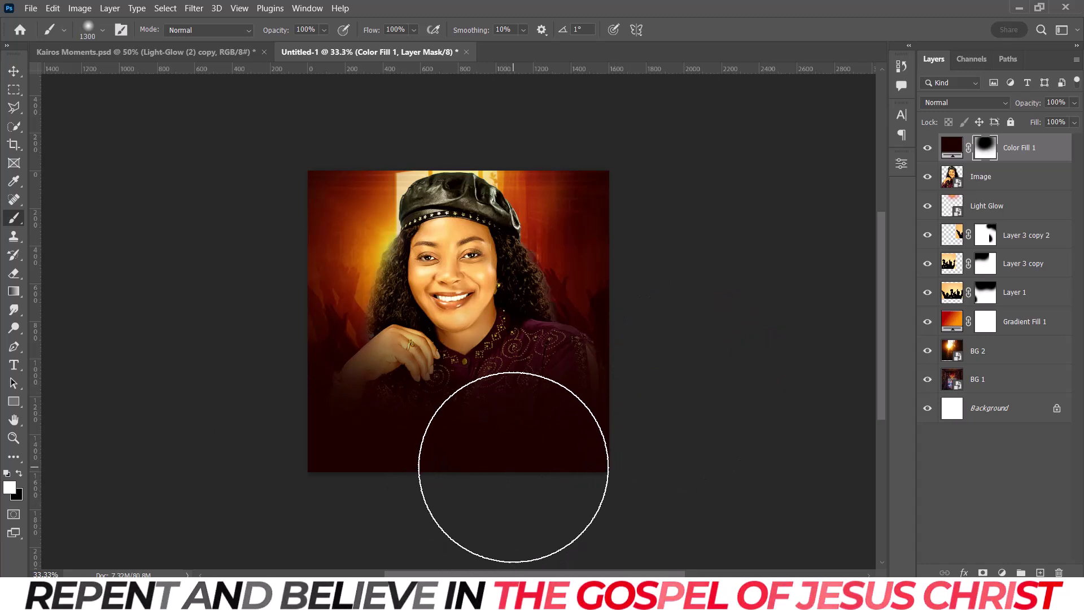
pyautogui.moveTo(436, 472)
pyautogui.mouseDown()
pyautogui.moveTo(411, 453)
pyautogui.moveTo(379, 462)
pyautogui.moveTo(551, 438)
pyautogui.mouseUp()
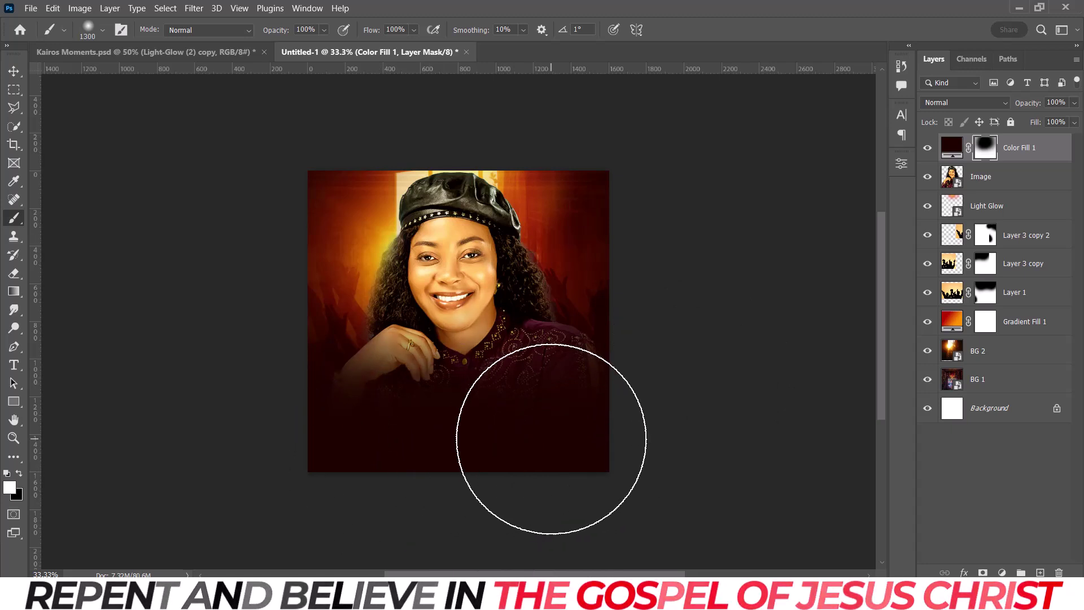
pyautogui.press('v')
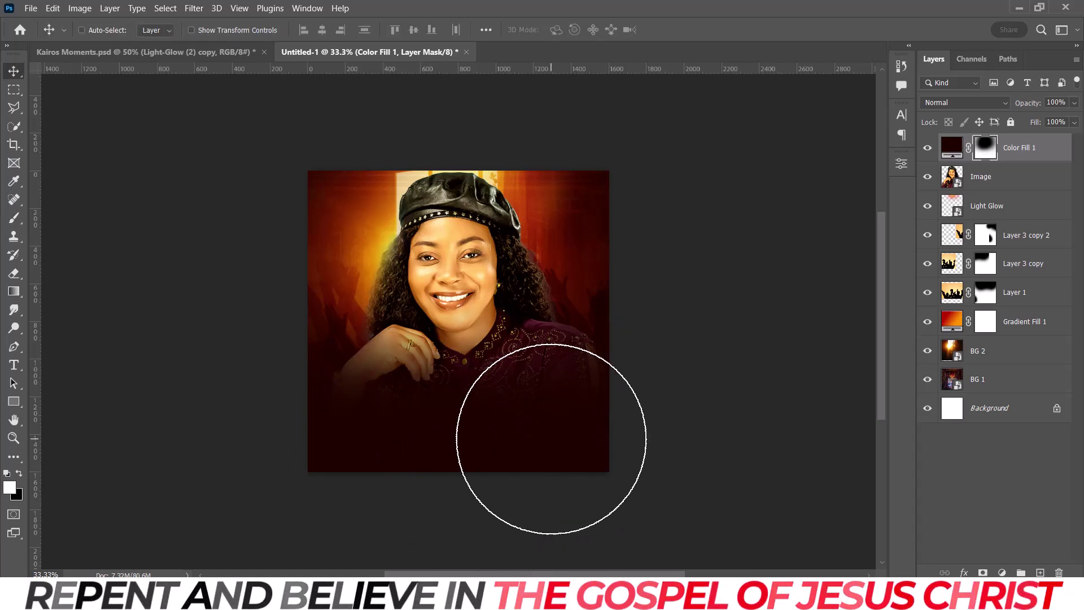
# Step: Copy the THEME title group from Kairos Moments.psd into Untitled-1 over the portrait's lower part
pyautogui.click(179, 55)
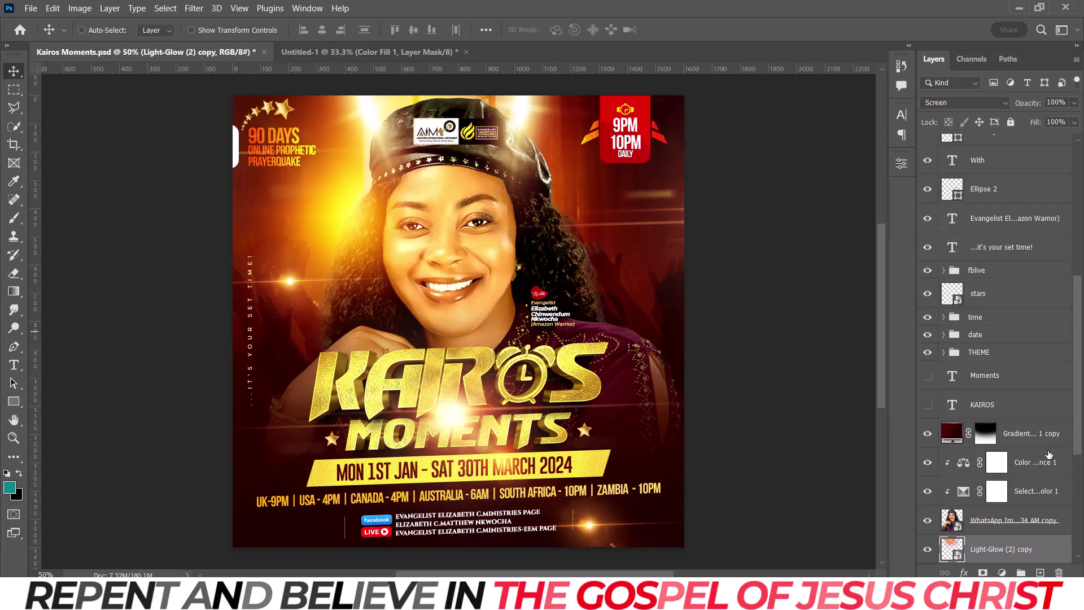
pyautogui.click(975, 354)
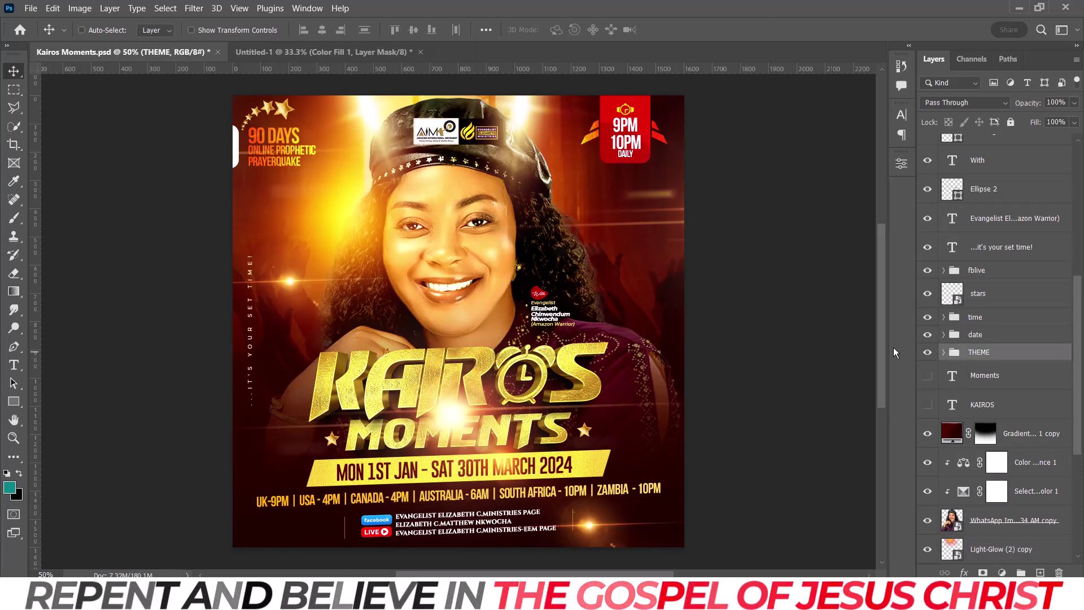
pyautogui.moveTo(527, 353); pyautogui.dragTo(327, 56)
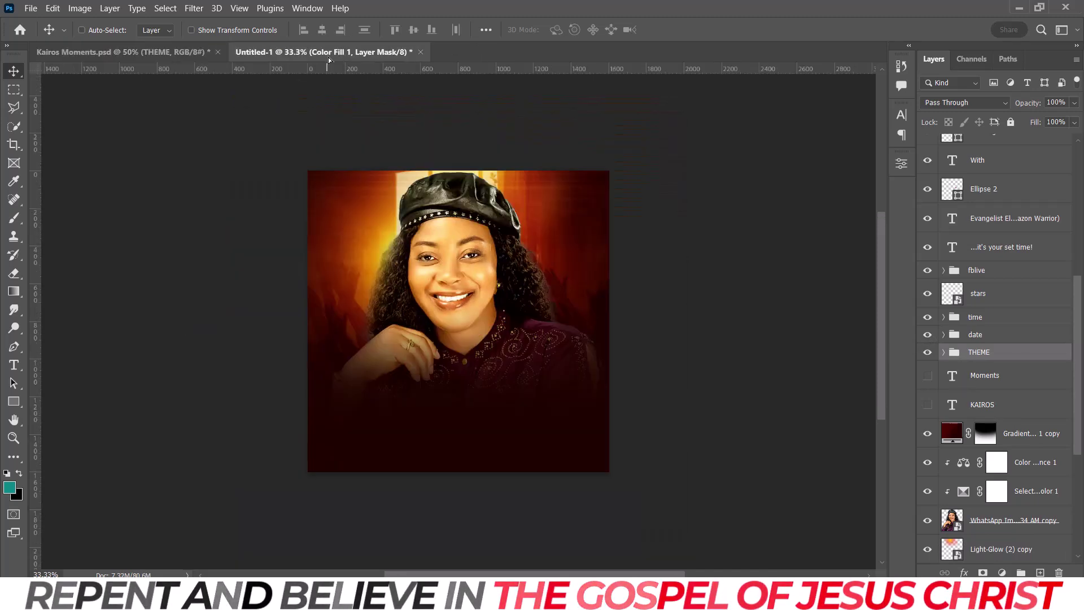
pyautogui.moveTo(460, 341); pyautogui.dragTo(460, 341)
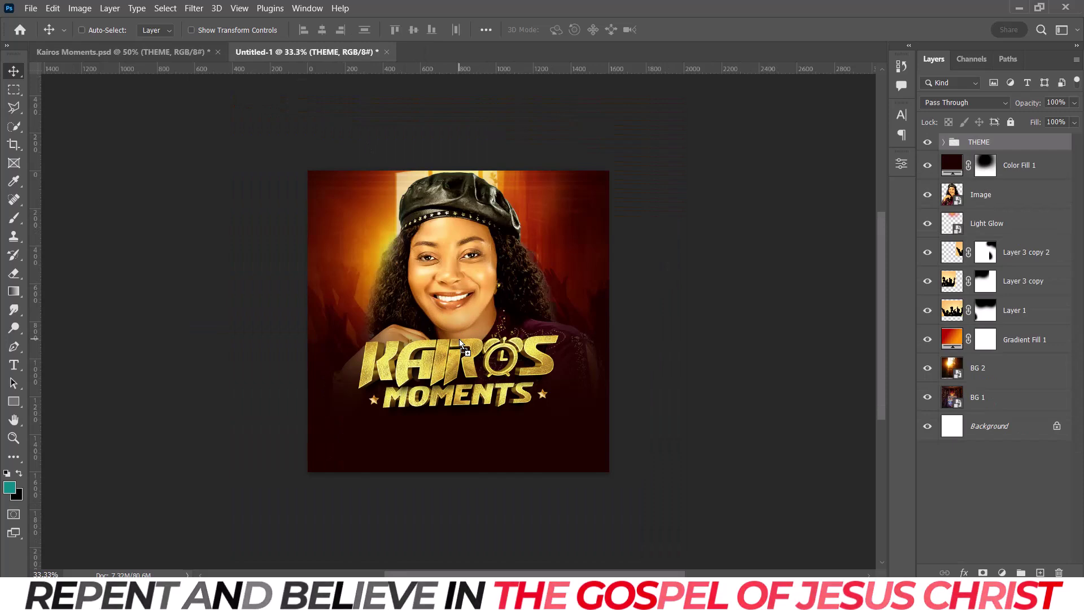
pyautogui.hotkey('ctrl', '+')
pyautogui.hotkey('ctrl', '+')
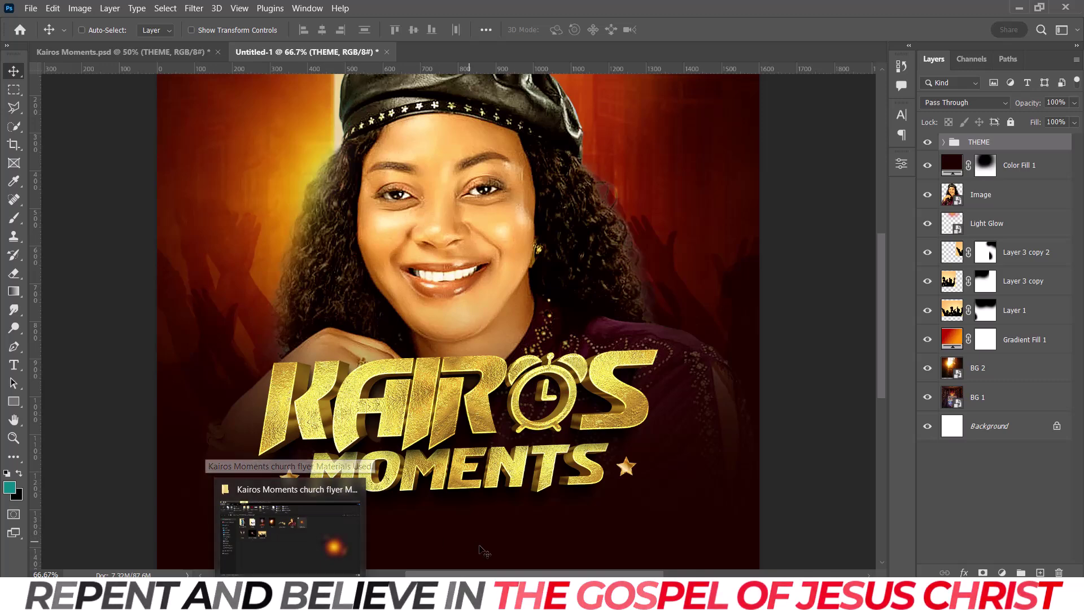
# Step: Switch to File Explorer and open the BG & PNG folder on New Volume (E:)
pyautogui.press('super+d')
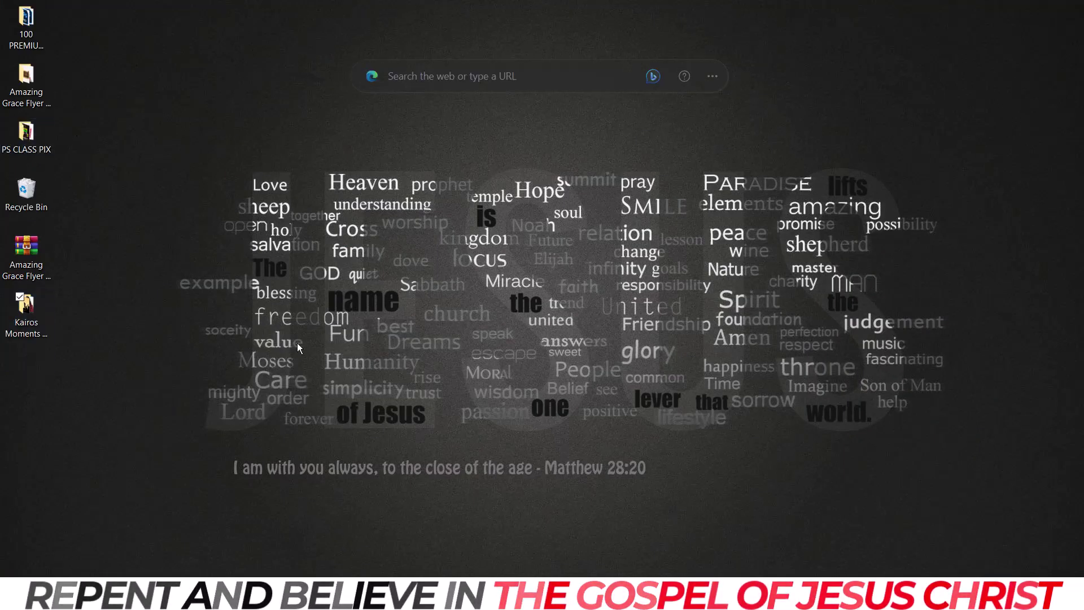
pyautogui.press('super+e')
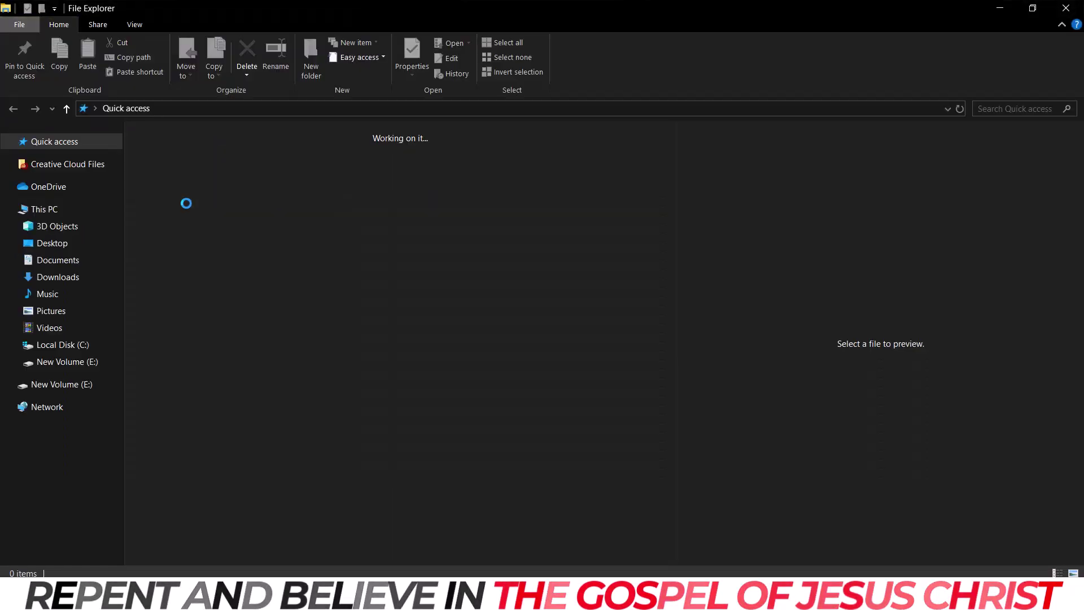
pyautogui.click(60, 212)
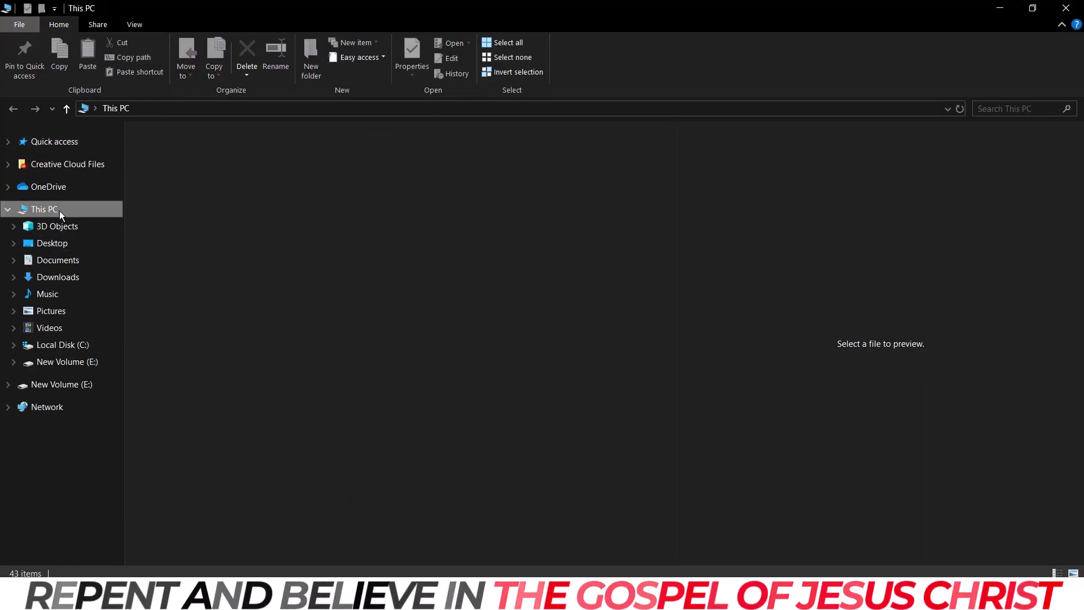
pyautogui.doubleClick(420, 307)
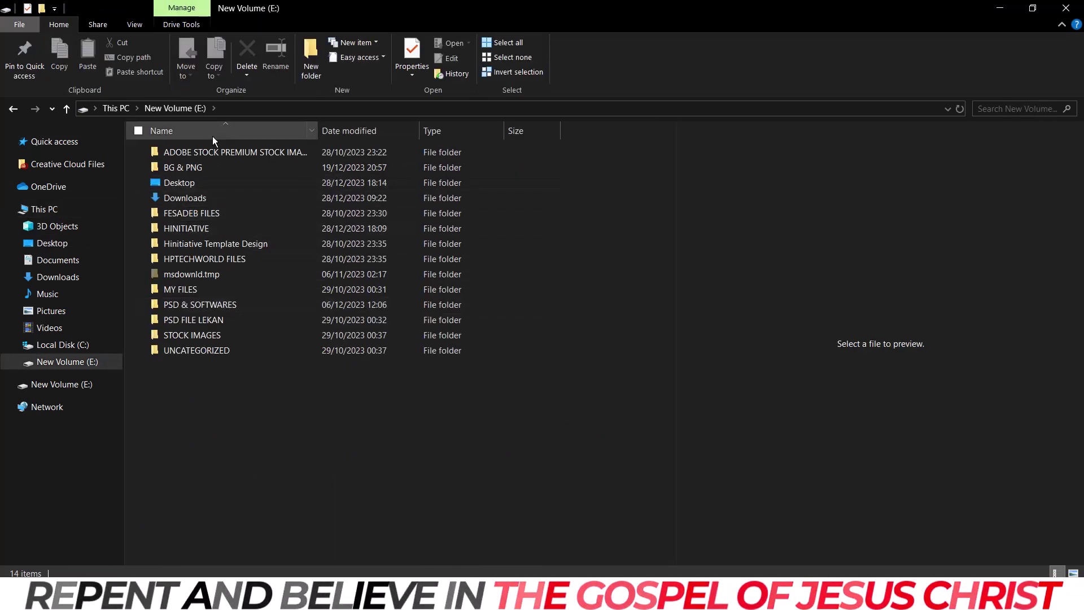
pyautogui.doubleClick(220, 177)
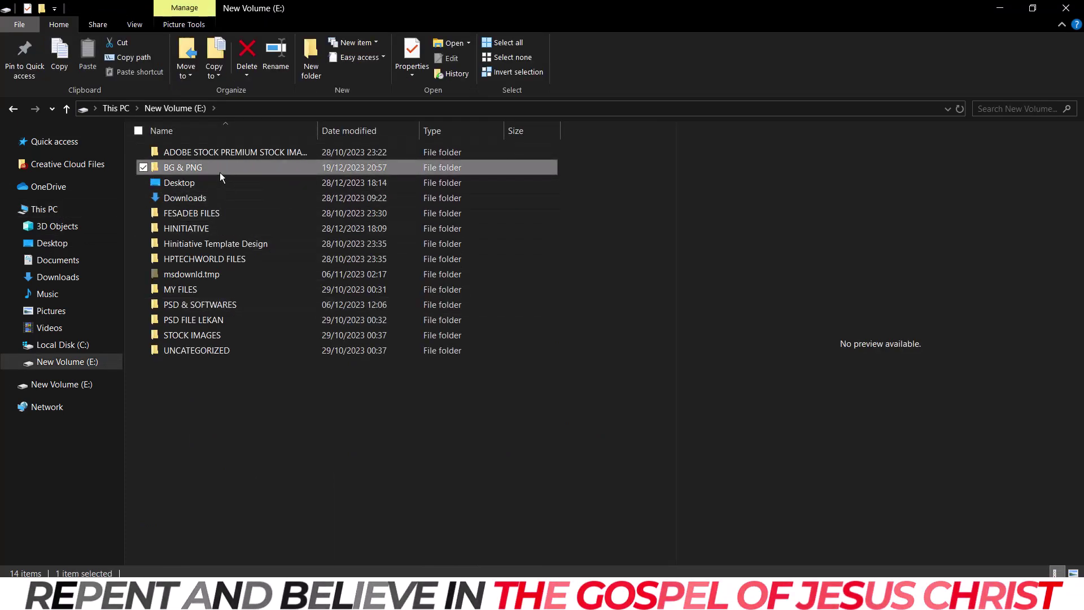
# Step: Look through the images whose names begin with C for the clock used in the title
pyautogui.click(398, 353)
pyautogui.press('c')
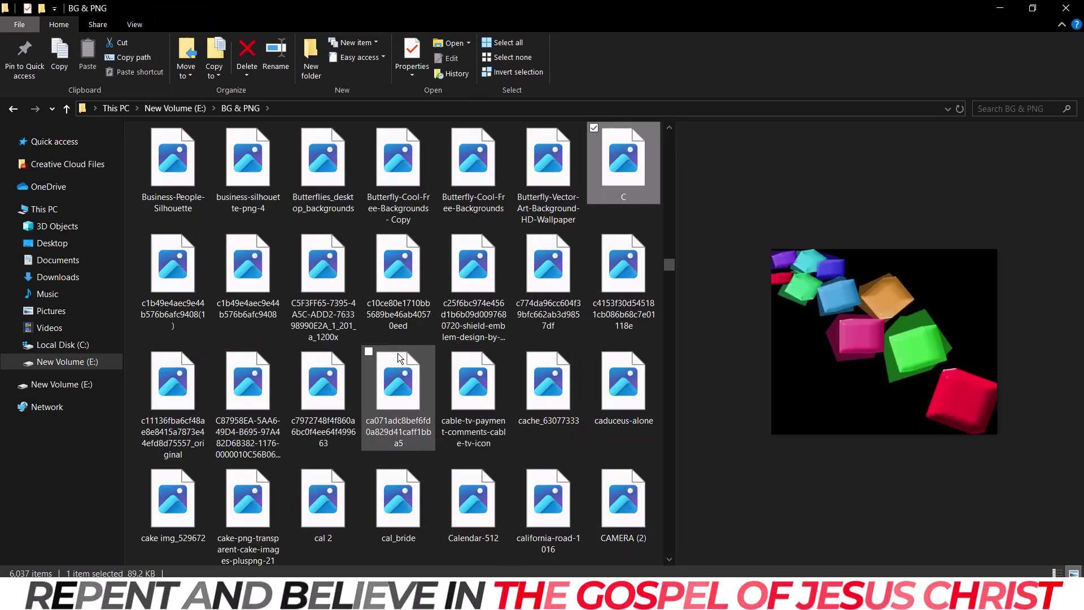
pyautogui.press('Down')
pyautogui.press('Down')
pyautogui.press('Down')
pyautogui.press('Down')
pyautogui.press('Down')
pyautogui.press('Down')
pyautogui.press('Down')
pyautogui.press('Down')
pyautogui.press('Down')
pyautogui.press('Down')
pyautogui.press('Down')
pyautogui.press('Down')
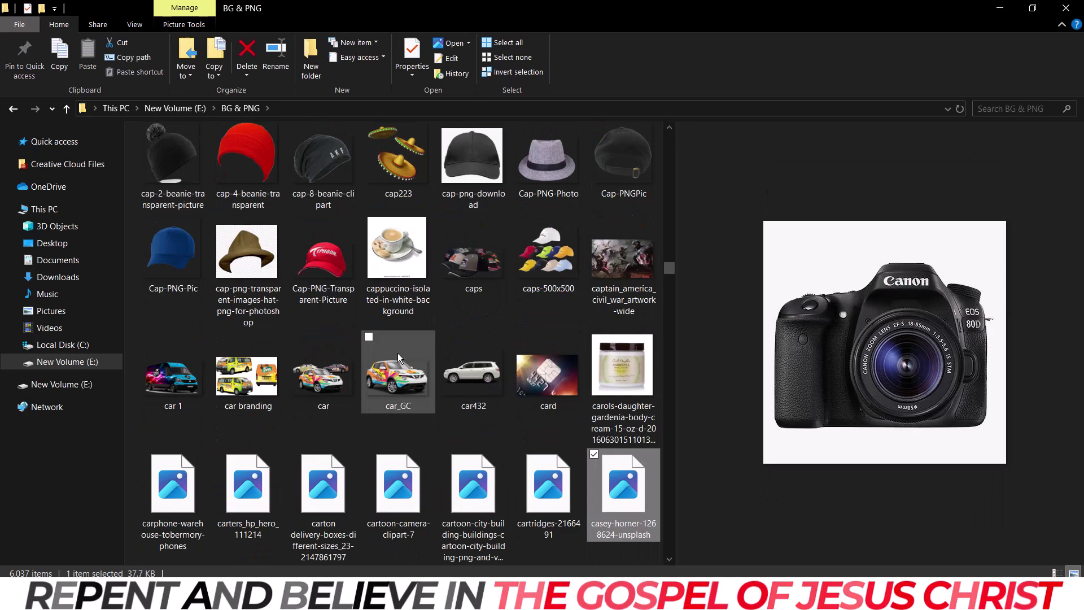
pyautogui.press('Down')
pyautogui.press('Down')
pyautogui.press('Down')
pyautogui.press('Down')
pyautogui.press('Down')
pyautogui.press('Down')
pyautogui.press('Down')
pyautogui.press('Down')
pyautogui.press('Down')
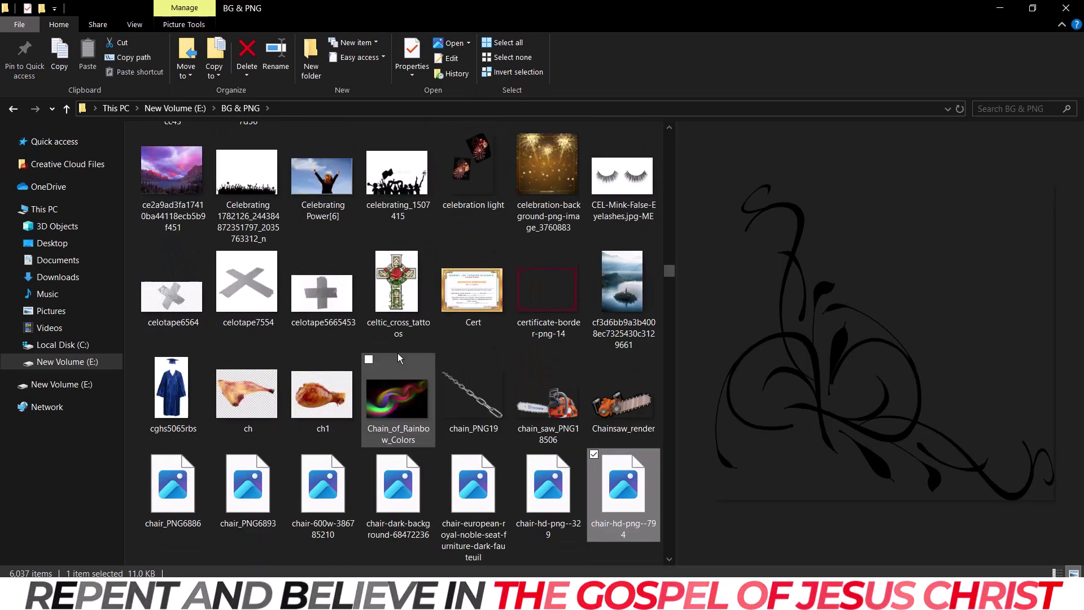
pyautogui.press('Down')
pyautogui.press('Down')
pyautogui.press('Down')
pyautogui.press('Down')
pyautogui.press('Down')
pyautogui.press('Down')
pyautogui.press('Down')
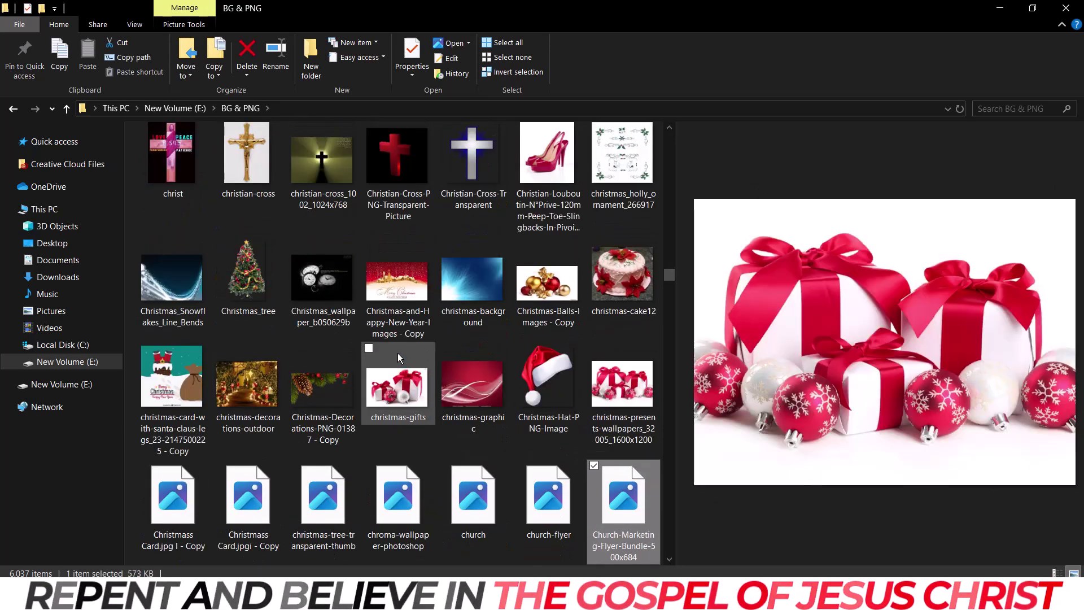
pyautogui.press('Down')
pyautogui.press('Down')
pyautogui.press('Down')
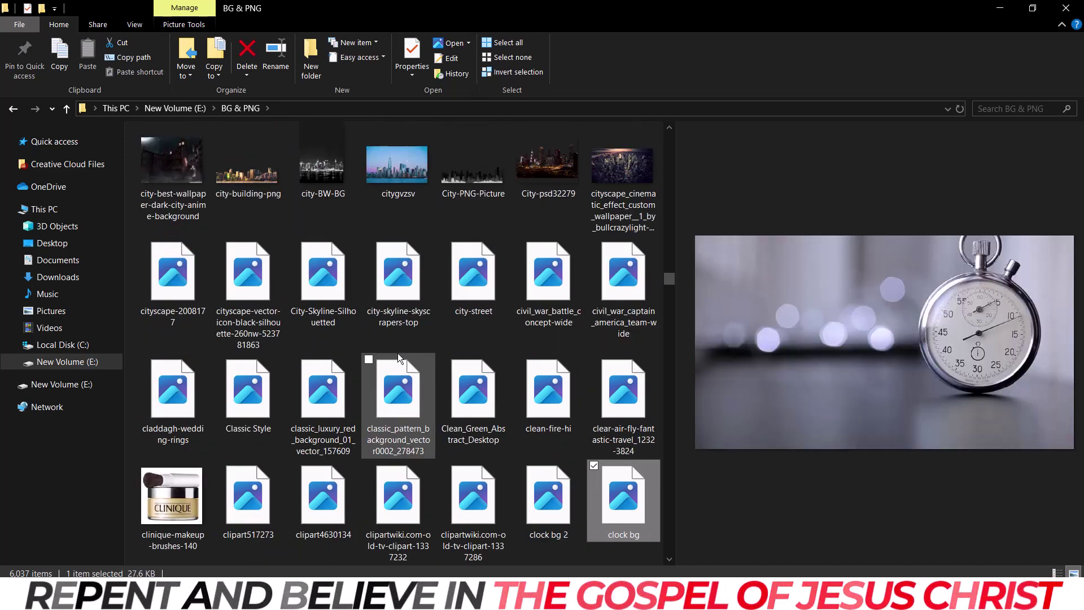
pyautogui.press('Left')
pyautogui.press('Left')
pyautogui.press('Down')
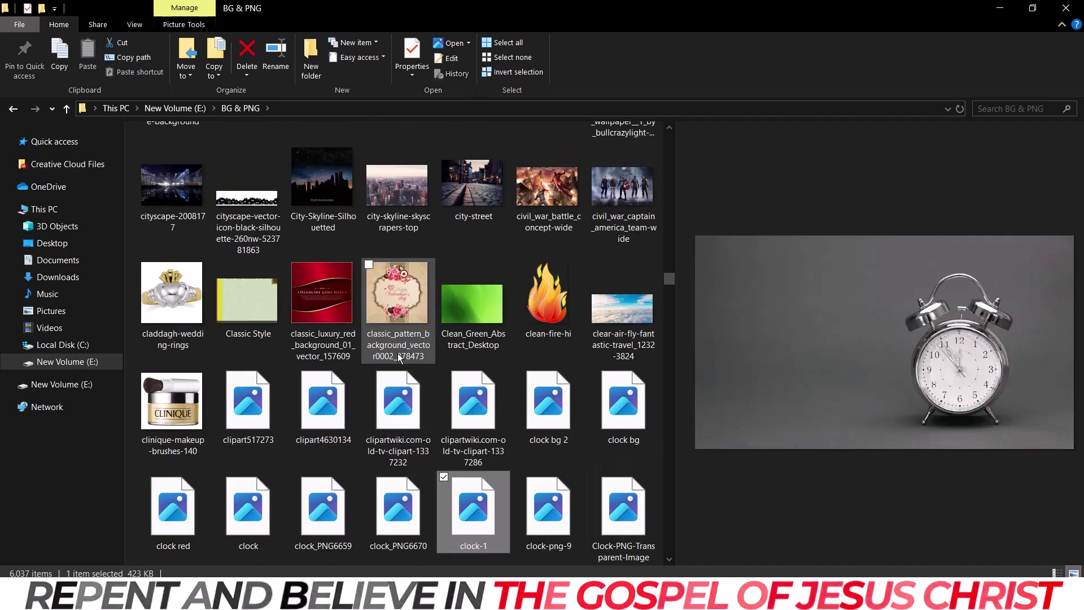
pyautogui.press('Left')
pyautogui.press('Left')
pyautogui.press('Left')
pyautogui.press('Left')
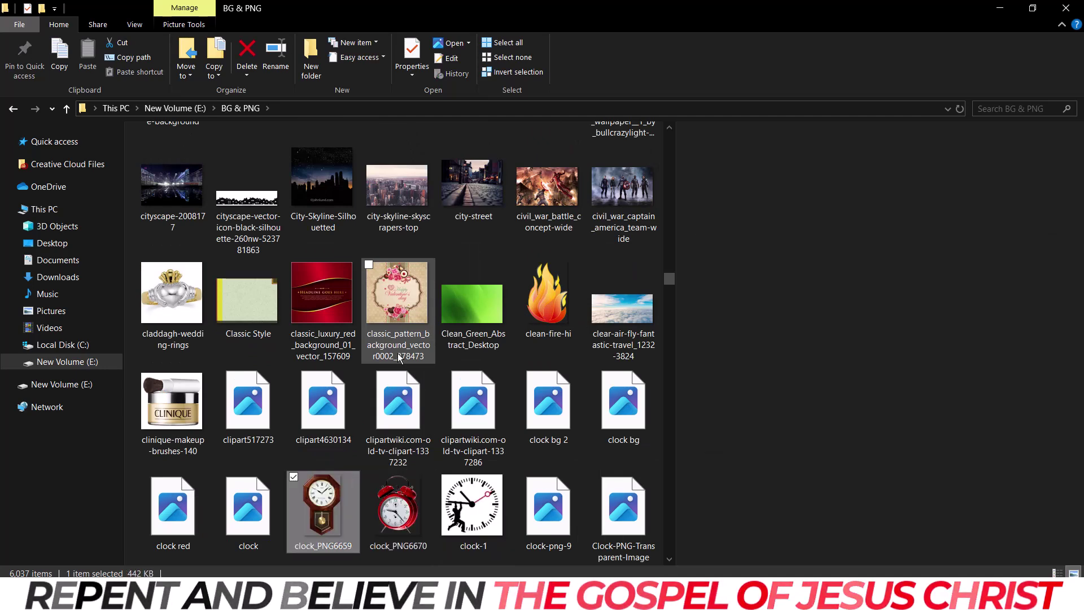
pyautogui.press('Right')
pyautogui.press('Right')
pyautogui.press('Right')
pyautogui.press('Right')
pyautogui.press('Right')
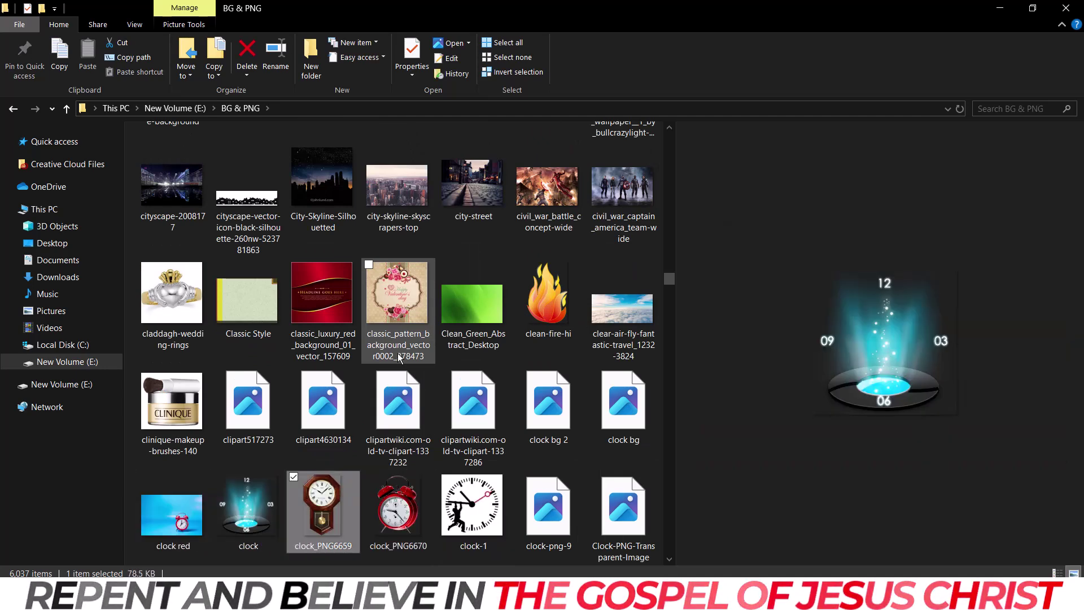
pyautogui.press('Right')
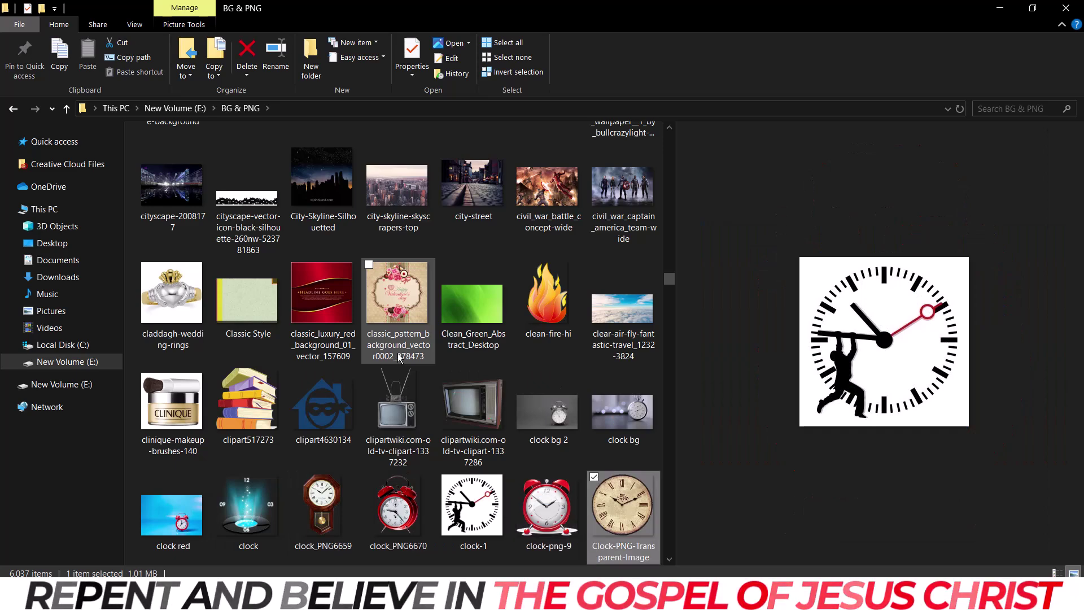
pyautogui.press('Down')
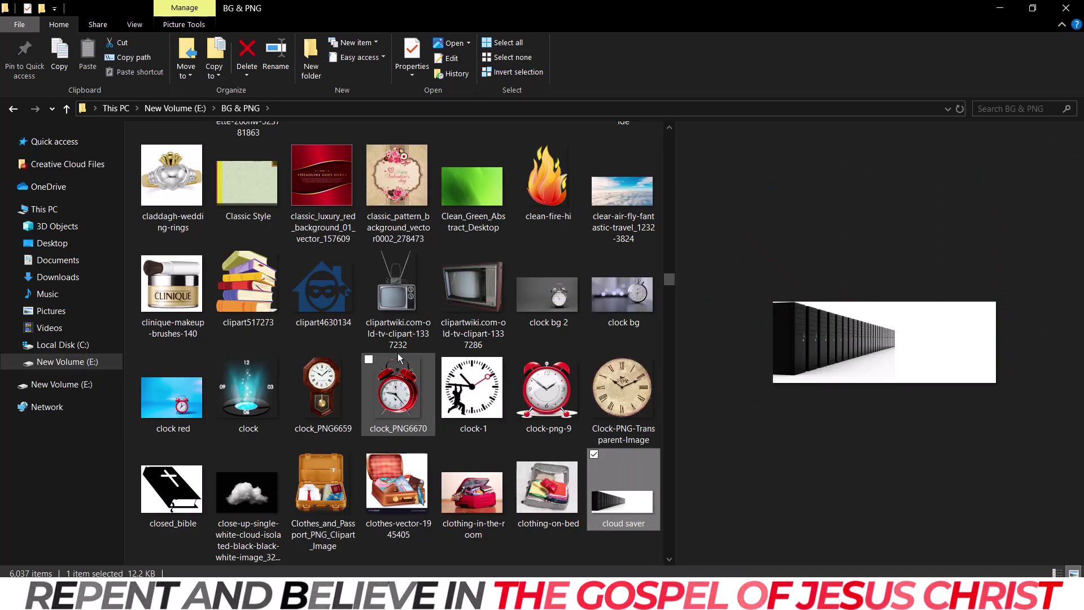
pyautogui.press('Up')
pyautogui.press('Left')
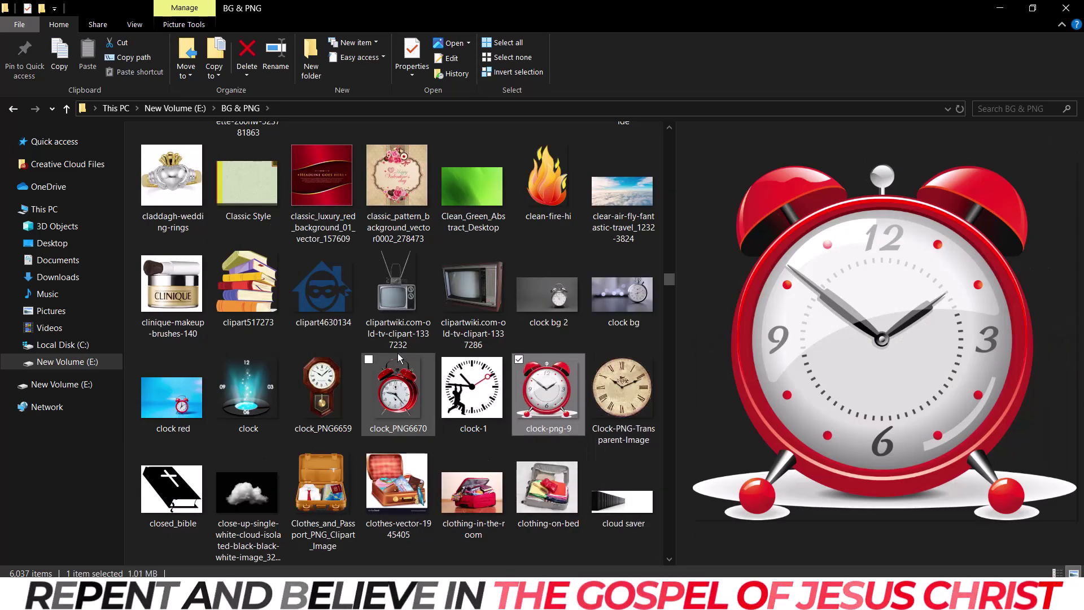
# Step: Look through the images whose names begin with T for the alarm clock icon
pyautogui.press('t')
pyautogui.press('Down')
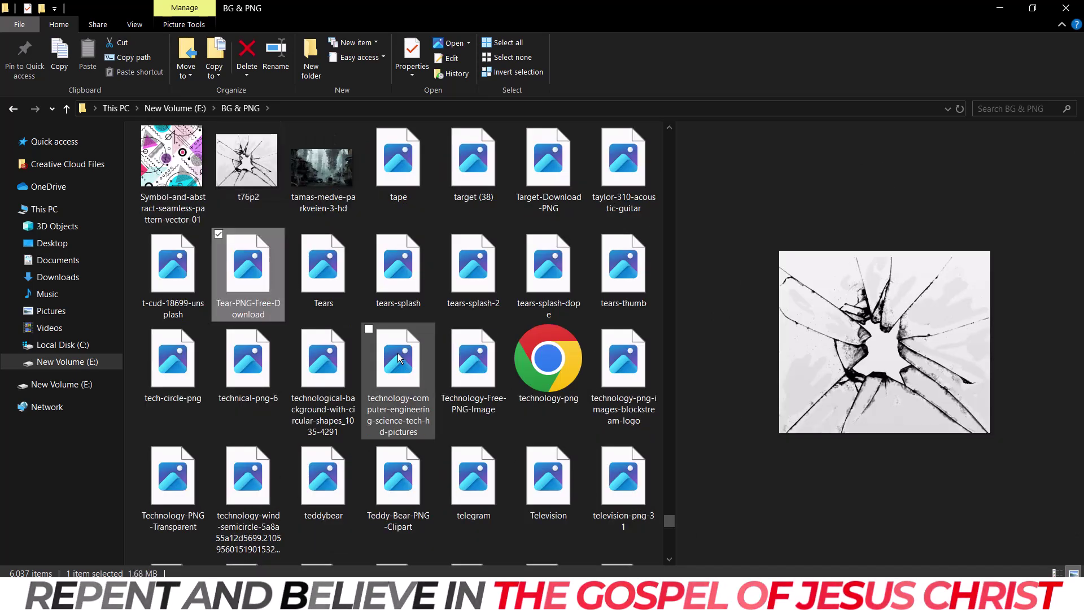
pyautogui.press('Down')
pyautogui.press('Down')
pyautogui.press('Down')
pyautogui.press('Down')
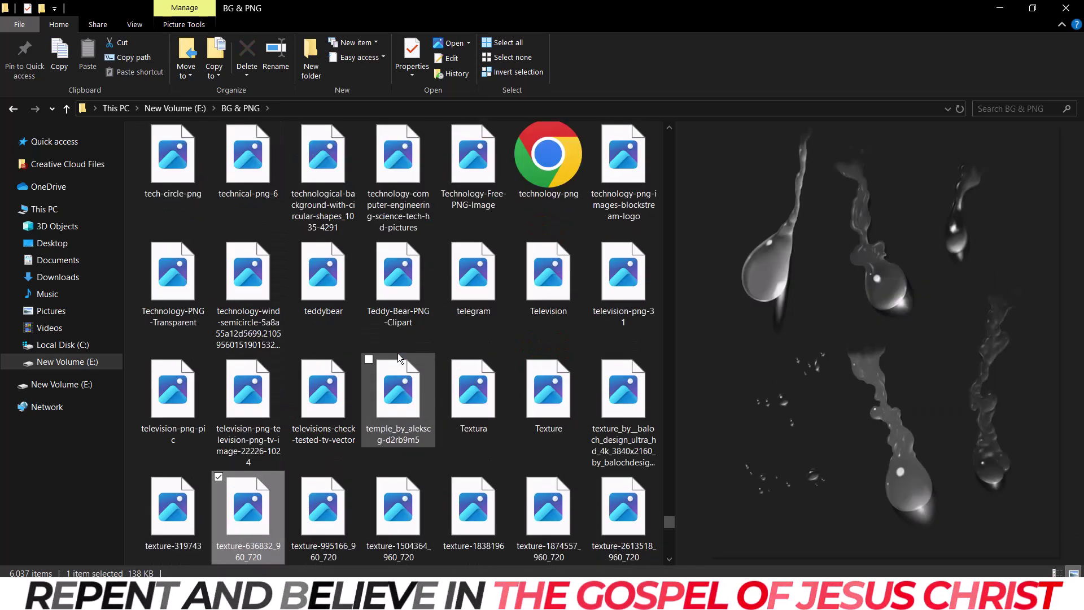
pyautogui.press('Down')
pyautogui.press('Down')
pyautogui.press('Down')
pyautogui.press('Down')
pyautogui.press('Down')
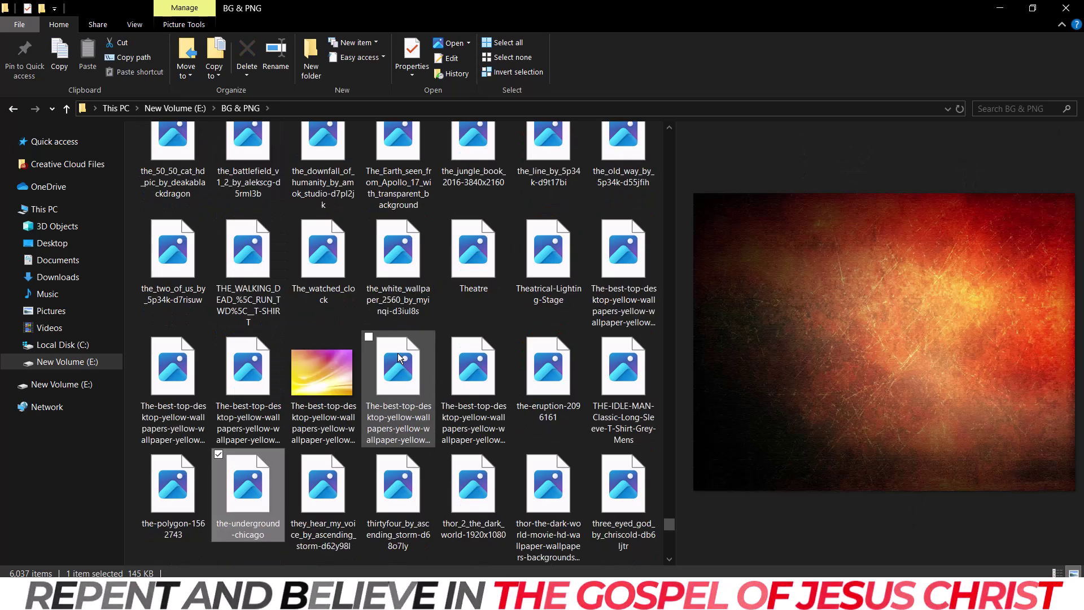
pyautogui.press('Down')
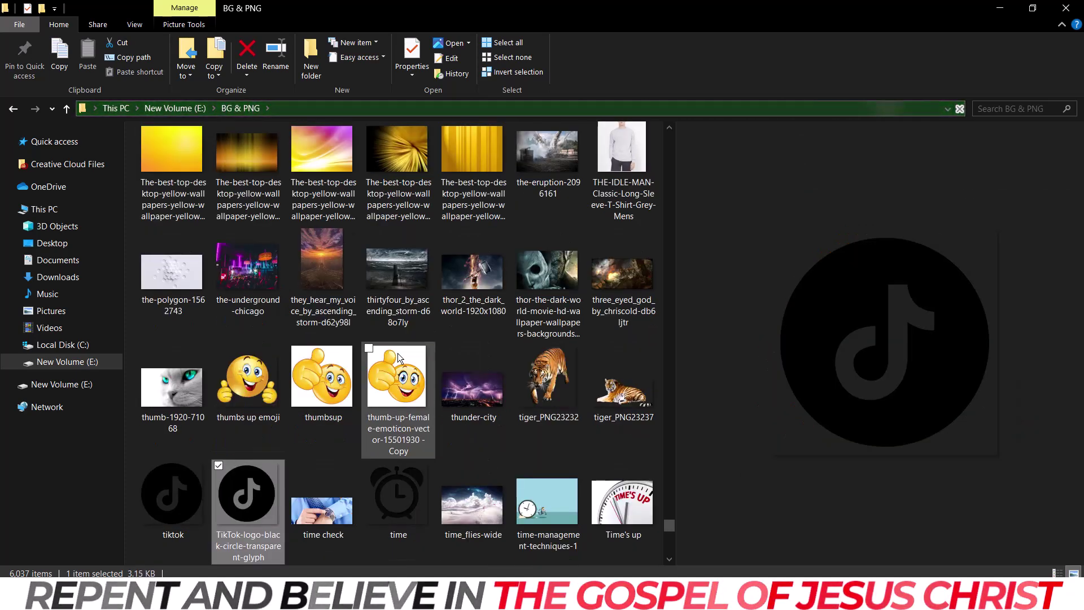
# Step: Copy the alarm clock image named time into the Kairos Moments church flyer Materials used folder
pyautogui.click(415, 487)
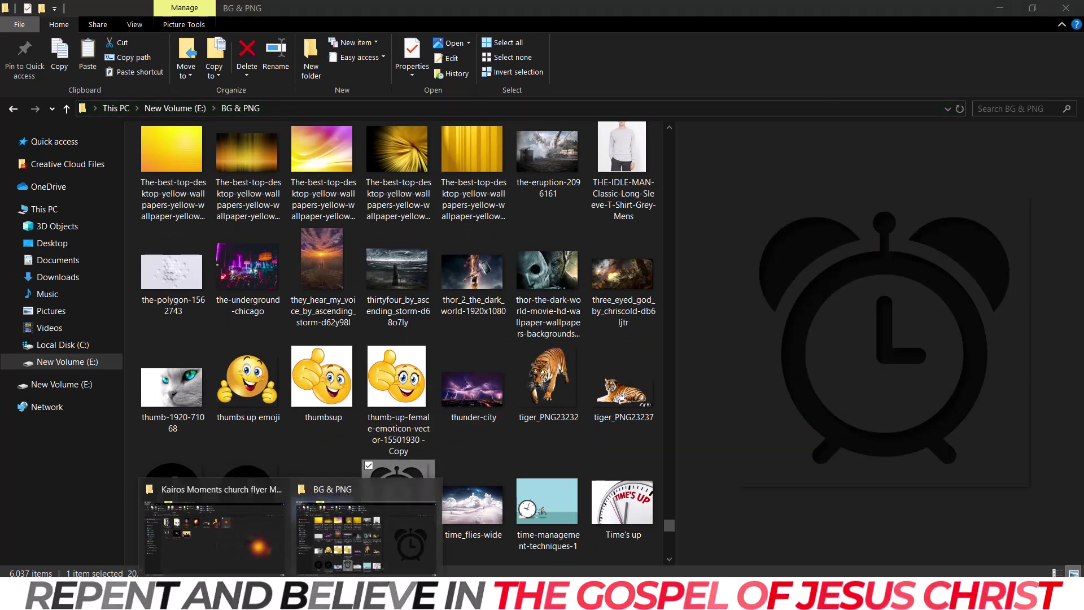
pyautogui.click(216, 523)
pyautogui.click(404, 381)
pyautogui.hotkey('ctrl', 'v')
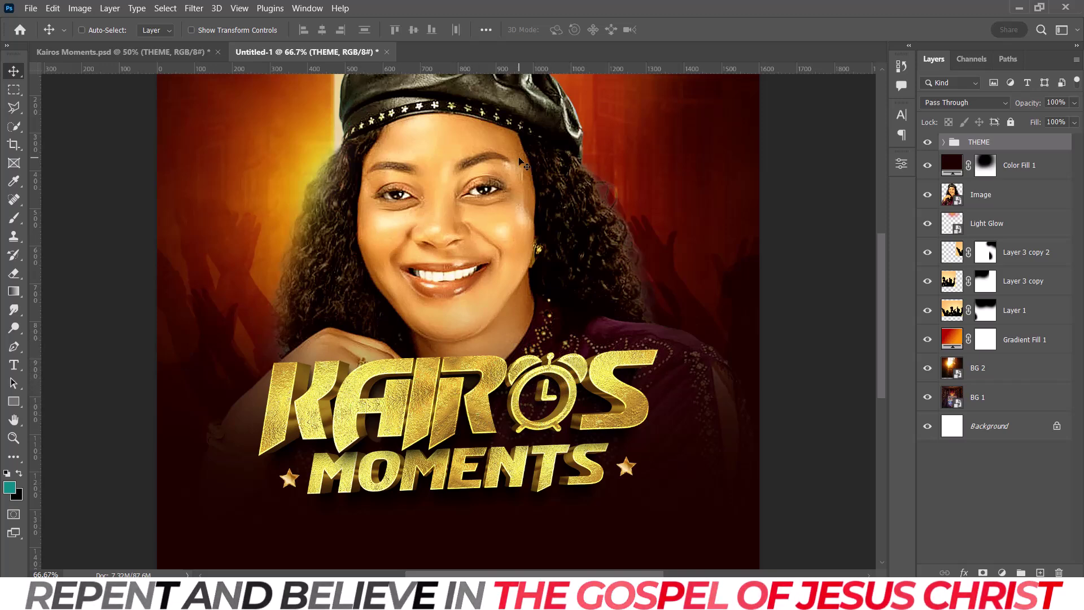
# Step: Copy the date and time groups together from Kairos Moments.psd into Untitled-1, above the THEME group
pyautogui.hotkey('ctrl', '-')
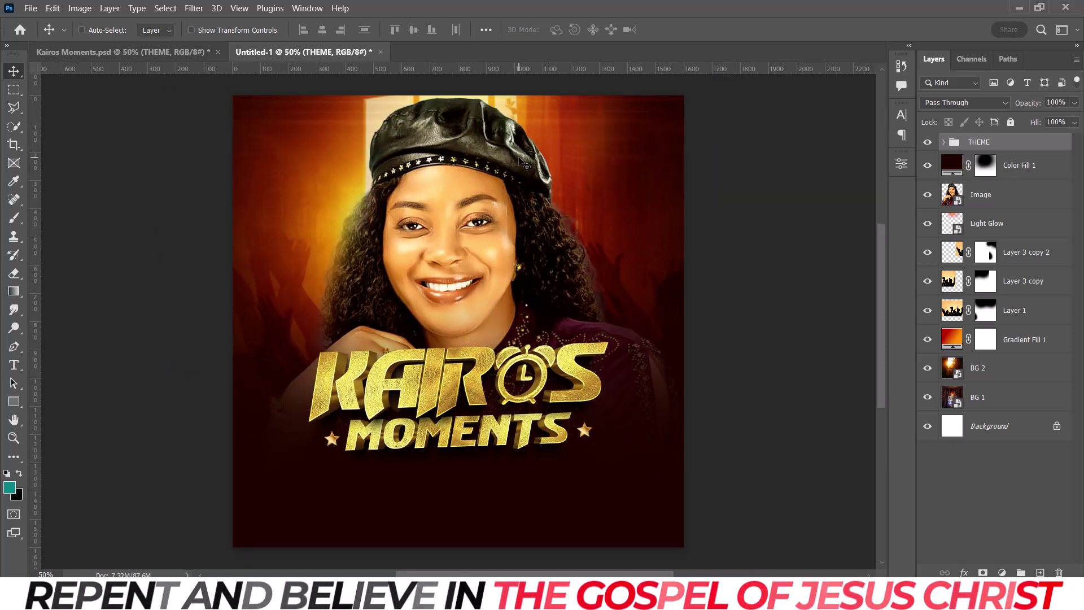
pyautogui.hotkey('ctrl', '+')
pyautogui.hotkey('ctrl', '-')
pyautogui.click(112, 52)
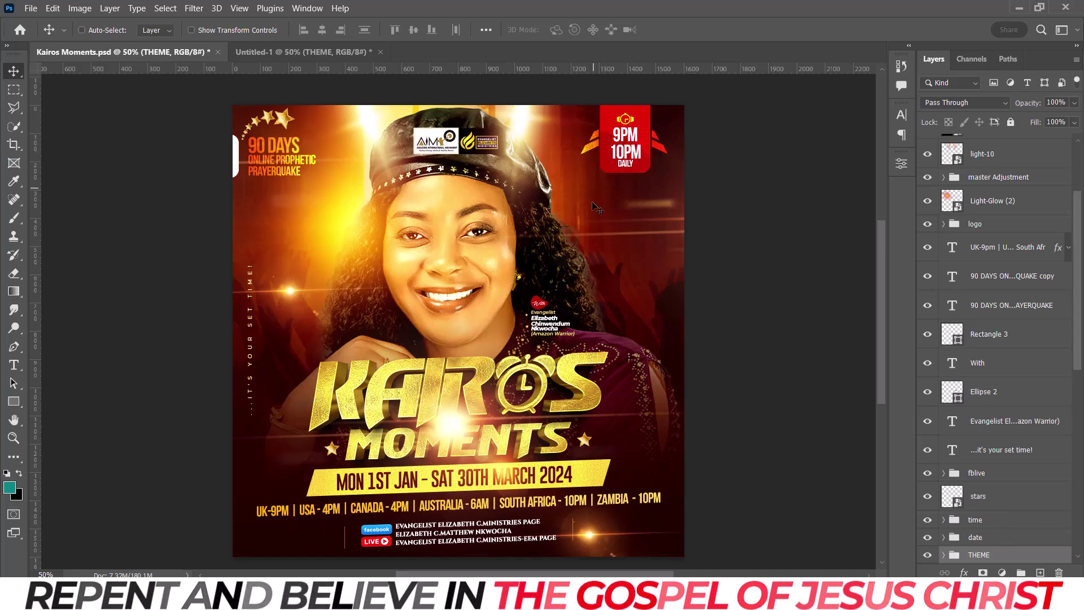
pyautogui.hotkey('ctrl', '+')
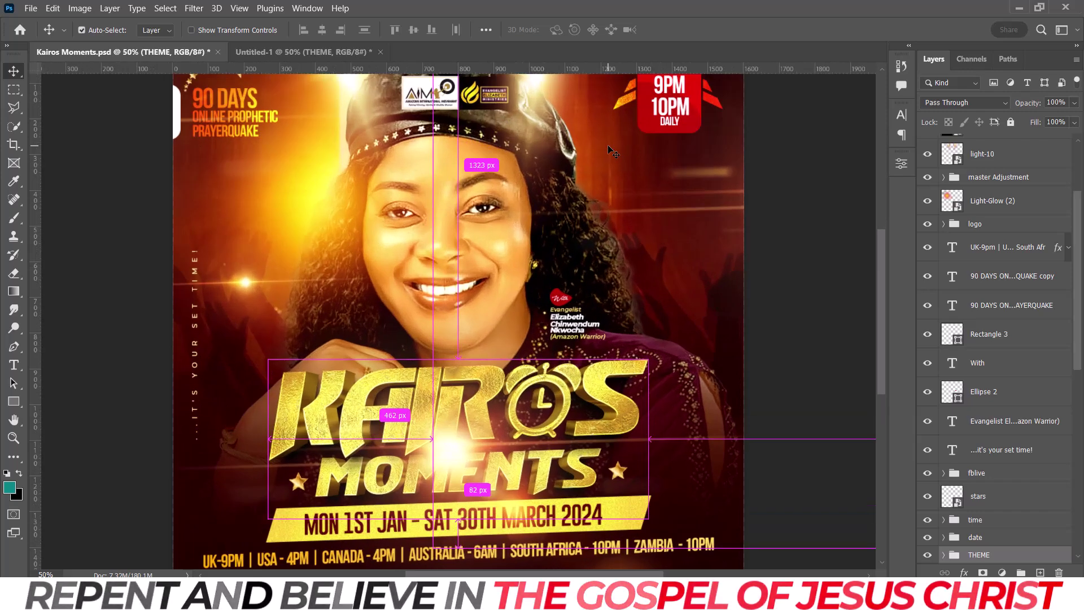
pyautogui.hotkey('ctrl', '+')
pyautogui.moveTo(881, 261); pyautogui.dragTo(877, 228)
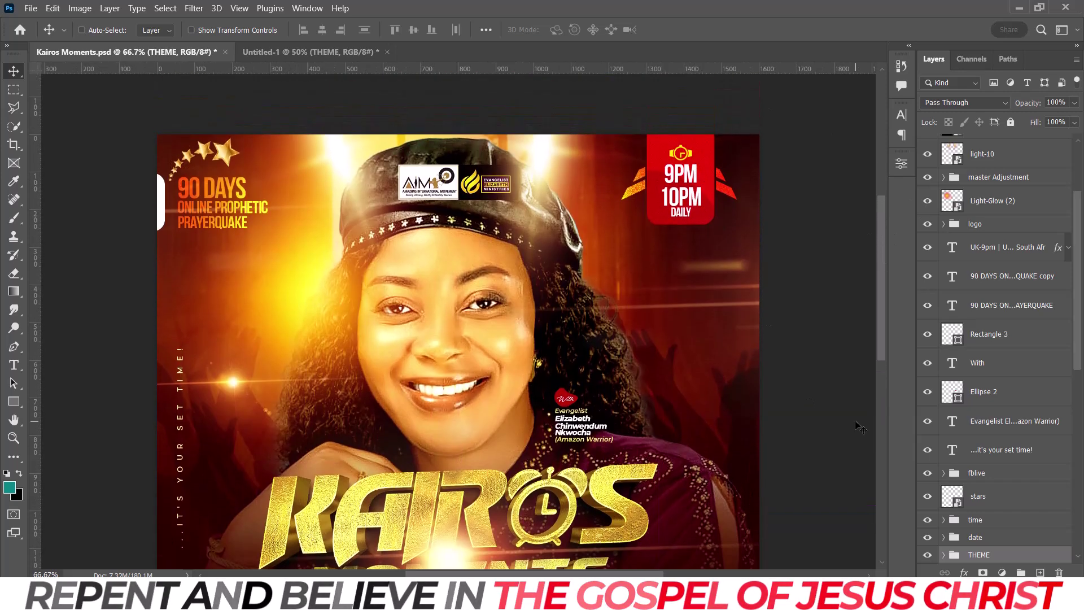
pyautogui.click(975, 538)
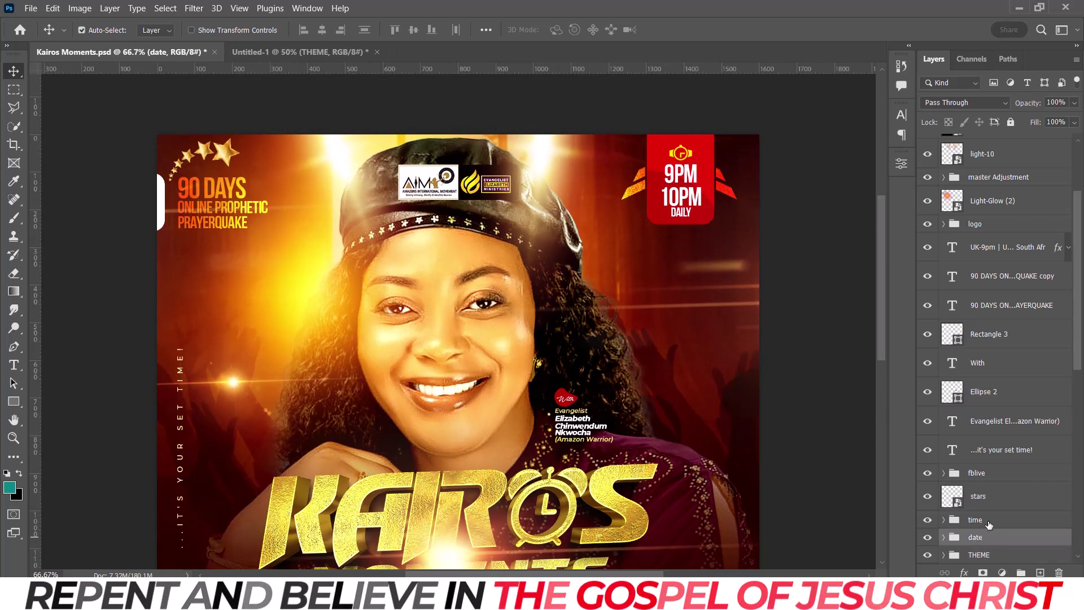
pyautogui.keyDown('ctrl'); pyautogui.click(975, 520); pyautogui.keyUp('ctrl')
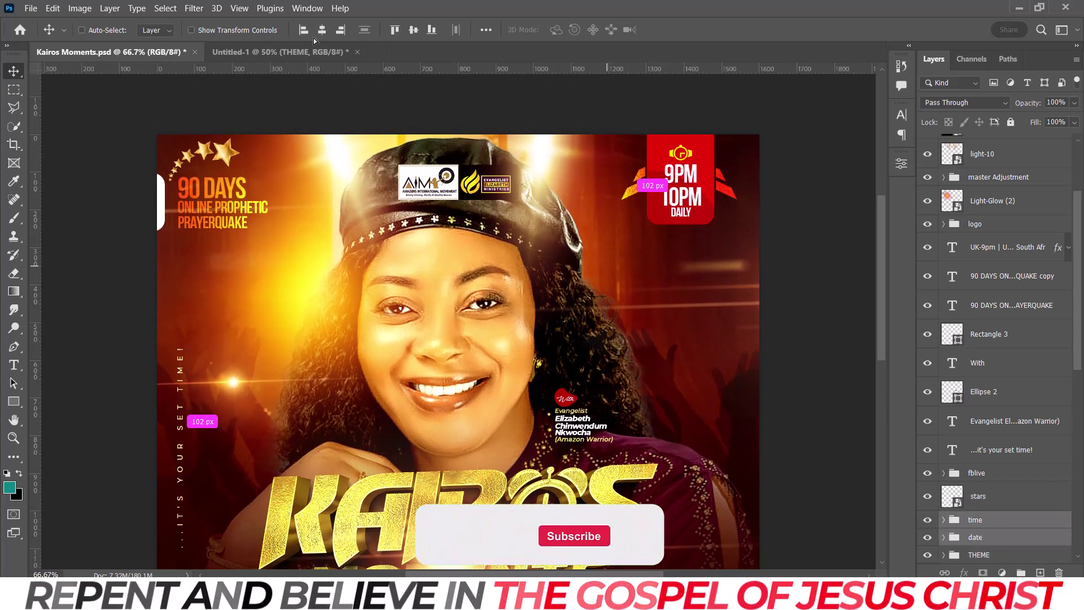
pyautogui.moveTo(612, 275); pyautogui.dragTo(440, 220)
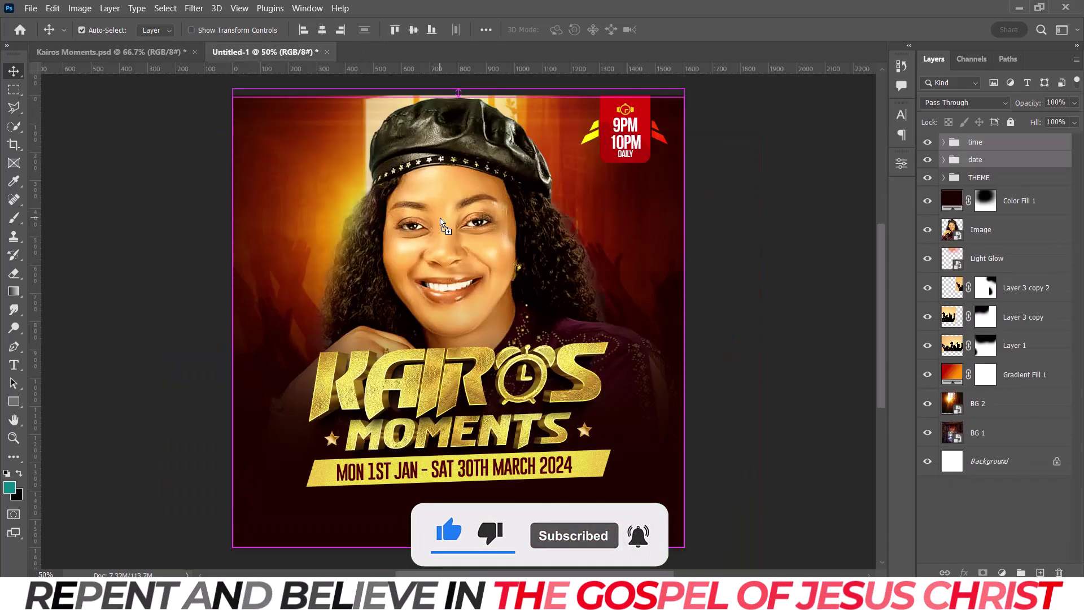
pyautogui.hotkey('ctrl', '-')
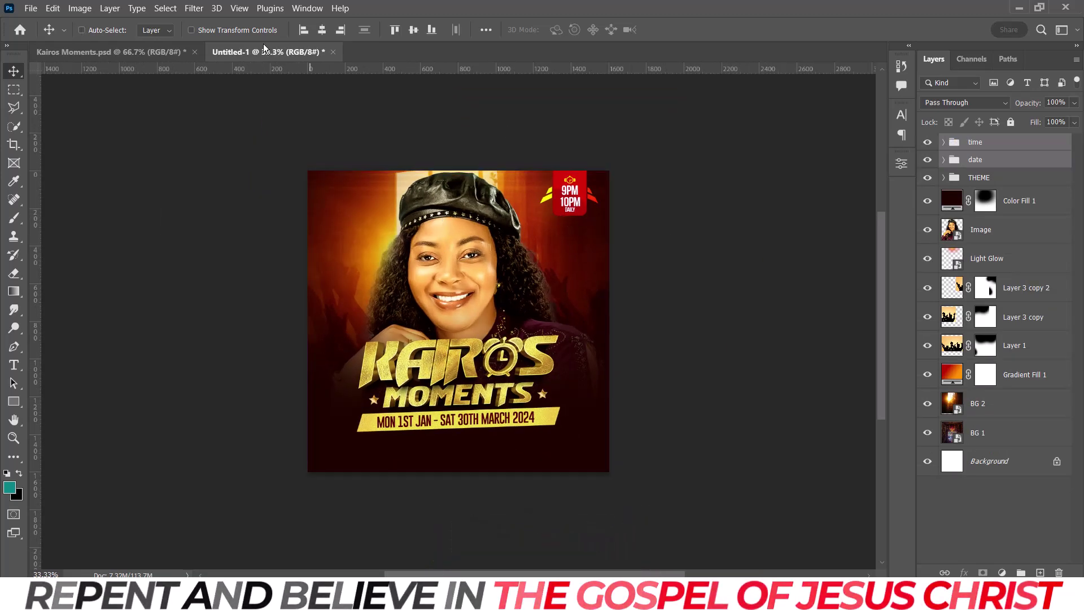
# Step: Copy all layers and groups from stars up to the logo group from Kairos Moments.psd into Untitled-1, above the time group
pyautogui.click(186, 53)
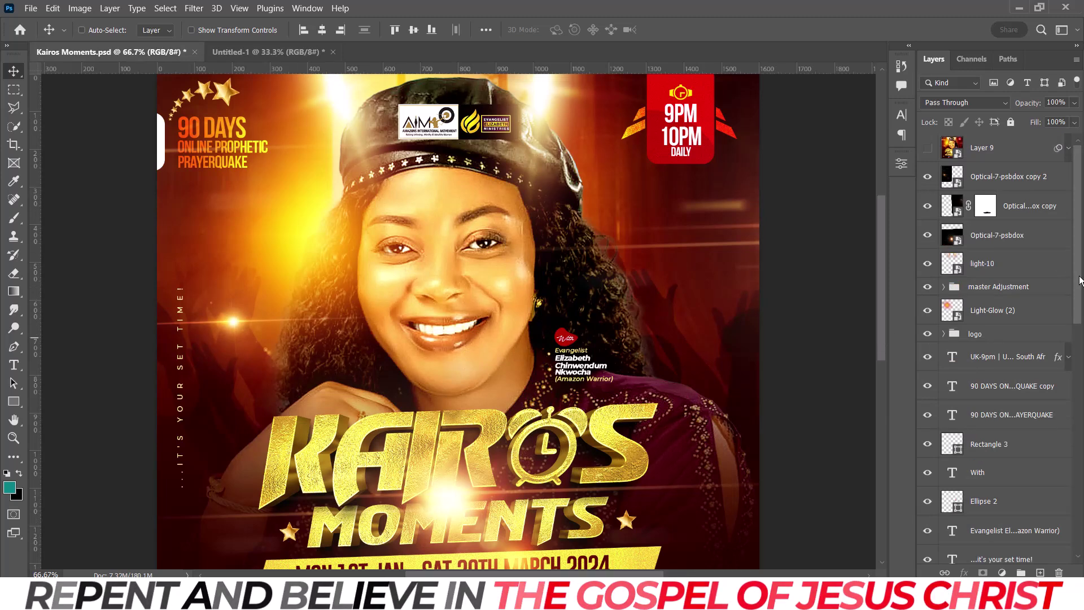
pyautogui.moveTo(1081, 279); pyautogui.dragTo(1079, 397)
pyautogui.click(981, 326)
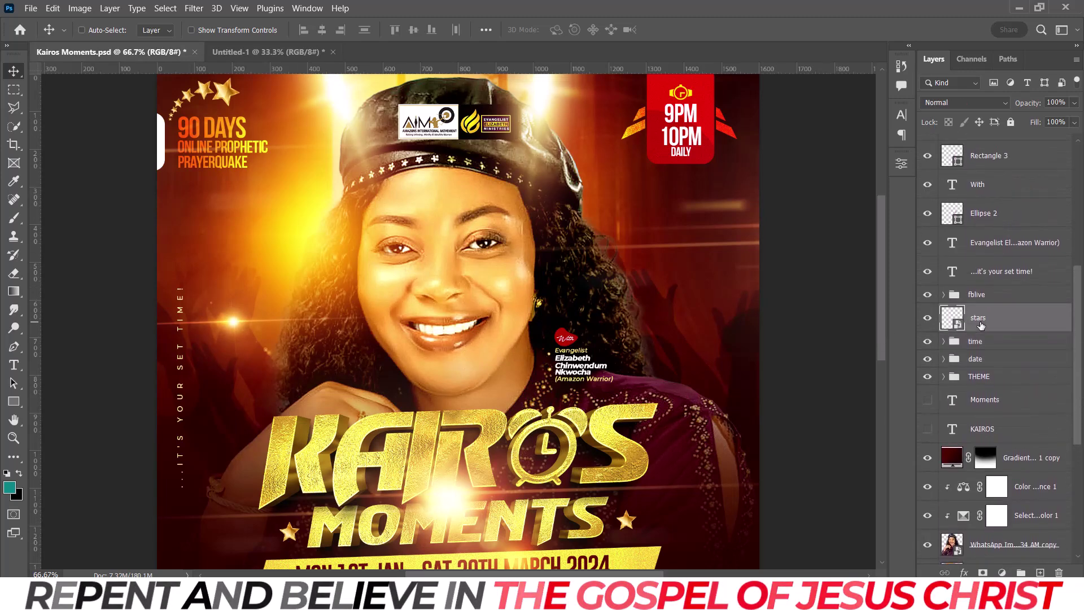
pyautogui.keyDown('ctrl'); pyautogui.click(995, 301); pyautogui.keyUp('ctrl')
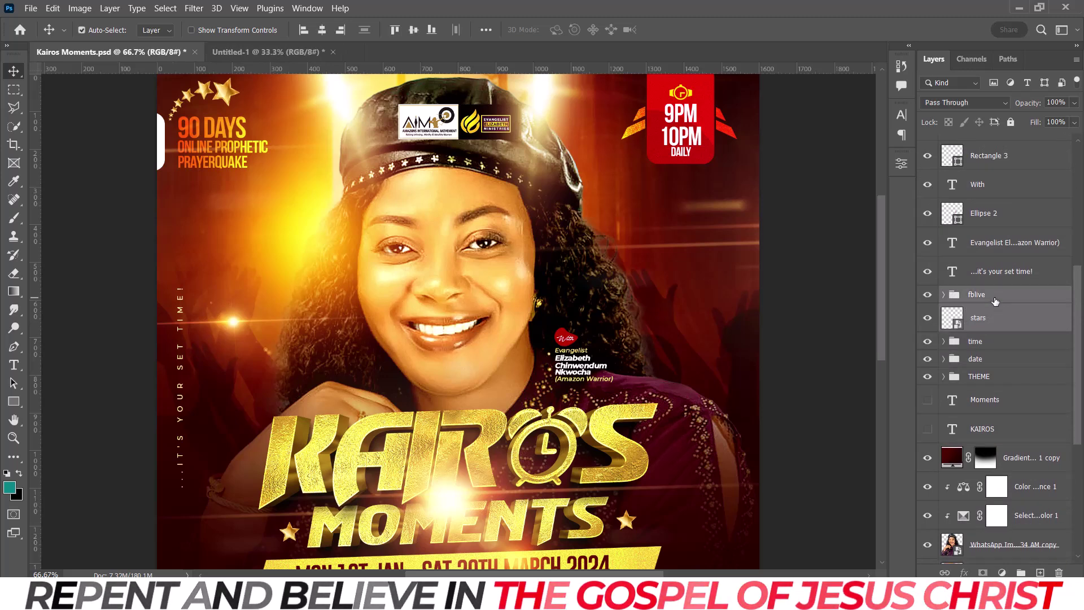
pyautogui.keyDown('ctrl'); pyautogui.click(1007, 278); pyautogui.keyUp('ctrl')
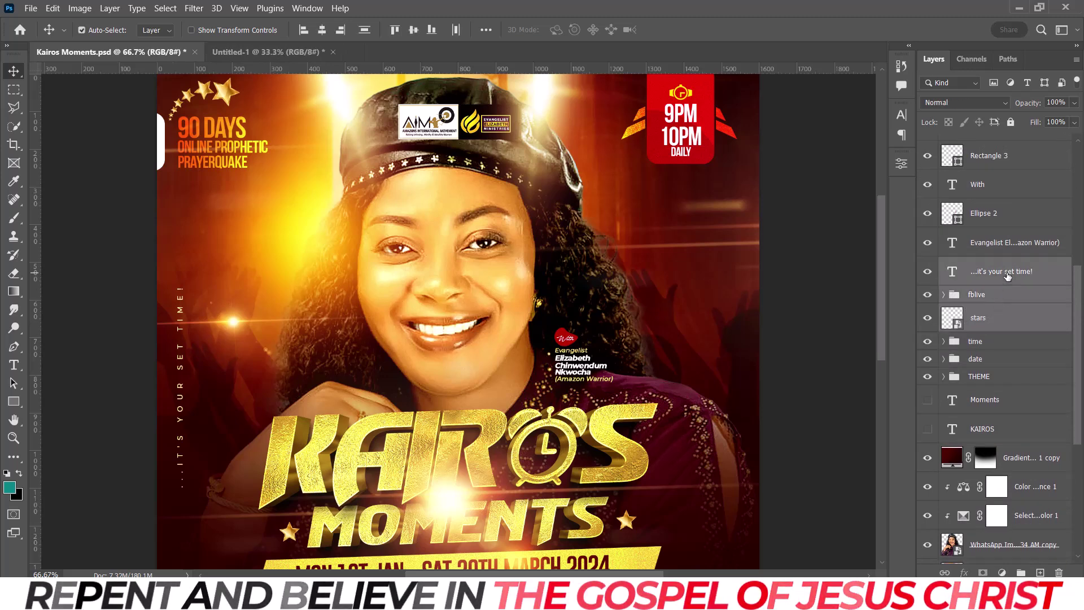
pyautogui.keyDown('ctrl'); pyautogui.click(1022, 244); pyautogui.keyUp('ctrl')
pyautogui.keyDown('ctrl'); pyautogui.click(1022, 221); pyautogui.keyUp('ctrl')
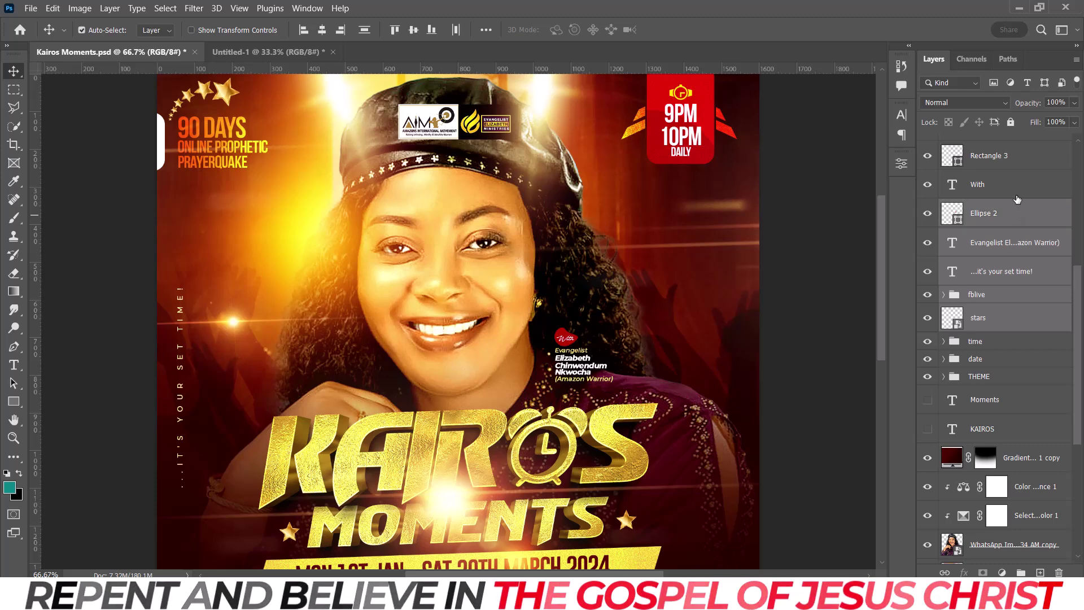
pyautogui.keyDown('ctrl'); pyautogui.click(1017, 195); pyautogui.keyUp('ctrl')
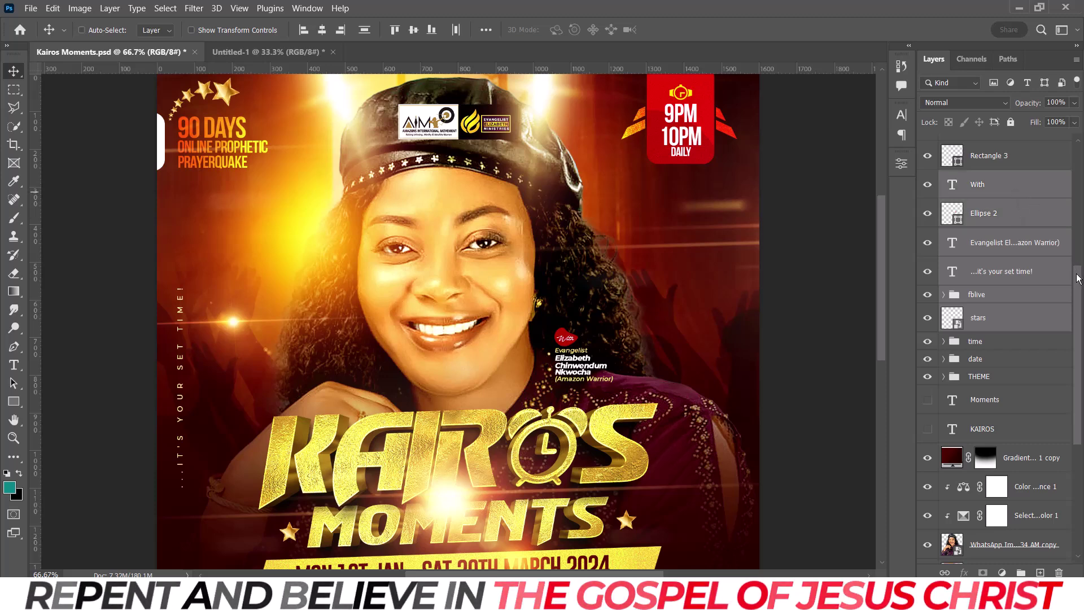
pyautogui.scroll(3, 1076, 265)
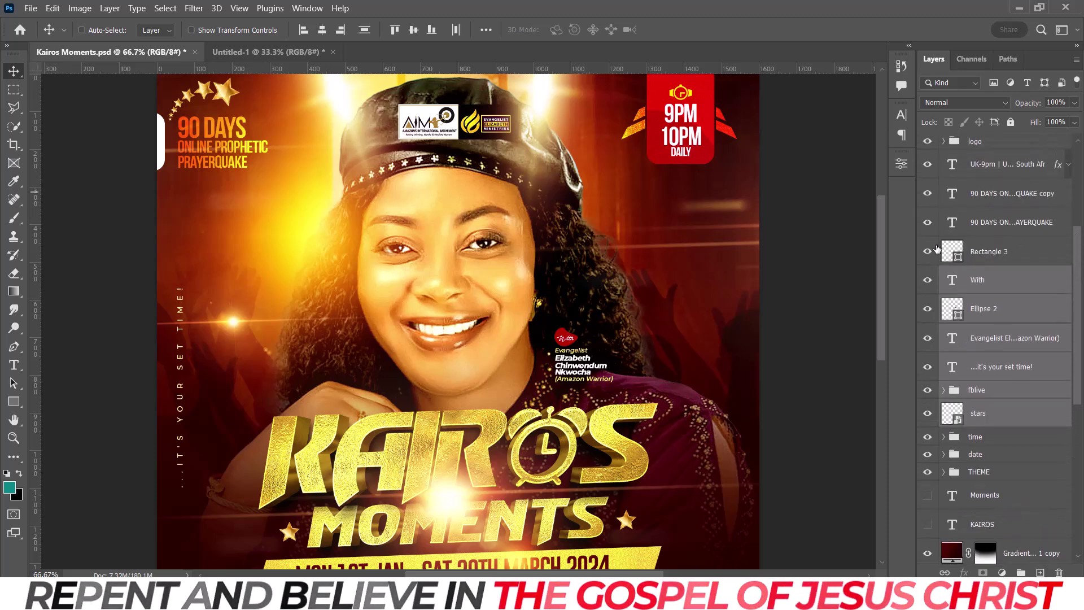
pyautogui.click(928, 252)
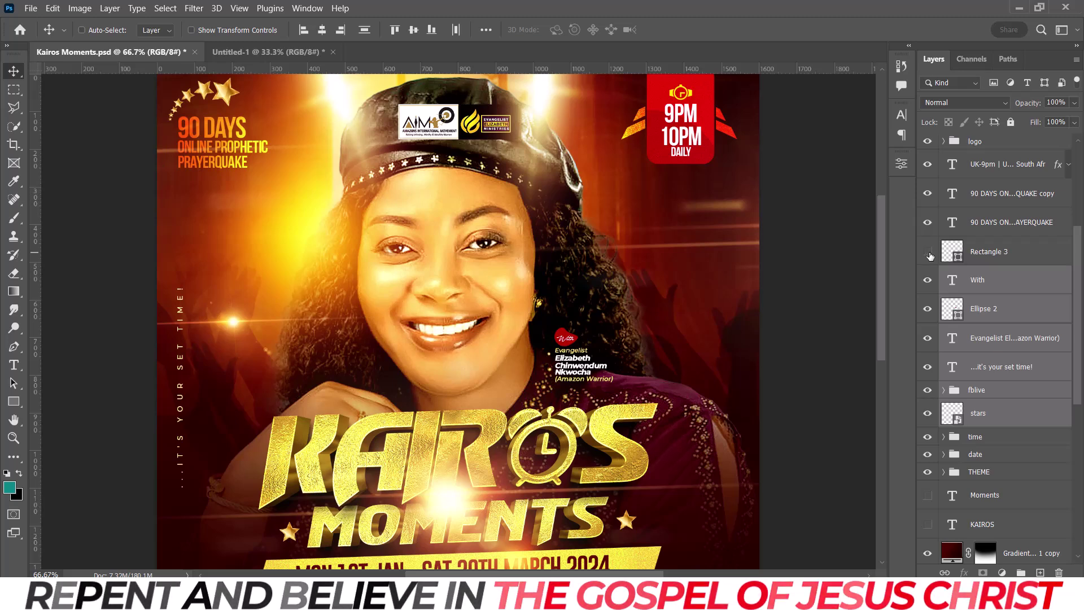
pyautogui.click(927, 253)
pyautogui.keyDown('ctrl'); pyautogui.click(994, 252); pyautogui.keyUp('ctrl')
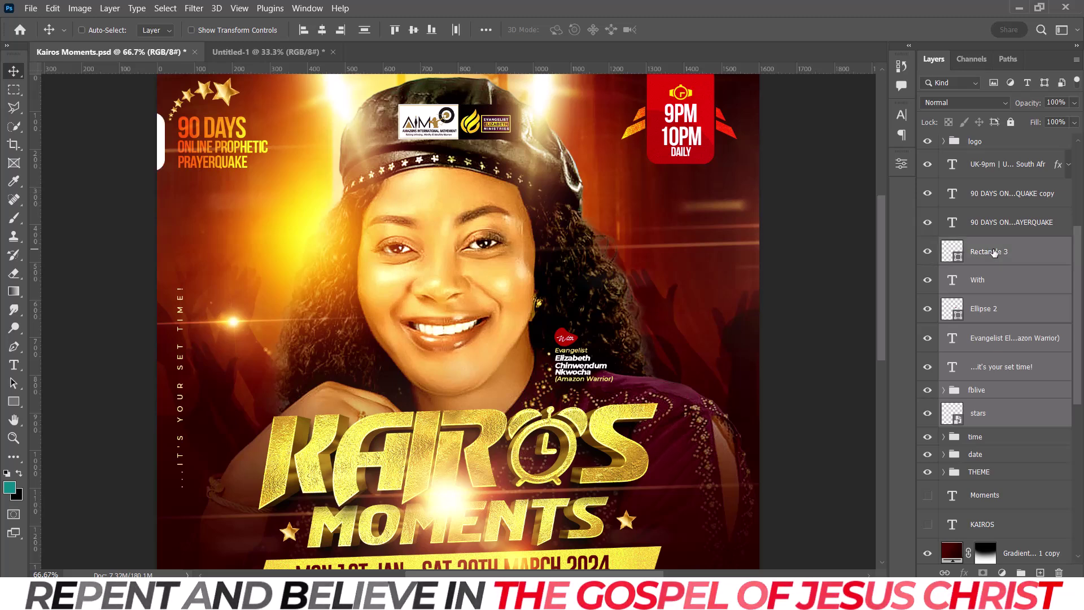
pyautogui.keyDown('ctrl'); pyautogui.click(999, 223); pyautogui.keyUp('ctrl')
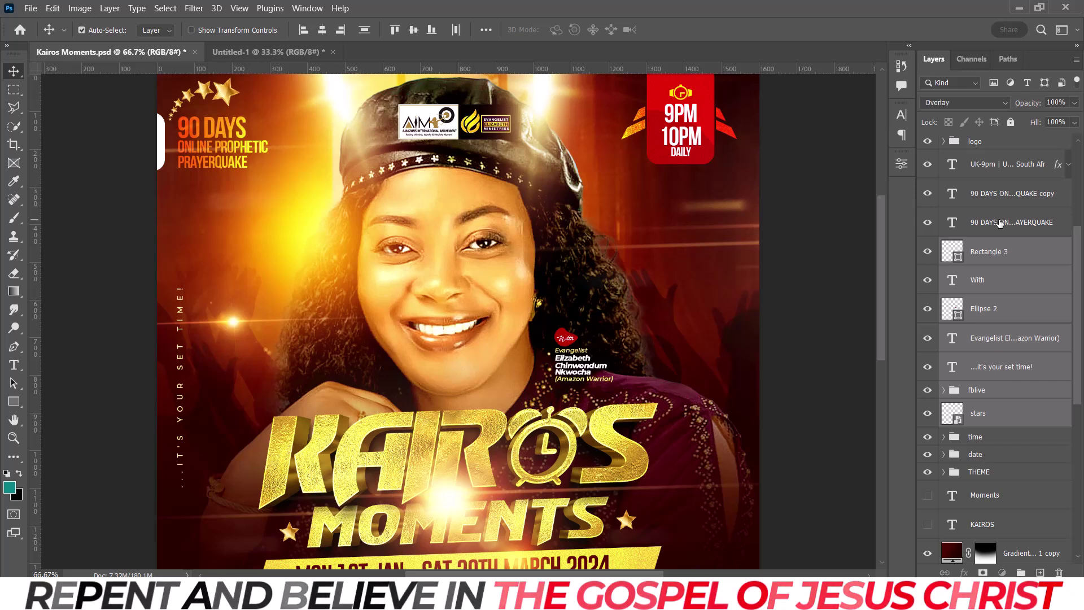
pyautogui.keyDown('ctrl'); pyautogui.click(1007, 201); pyautogui.keyUp('ctrl')
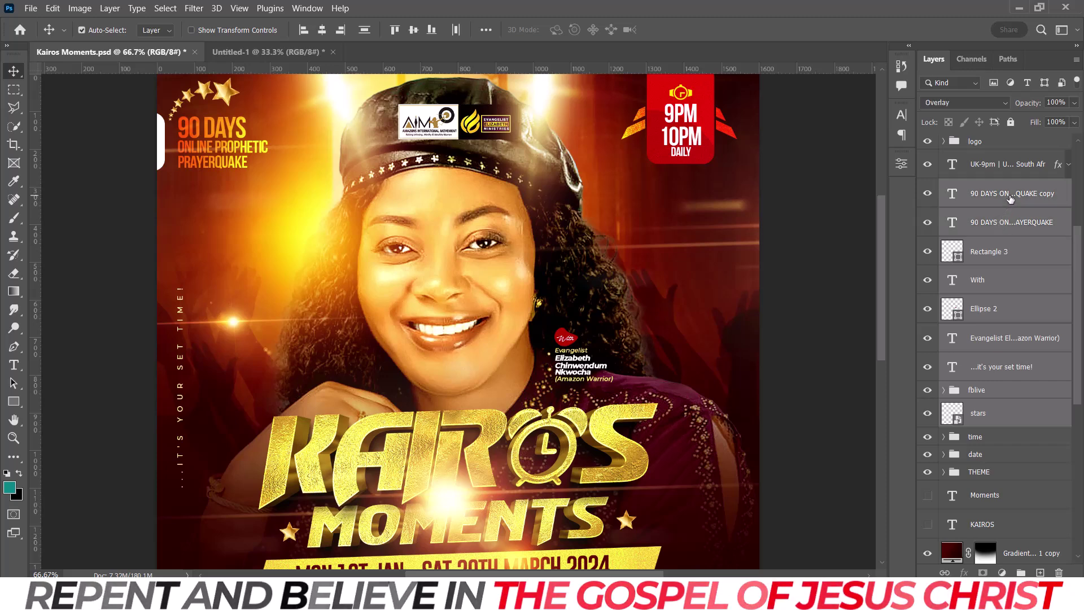
pyautogui.keyDown('ctrl'); pyautogui.click(1012, 164); pyautogui.keyUp('ctrl')
pyautogui.keyDown('ctrl'); pyautogui.click(1009, 142); pyautogui.keyUp('ctrl')
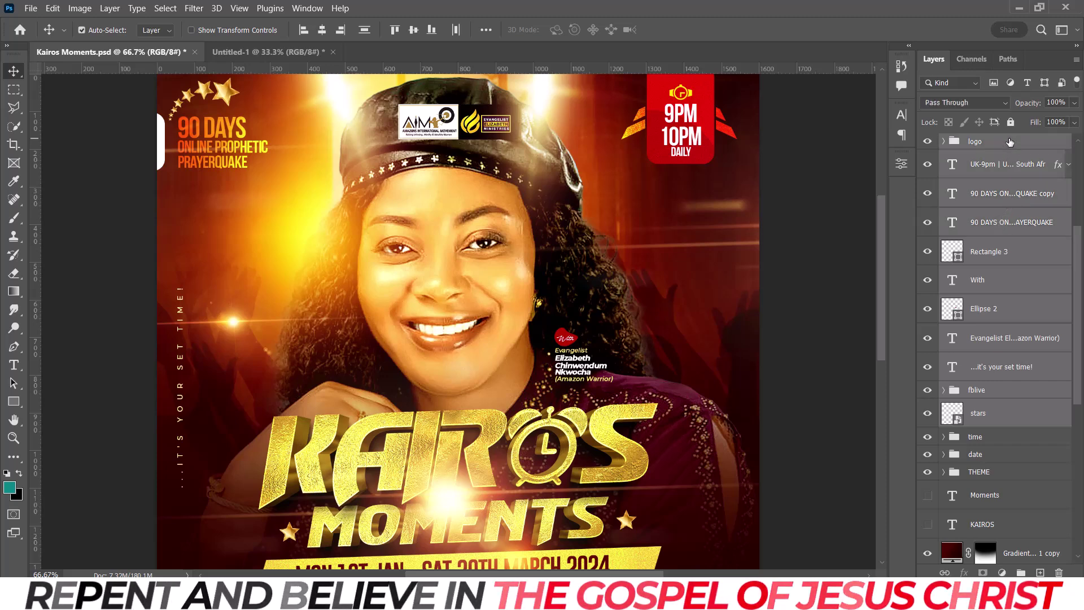
pyautogui.moveTo(1080, 259); pyautogui.dragTo(1080, 188)
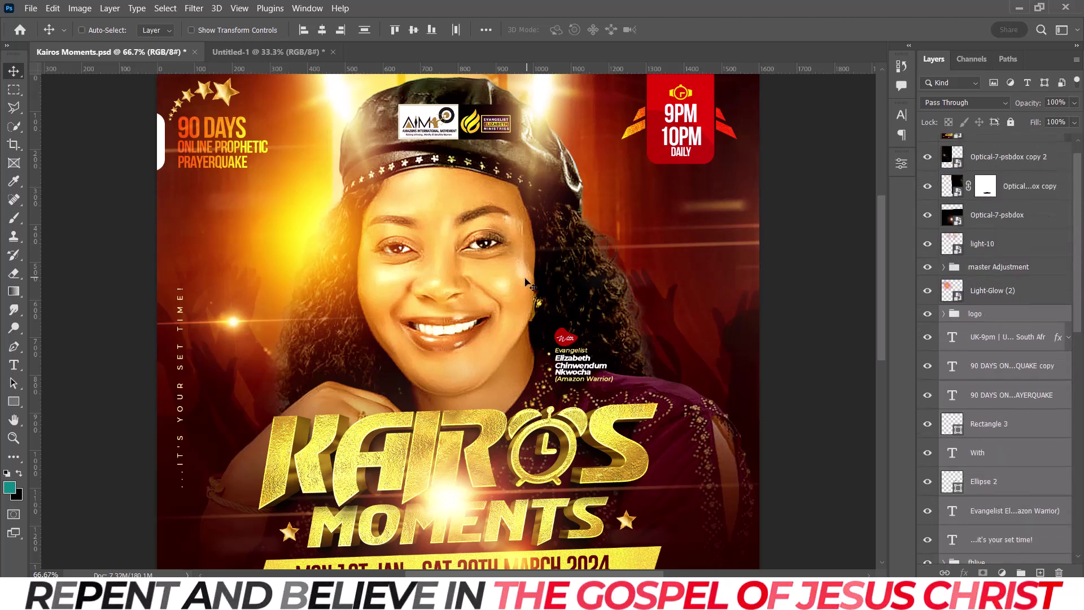
pyautogui.click(304, 59)
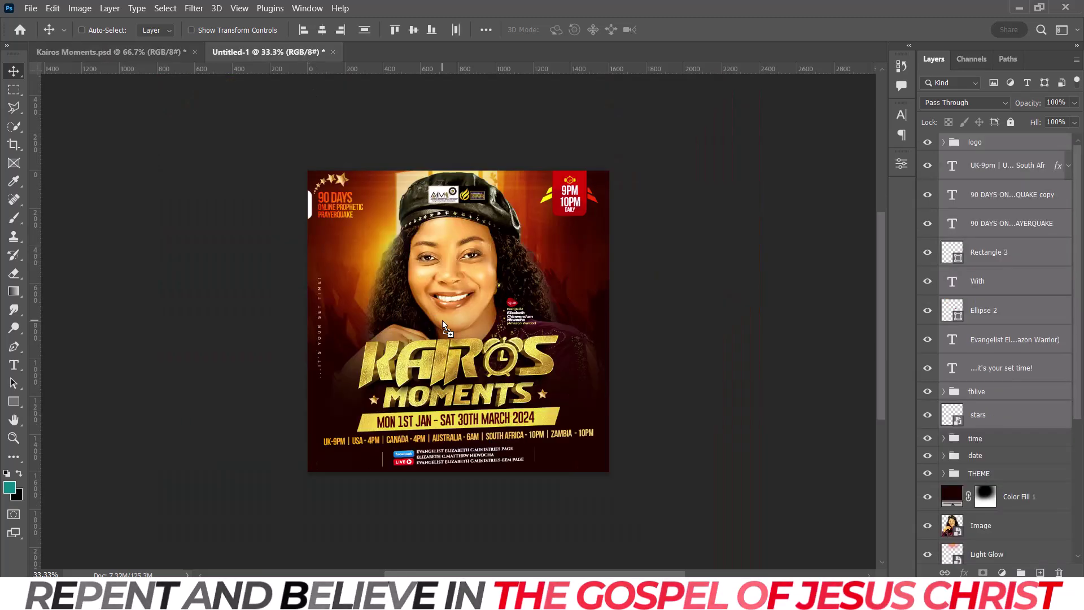
pyautogui.hotkey('ctrl', '+')
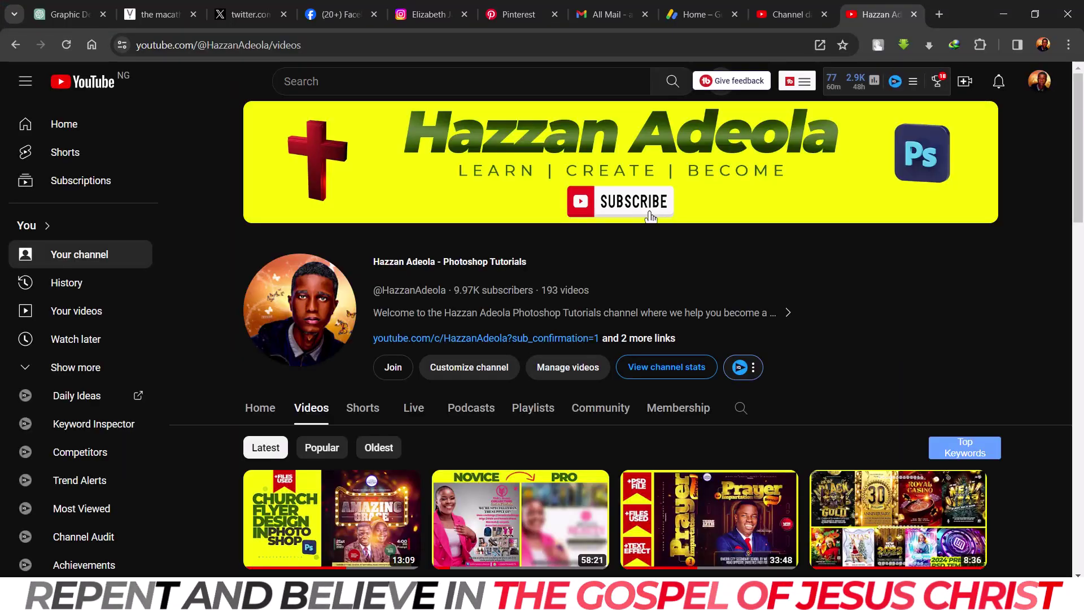
# Step: On the YouTube channel page, open the Amazing Grace Church Flyer Design In Photoshop video, skip the ad and pause playback
pyautogui.scroll(-2, 1081, 187)
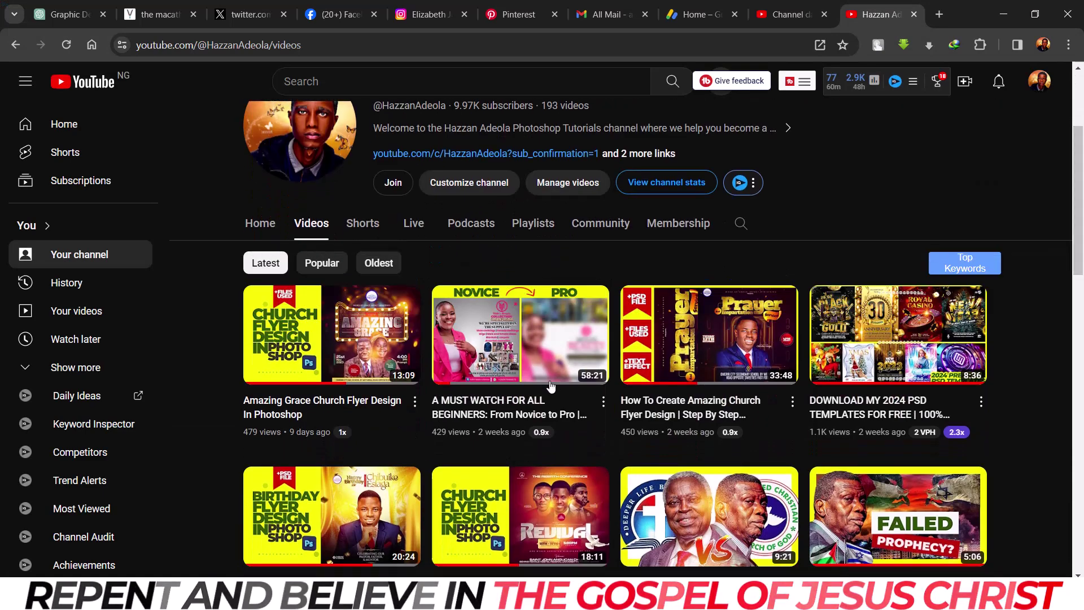
pyautogui.click(350, 372)
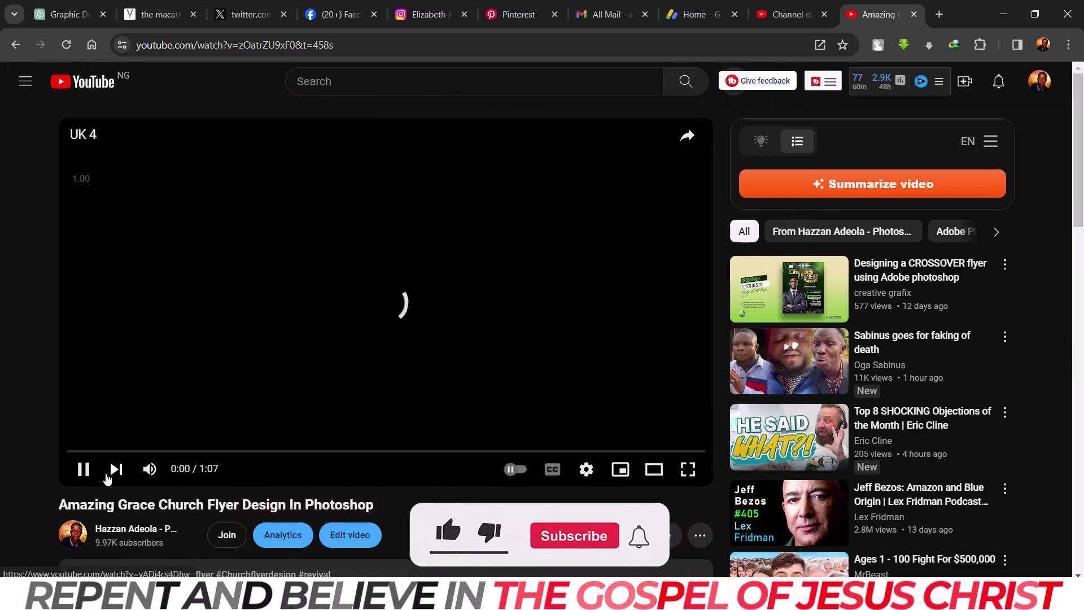
pyautogui.moveTo(107, 479)
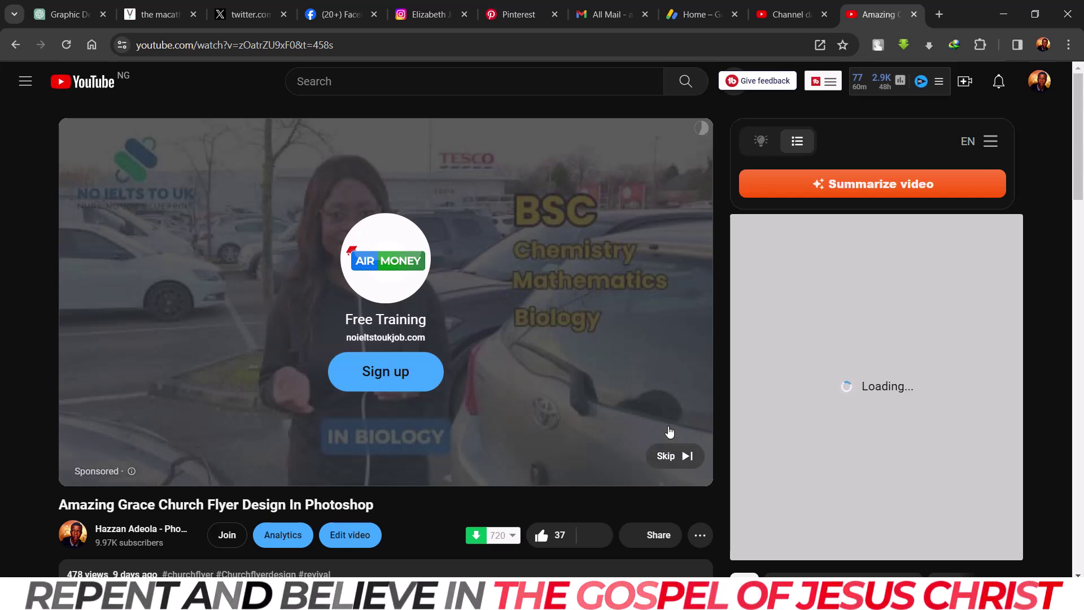
pyautogui.click(687, 457)
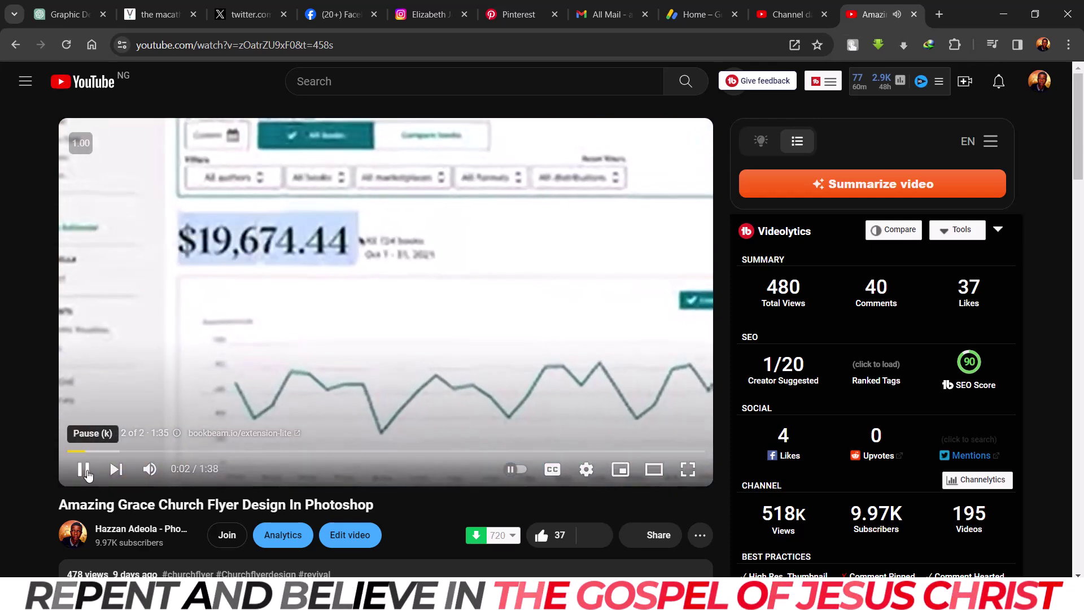
pyautogui.click(85, 471)
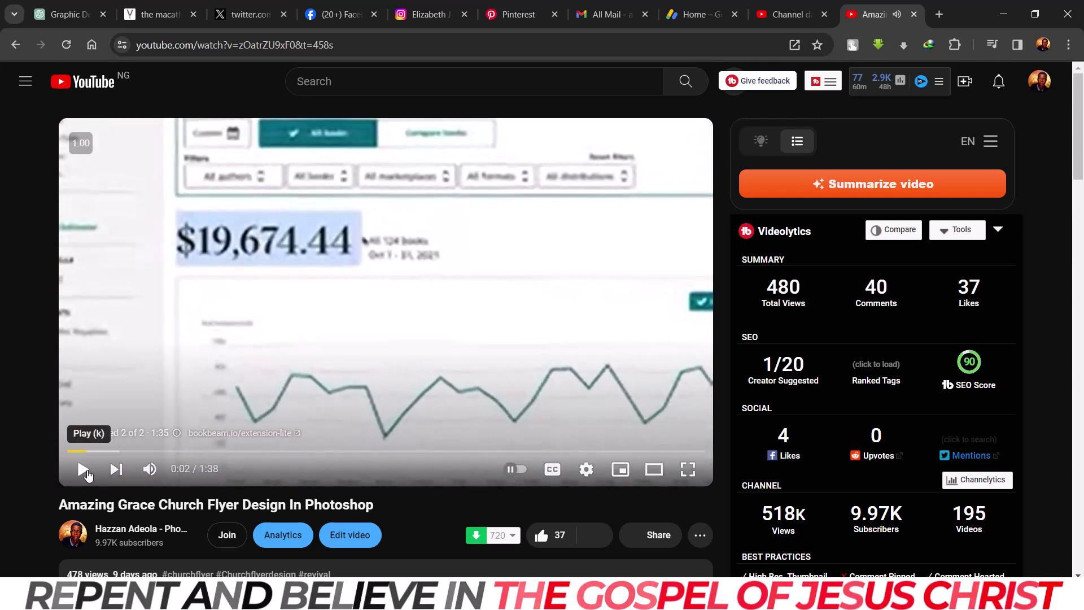
# Step: View the video's description with the materials download link and open the video's additional actions
pyautogui.moveTo(1082, 131); pyautogui.dragTo(1082, 184)
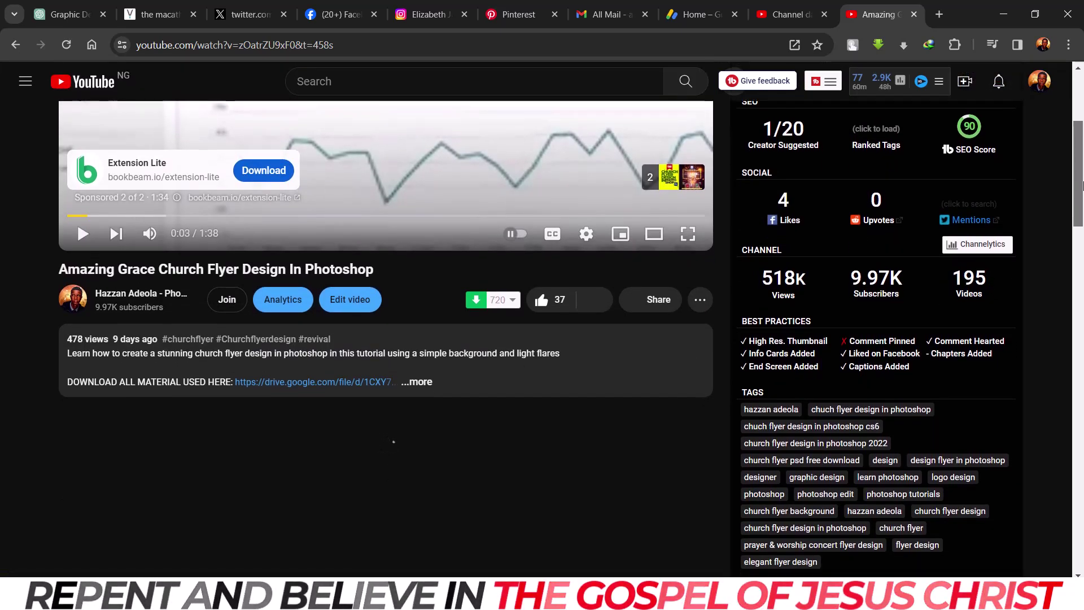
pyautogui.moveTo(1082, 185); pyautogui.dragTo(1082, 158)
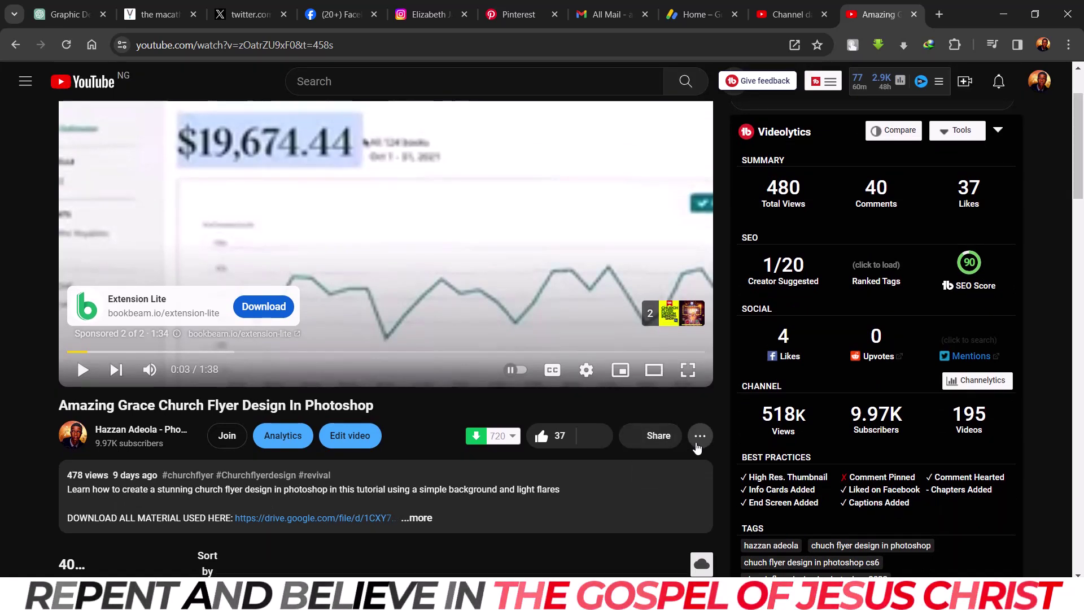
pyautogui.click(700, 436)
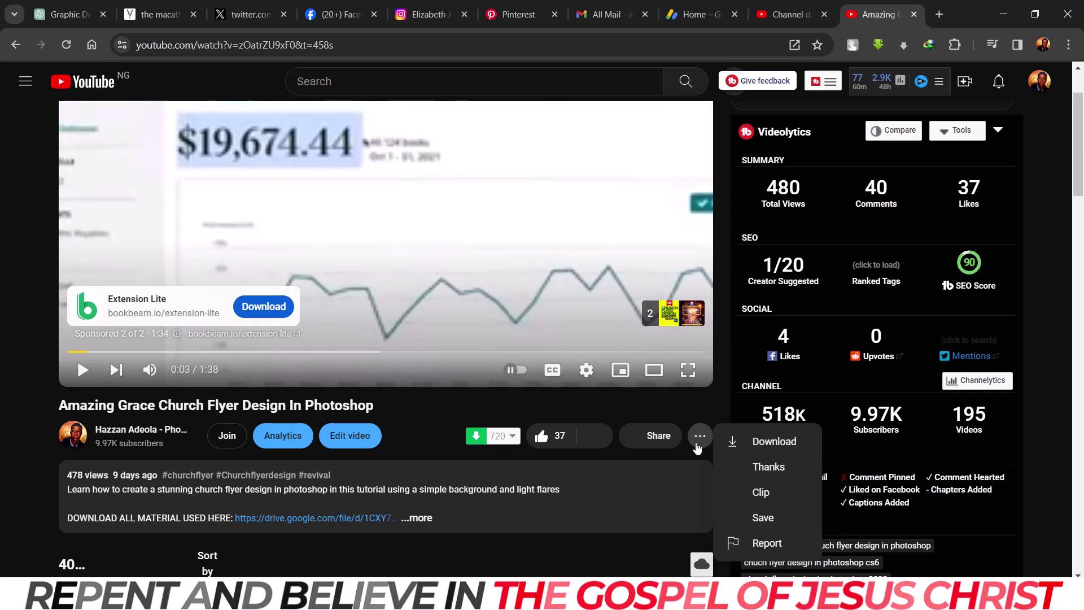
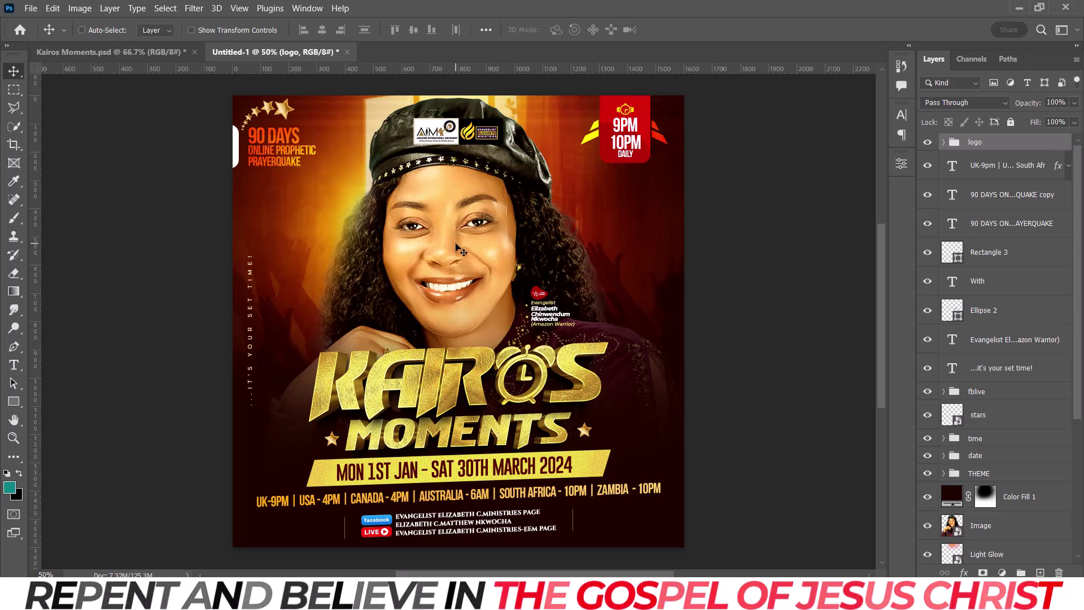
# Step: Copy the layers from Light-Glow (2) up to Optical-7-psbdox copy 2, including master Adjustment, from Kairos Moments.psd into Untitled-1, above the logo group
pyautogui.hotkey('ctrl', '-')
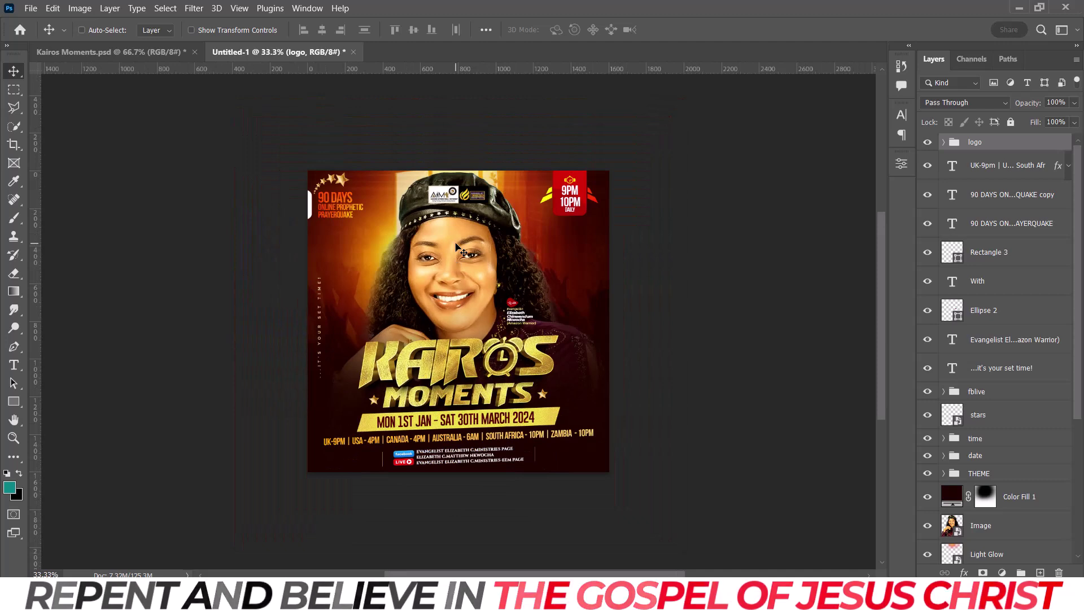
pyautogui.click(113, 59)
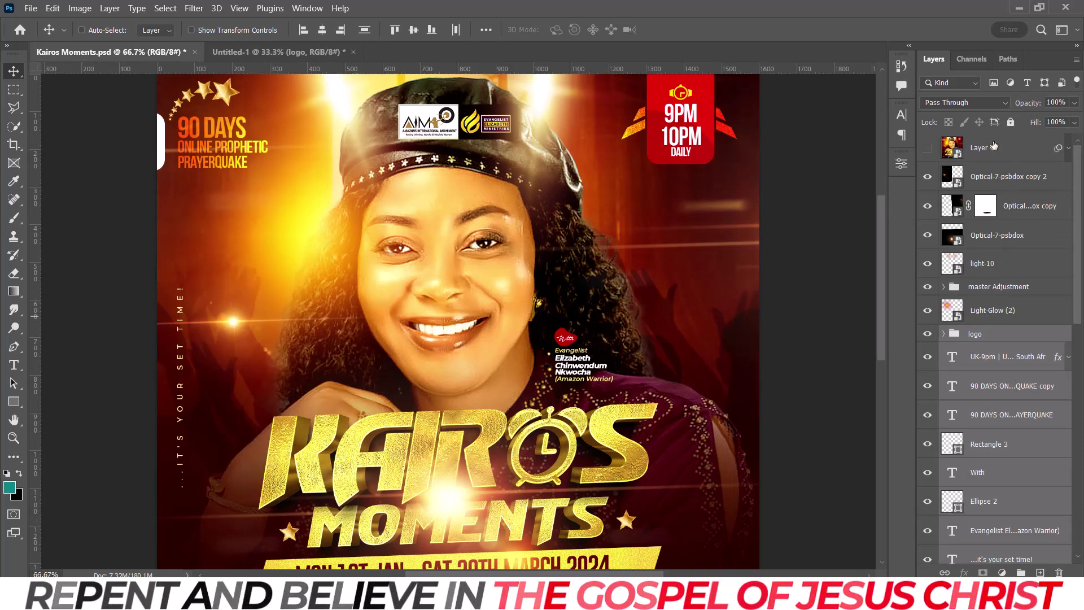
pyautogui.click(1016, 310)
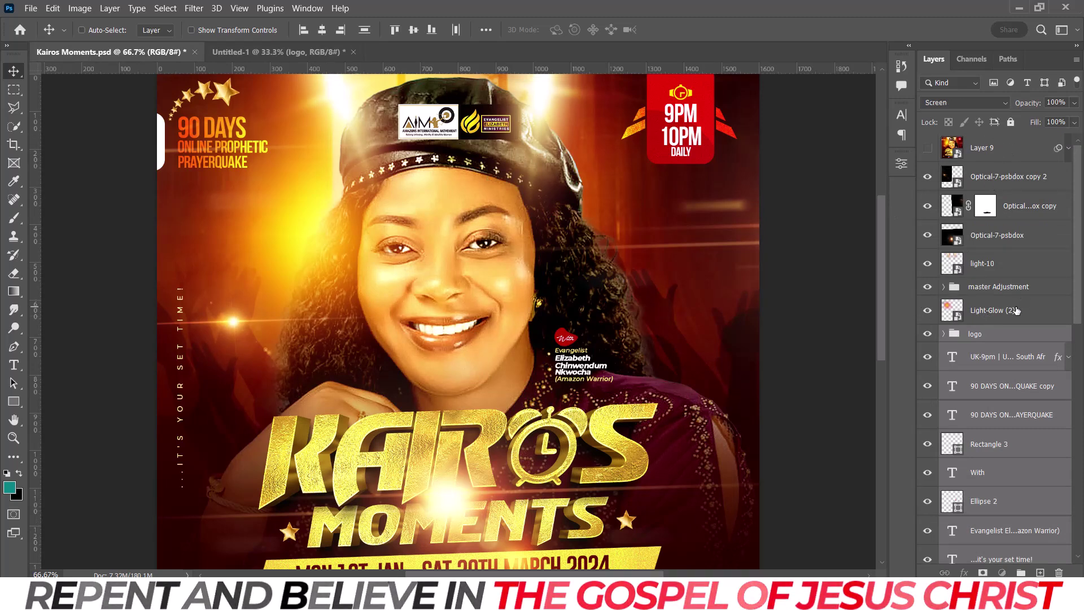
pyautogui.keyDown('shift'); pyautogui.click(1026, 176); pyautogui.keyUp('shift')
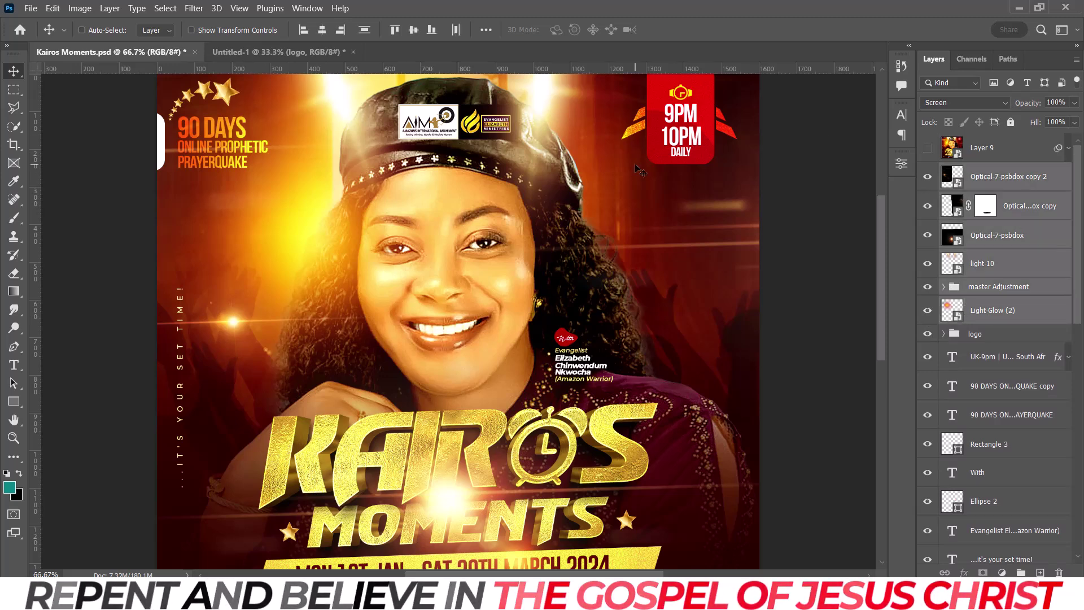
pyautogui.moveTo(317, 53); pyautogui.dragTo(477, 241)
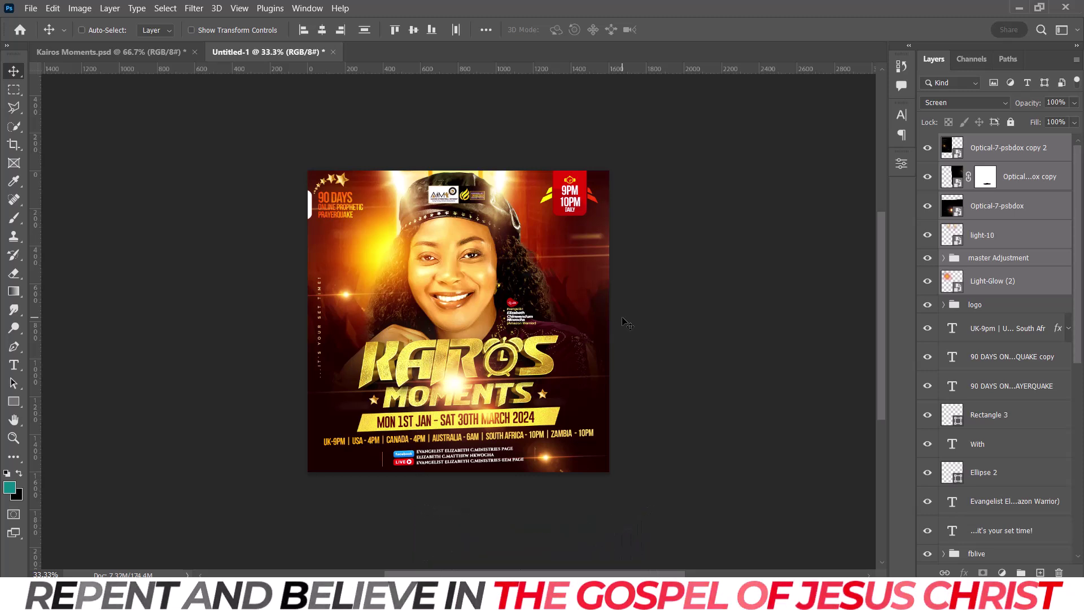
# Step: Change the fill colour of Rectangle 3, beside the 90 DAYS text, to light orange ffbc64
pyautogui.hotkey('ctrl', '+')
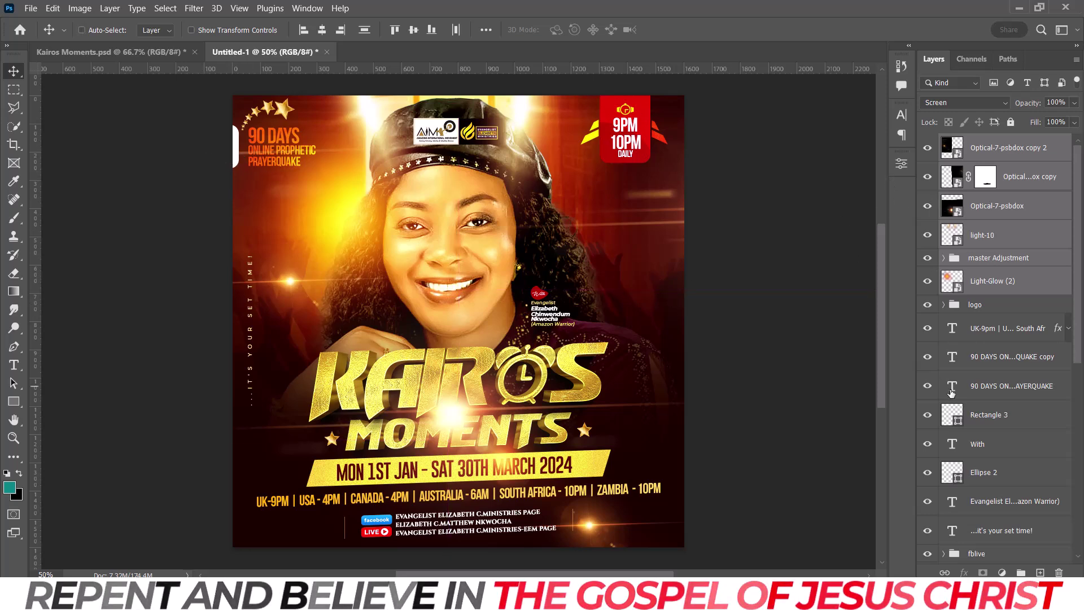
pyautogui.doubleClick(957, 424)
pyautogui.click(357, 397)
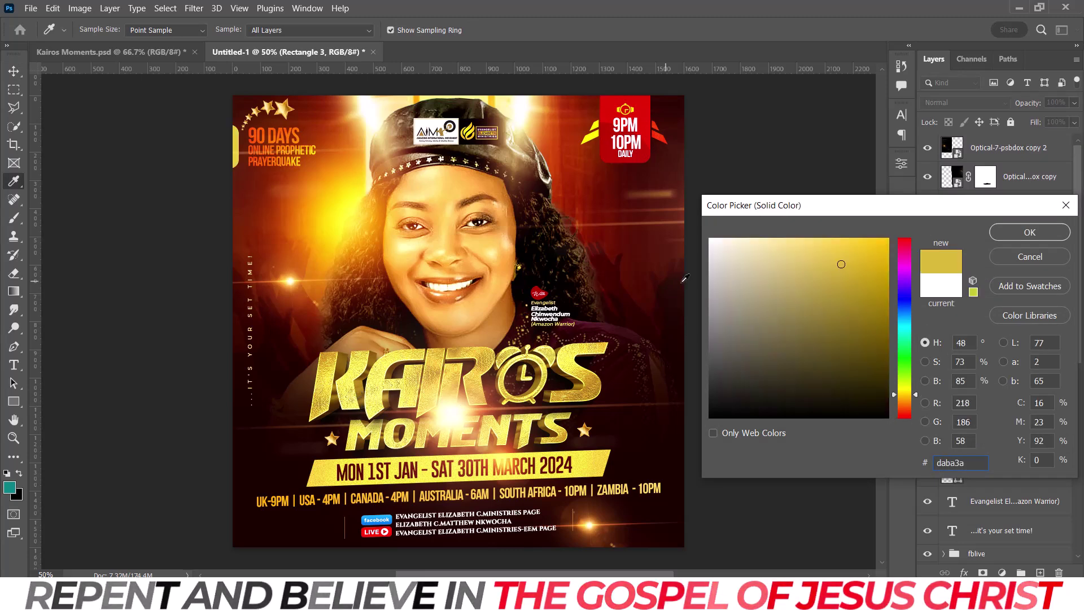
pyautogui.moveTo(815, 254)
pyautogui.mouseDown()
pyautogui.moveTo(810, 223)
pyautogui.moveTo(831, 348)
pyautogui.moveTo(838, 221)
pyautogui.moveTo(846, 224)
pyautogui.moveTo(818, 221)
pyautogui.mouseUp()
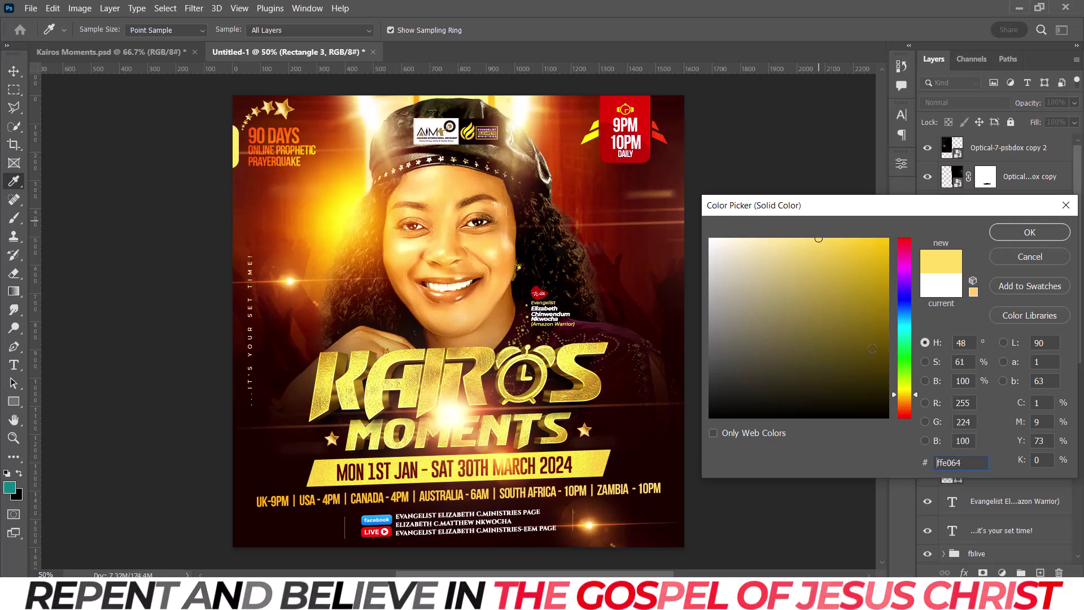
pyautogui.click(907, 402)
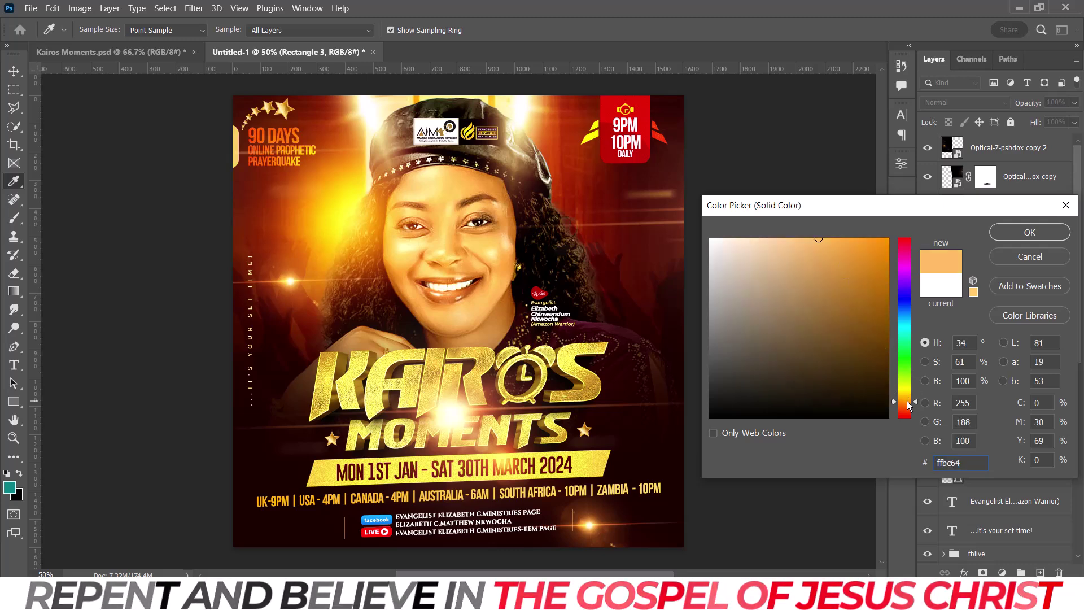
pyautogui.click(1010, 233)
pyautogui.hotkey('ctrl', '-')
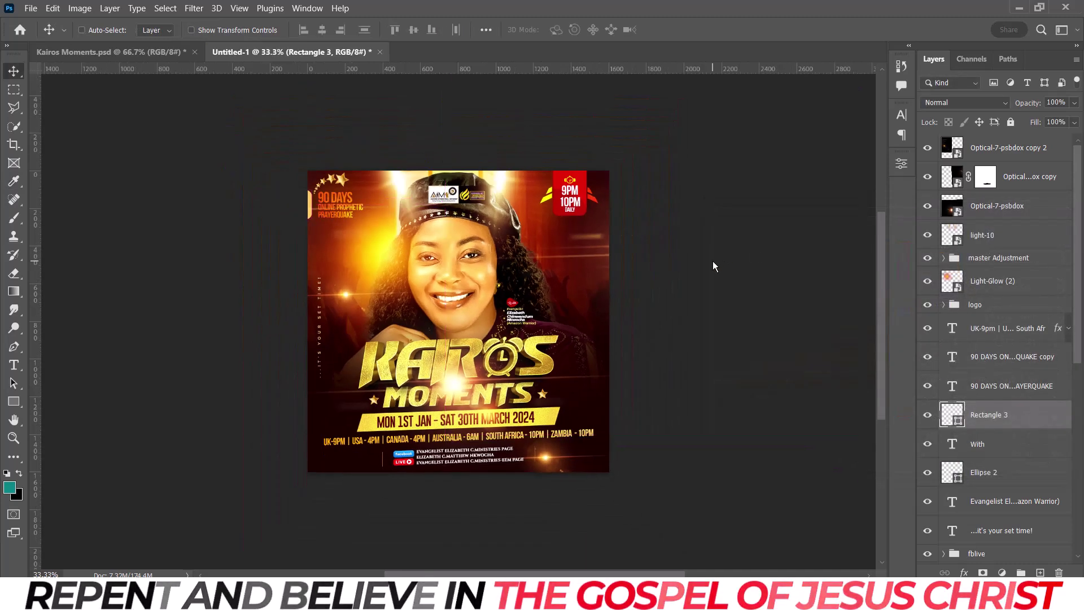
pyautogui.hotkey('ctrl', '+')
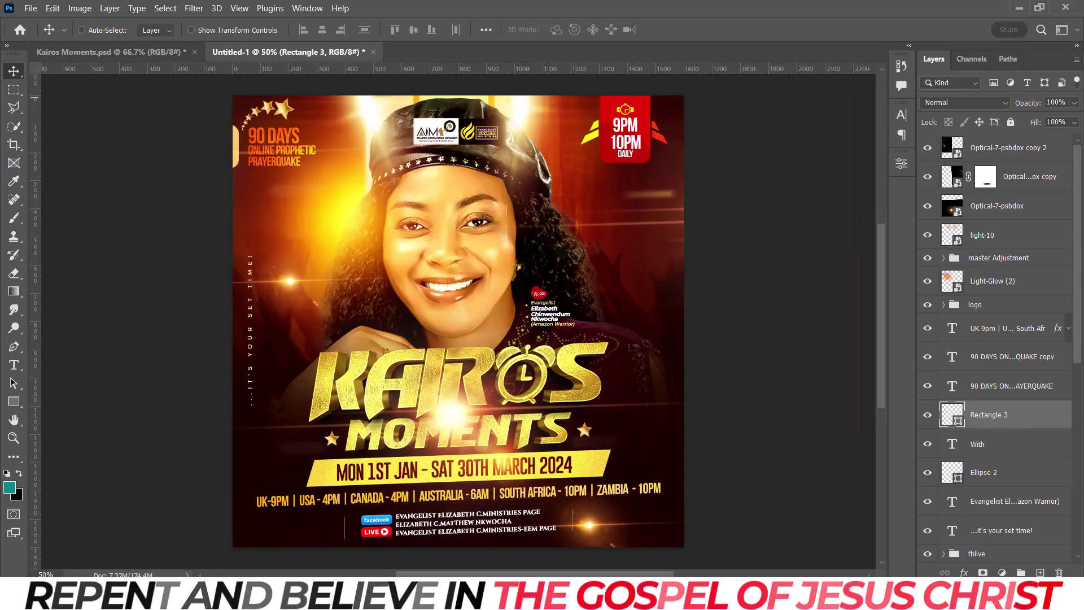
# Step: Stamp all visible layers into a new layer above Optical-7-psbdox copy 2 and convert it to a smart object
pyautogui.click(1047, 146)
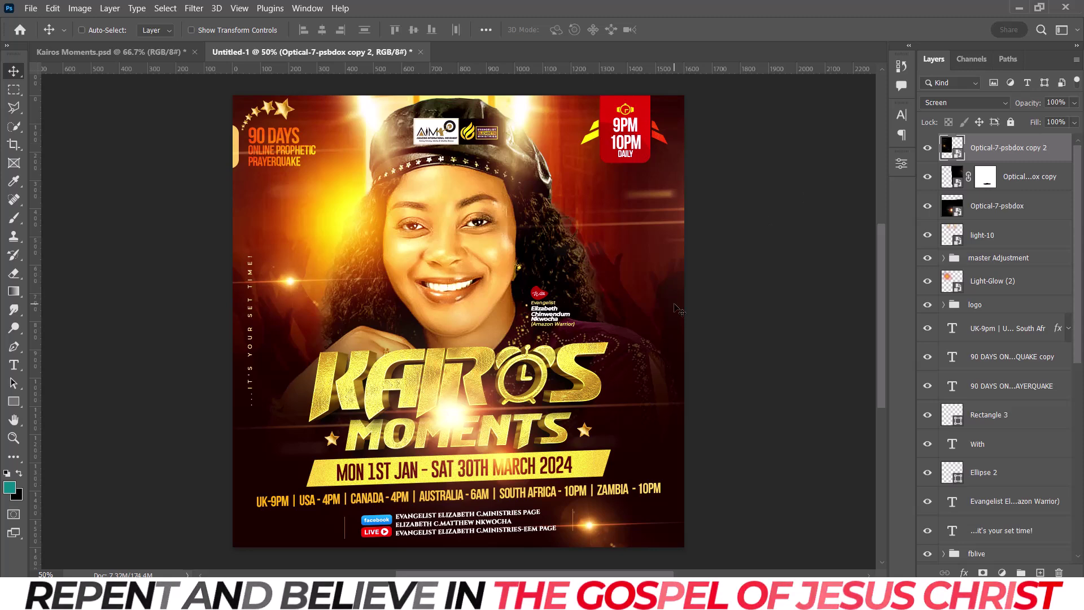
pyautogui.keyDown('ctrl'); pyautogui.keyDown('shift'); pyautogui.click(672, 409); pyautogui.keyUp('shift'); pyautogui.keyUp('ctrl')
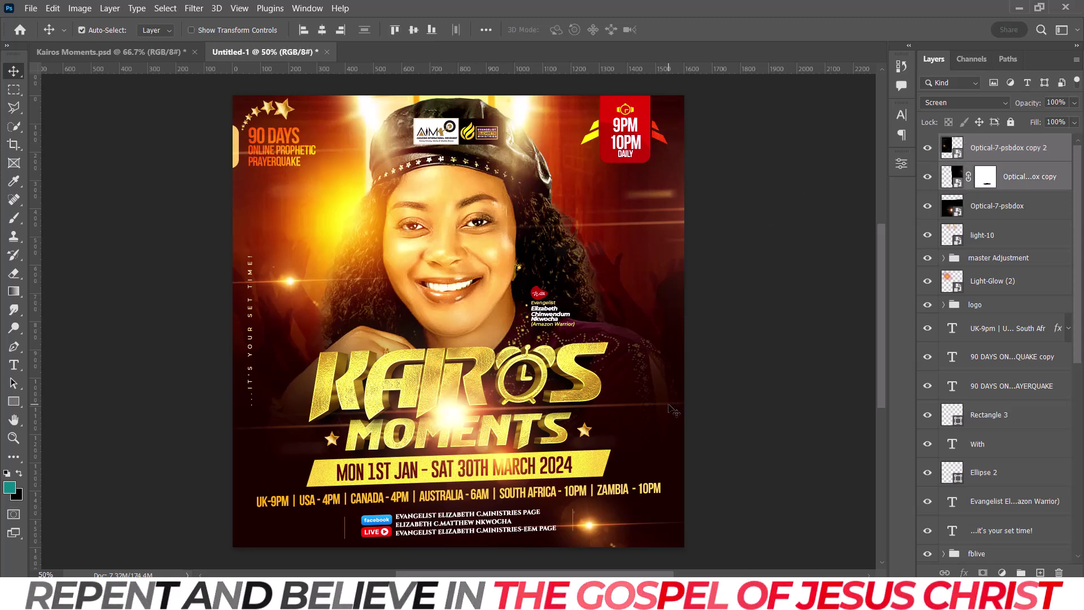
pyautogui.hotkey('ctrl', 'shift', 'alt', 'e')
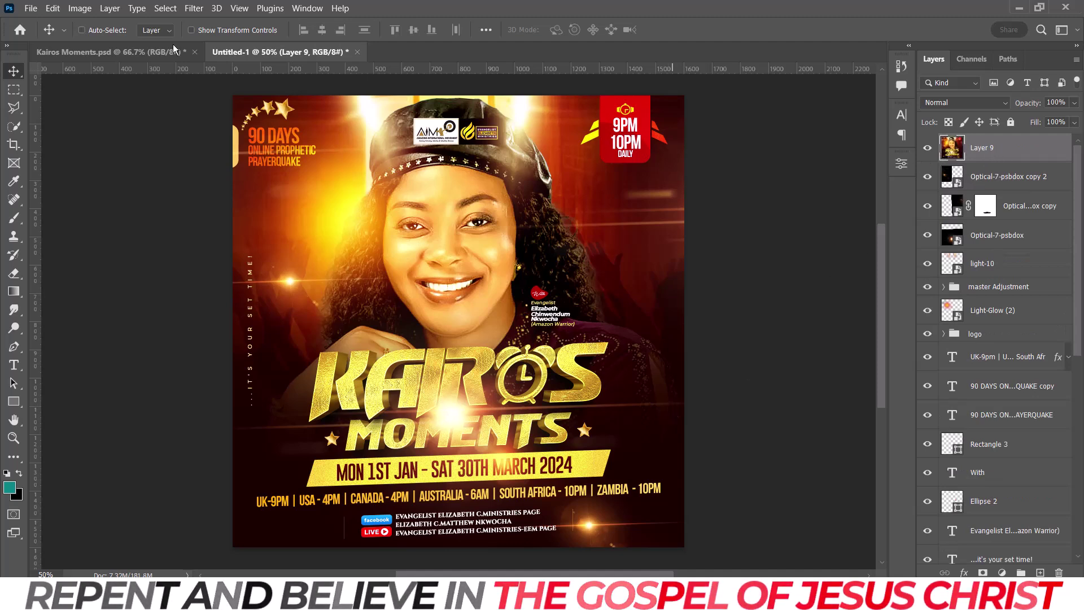
pyautogui.rightClick(997, 147)
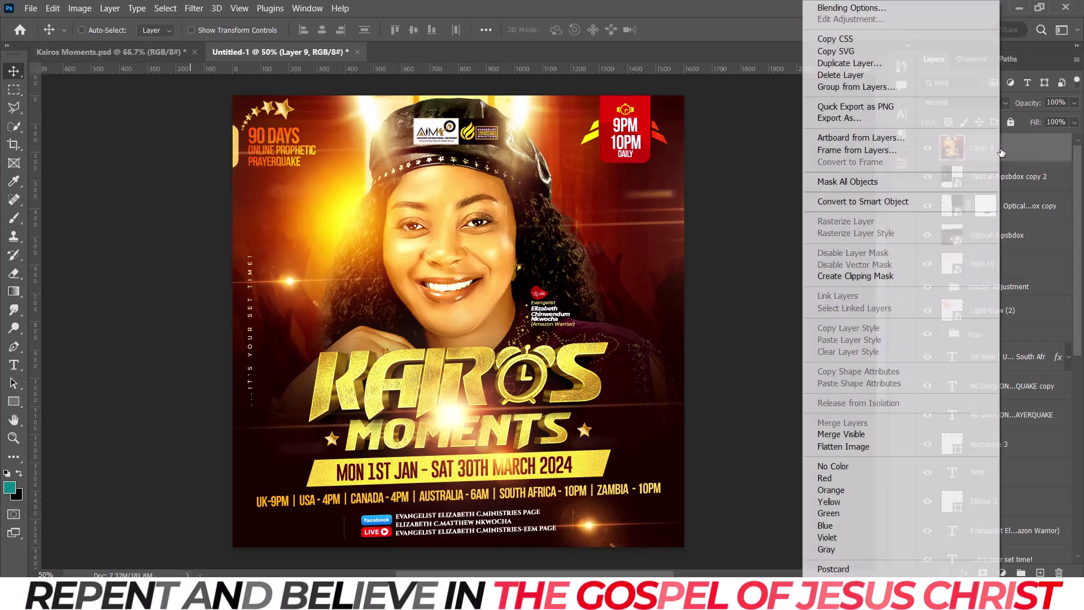
pyautogui.click(840, 202)
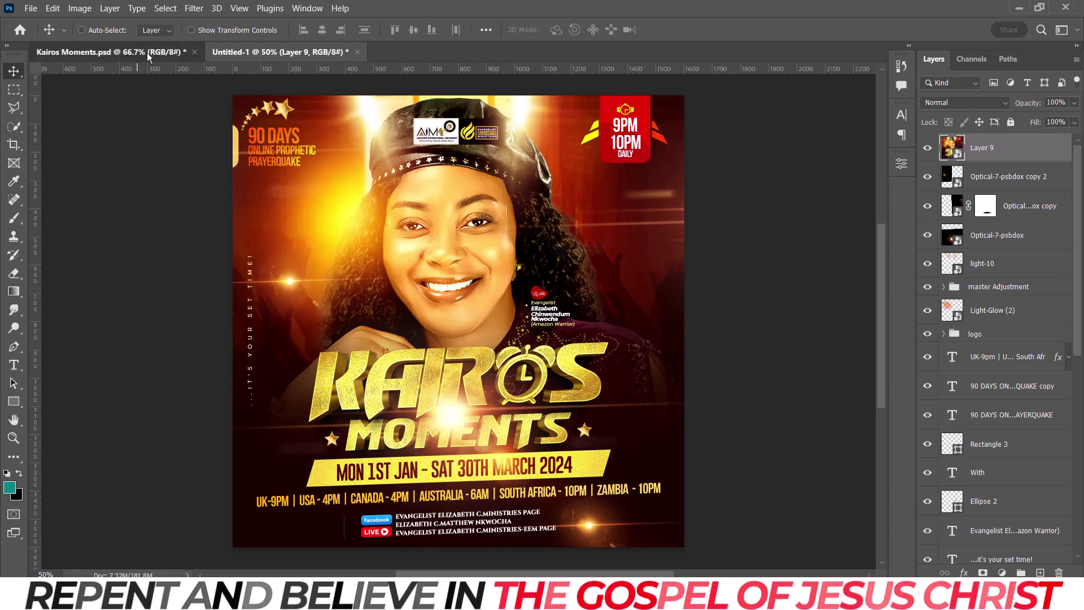
# Step: Make Layer 9 visible in Kairos Moments.psd and transfer its smart filters to the stamped smart object in Untitled-1
pyautogui.hotkey('ctrl', 'Tab')
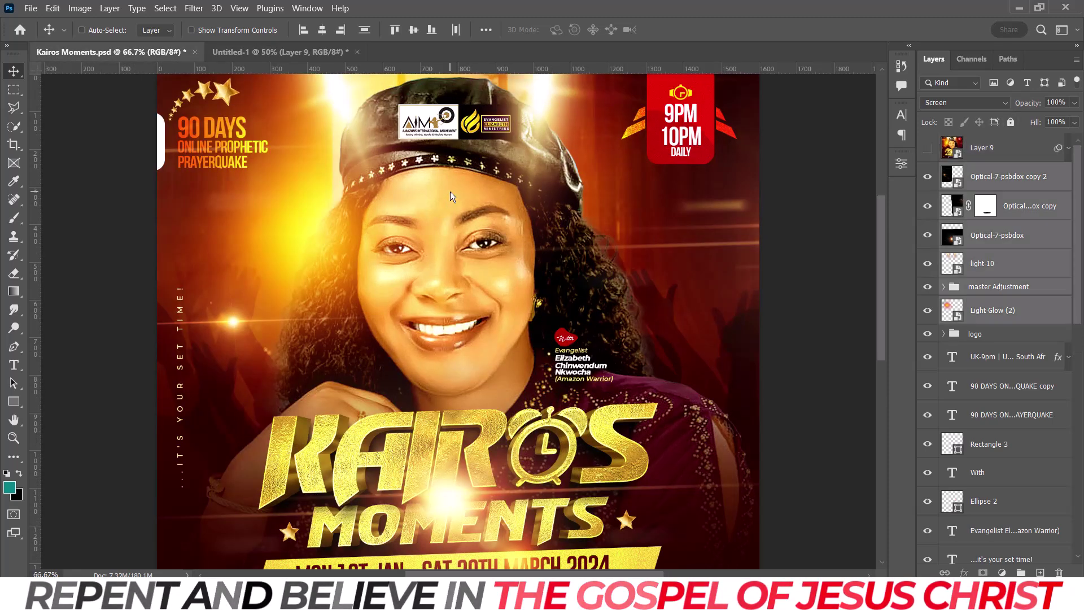
pyautogui.click(1023, 146)
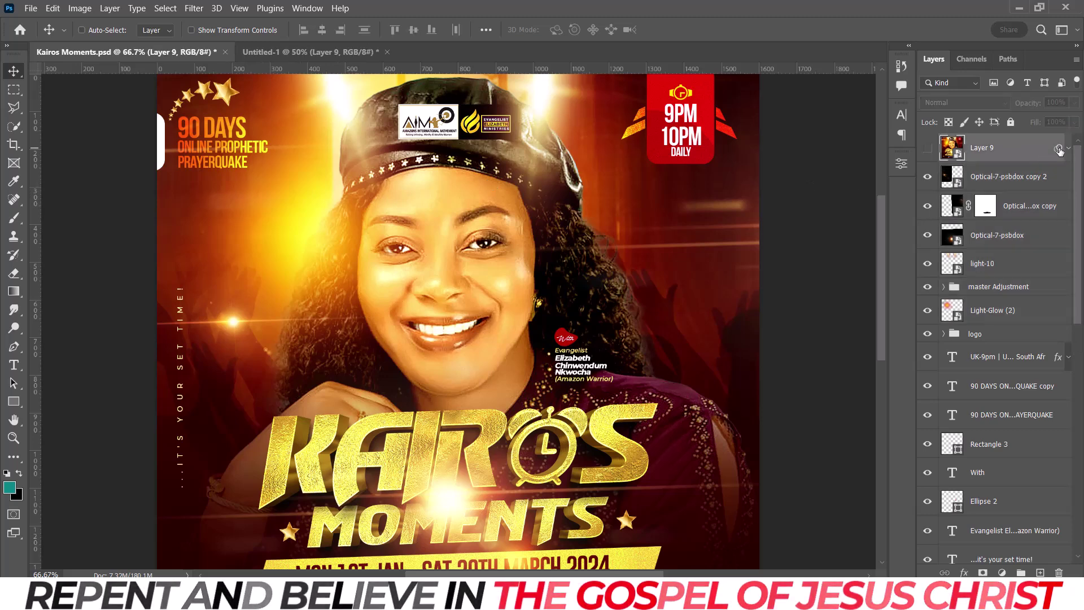
pyautogui.click(929, 149)
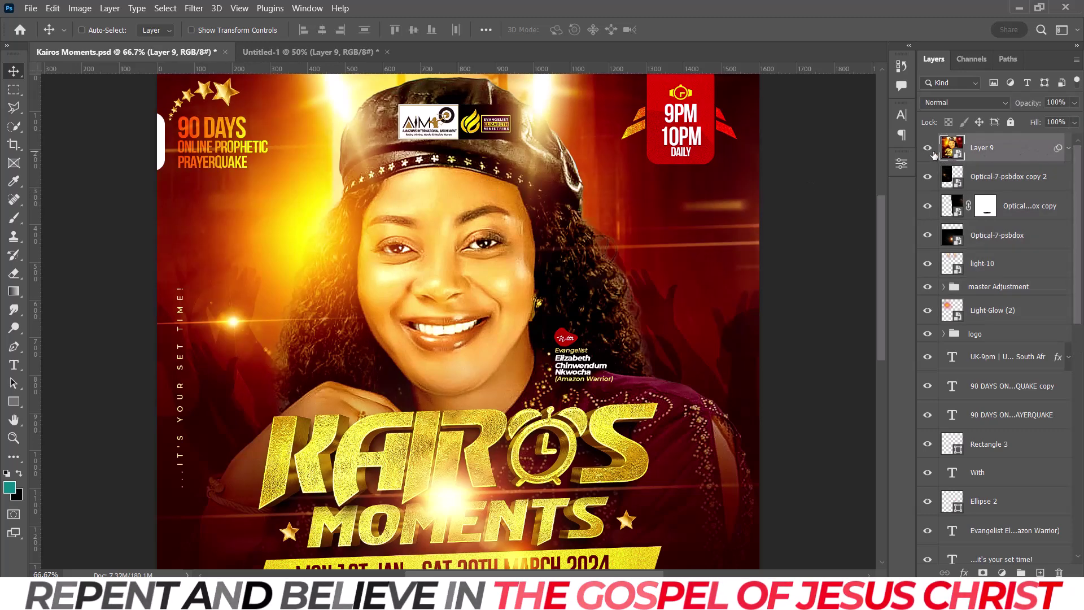
pyautogui.press('ctrl')
pyautogui.hotkey('ctrl', '-')
pyautogui.hotkey('ctrl', '-')
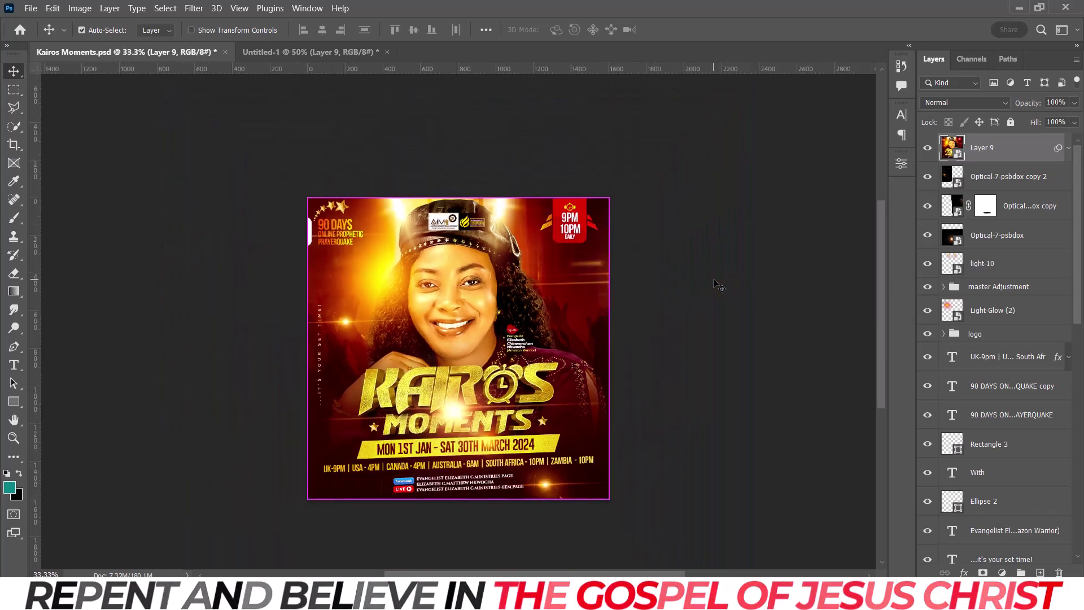
pyautogui.hotkey('ctrl', '+')
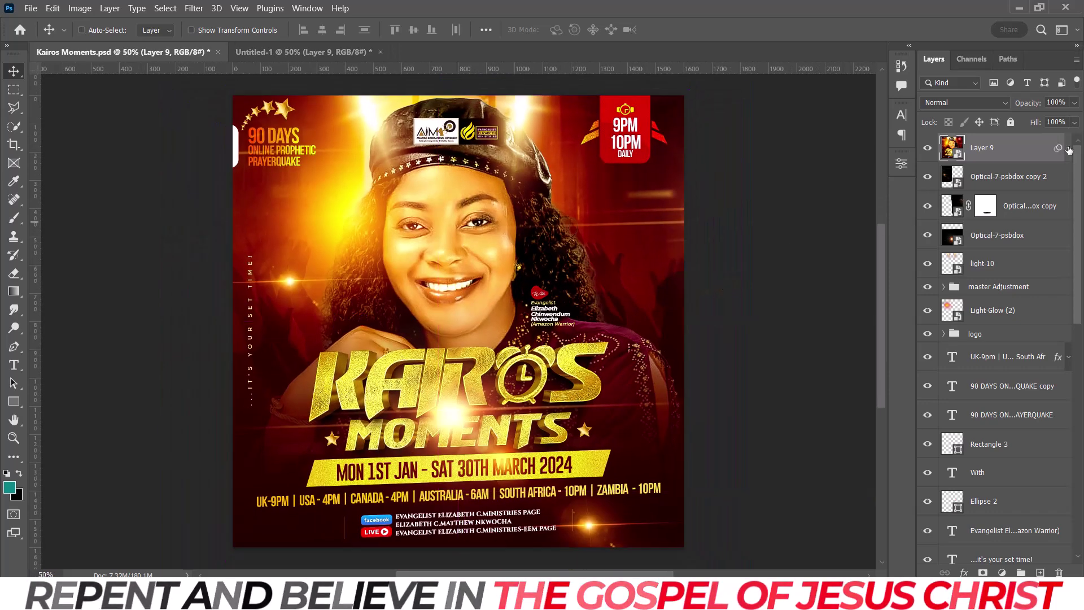
pyautogui.moveTo(1057, 153)
pyautogui.mouseDown()
pyautogui.moveTo(439, 112)
pyautogui.moveTo(289, 42)
pyautogui.moveTo(816, 197)
pyautogui.moveTo(535, 206)
pyautogui.mouseUp()
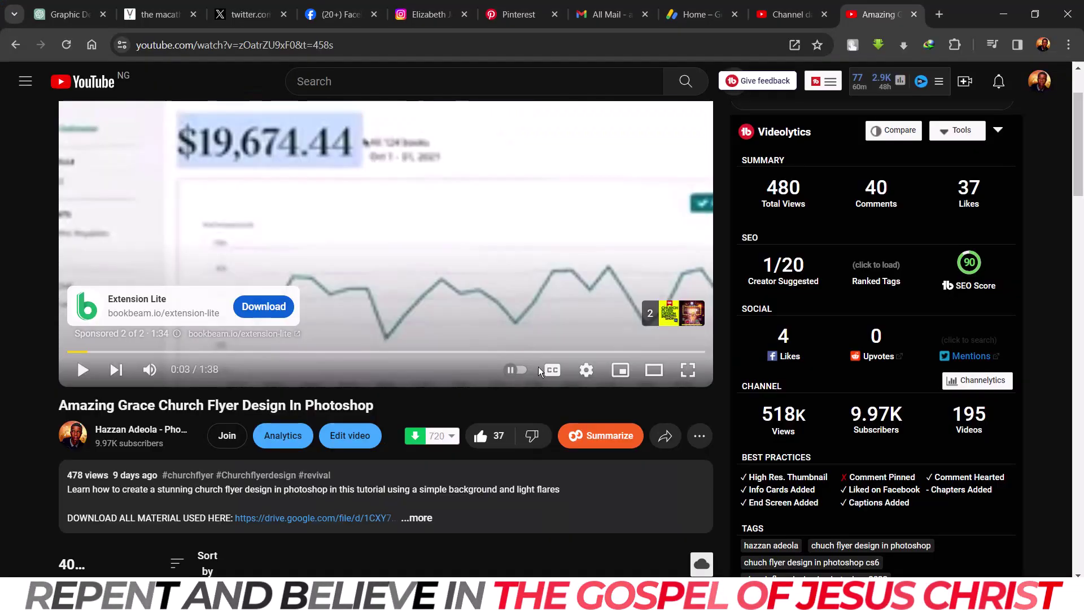
# Step: Return from the YouTube video to the channel's list of latest videos, view it, and show the desktop
pyautogui.click(16, 45)
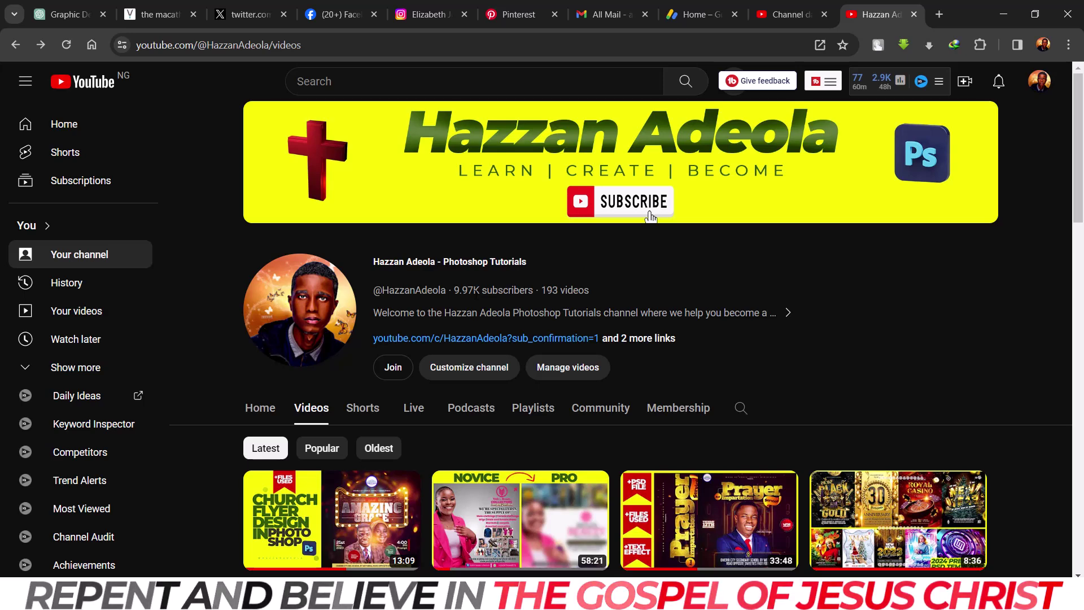
pyautogui.scroll(-1, 1081, 178)
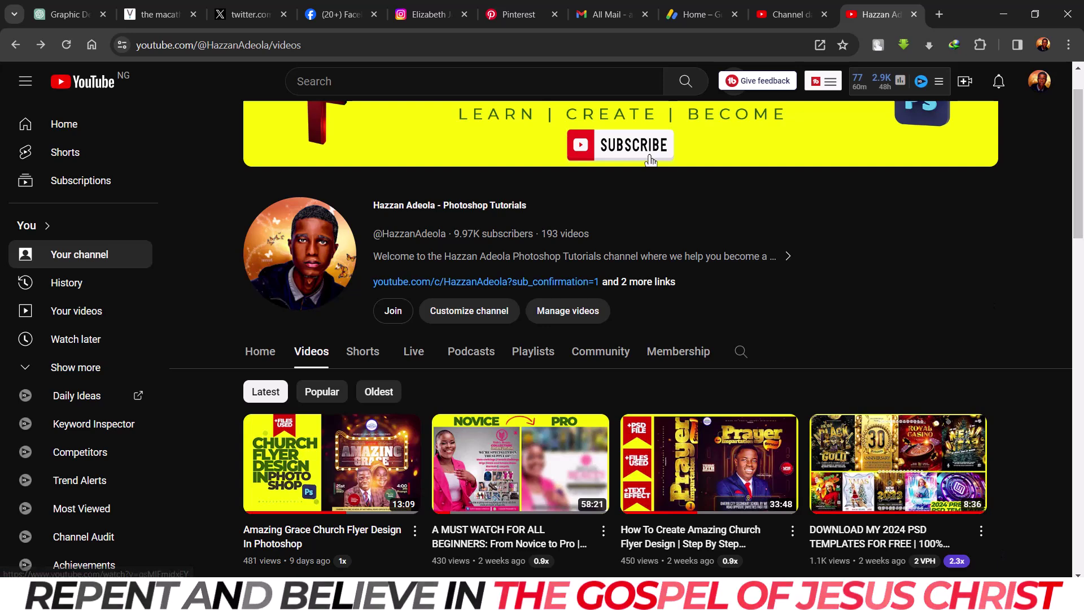
pyautogui.press('super+d')
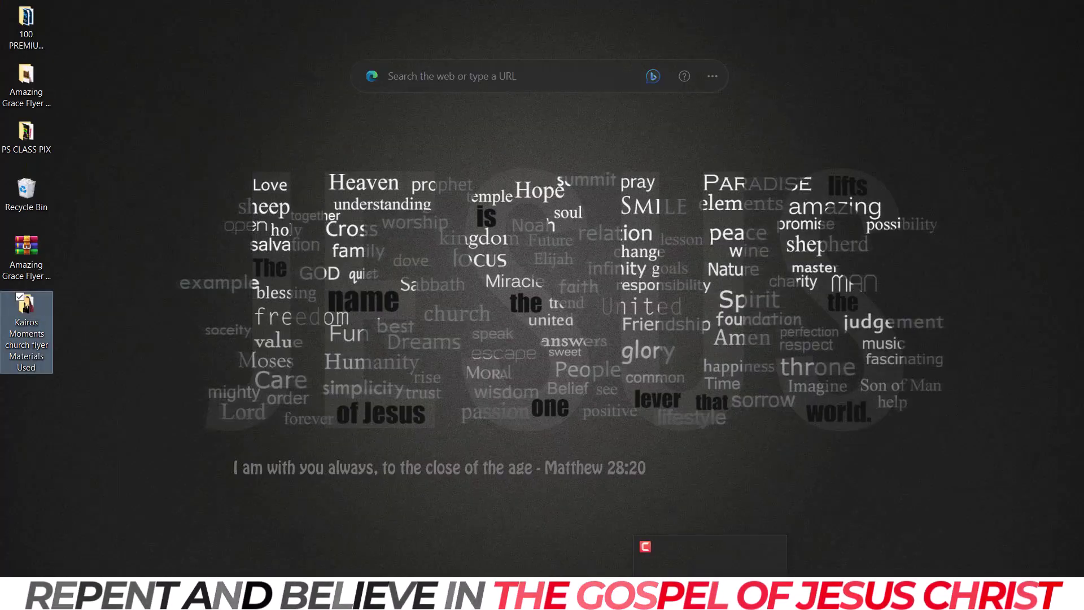